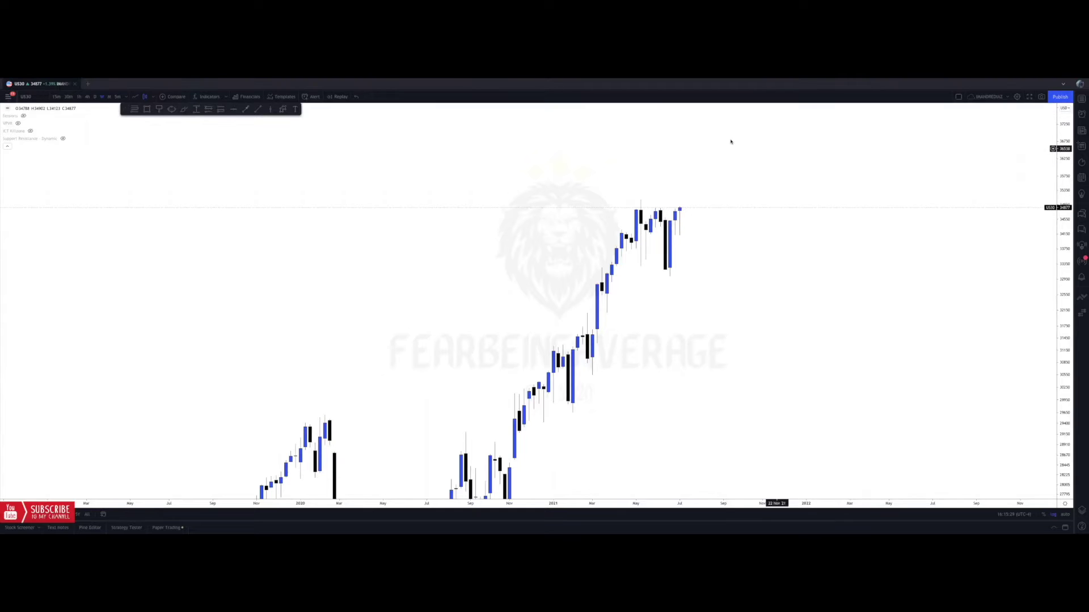
pyautogui.moveTo(731, 144); pyautogui.dragTo(659, 169)
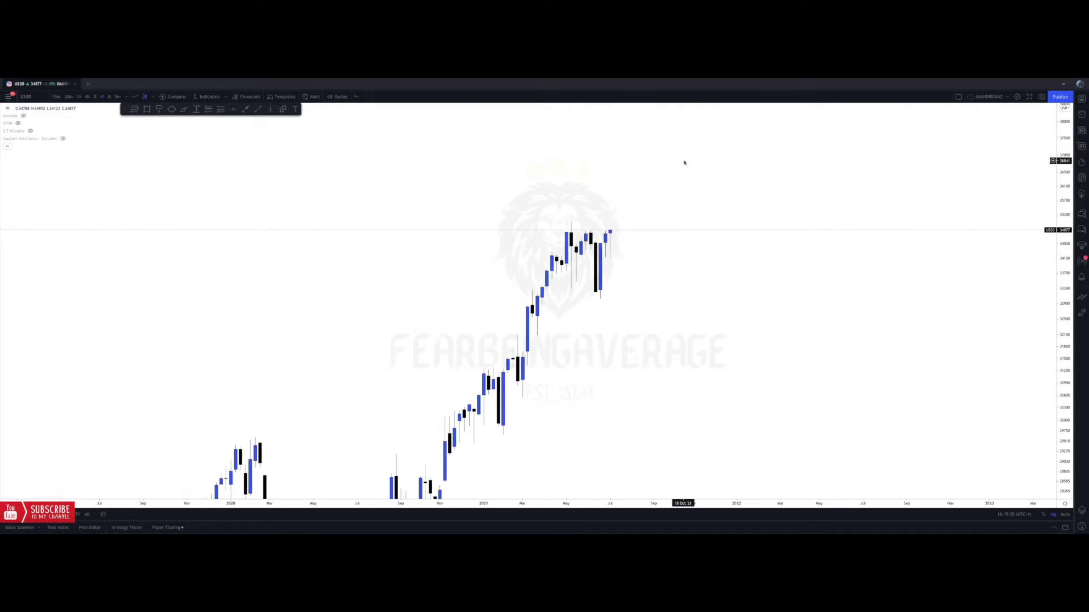
pyautogui.scroll(2, 655, 190)
pyautogui.moveTo(557, 210); pyautogui.dragTo(578, 189)
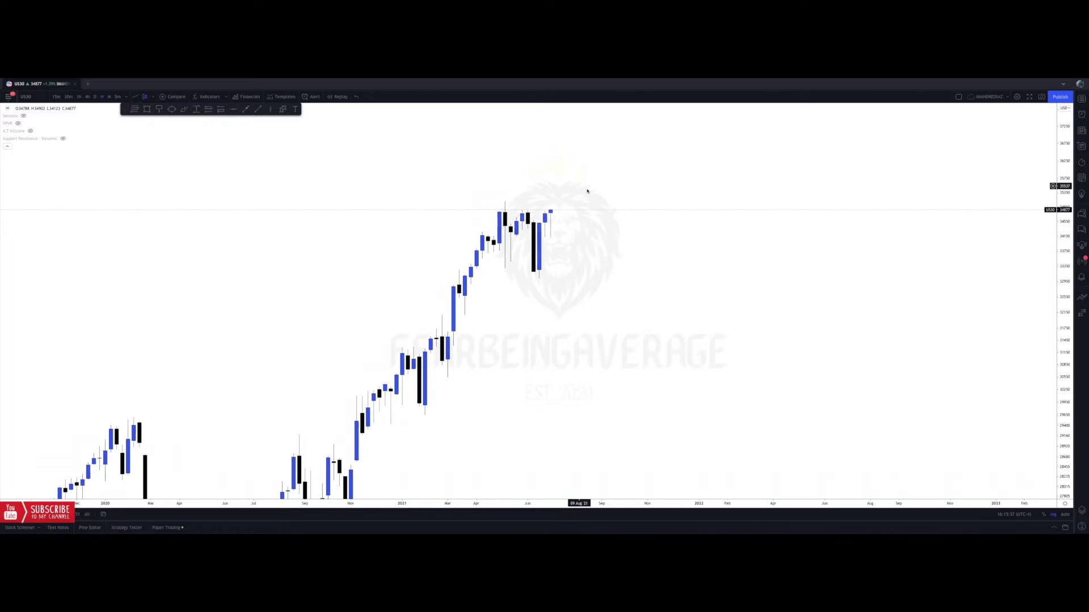
pyautogui.scroll(-1, 535, 243)
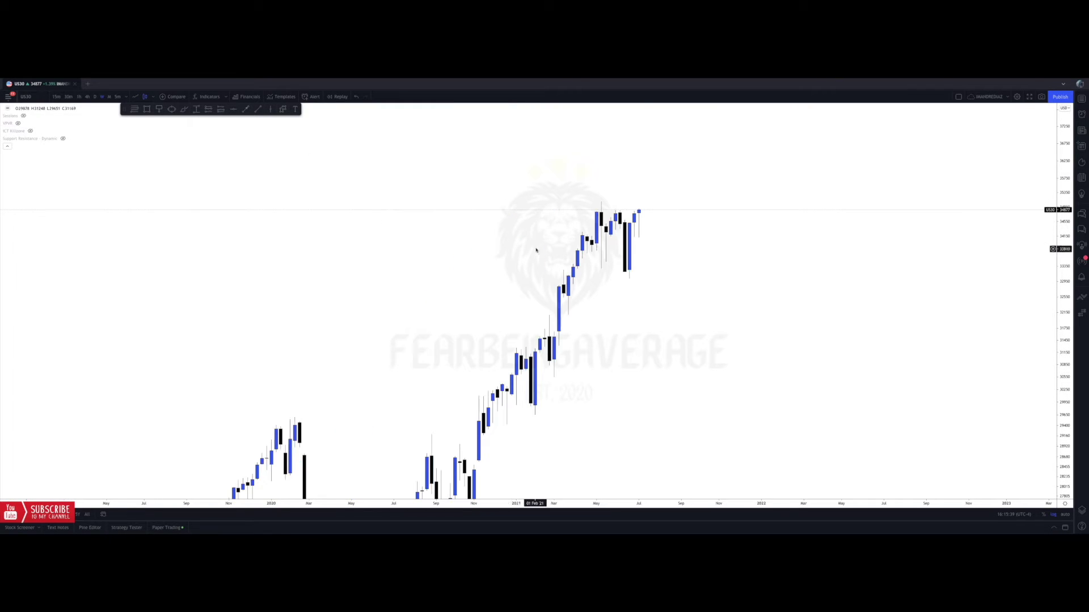
pyautogui.scroll(-2, 906, 250)
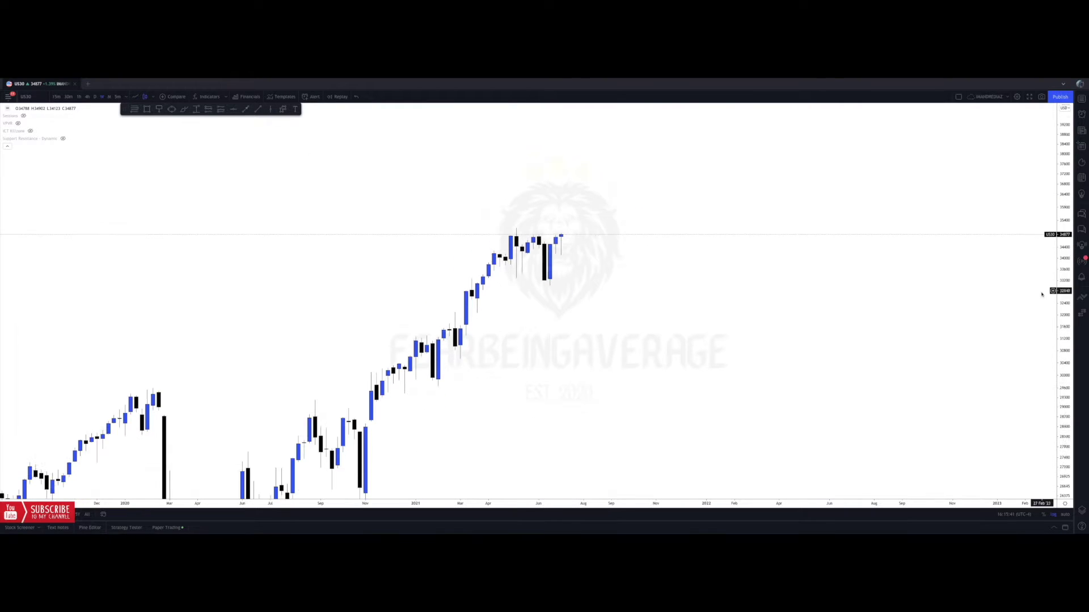
pyautogui.scroll(3, 706, 264)
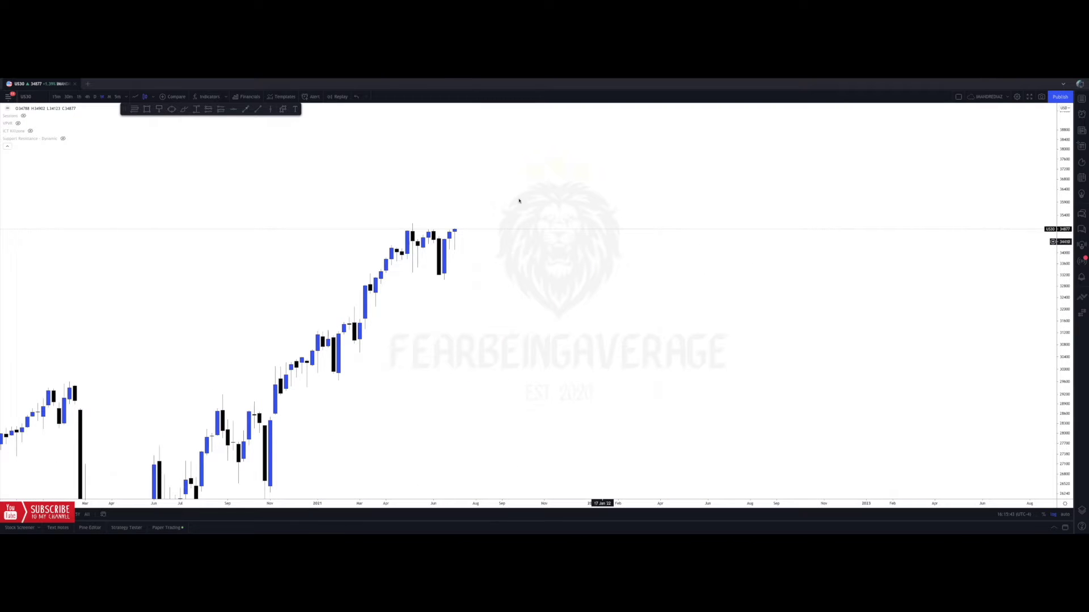
pyautogui.click(249, 109)
pyautogui.click(386, 196)
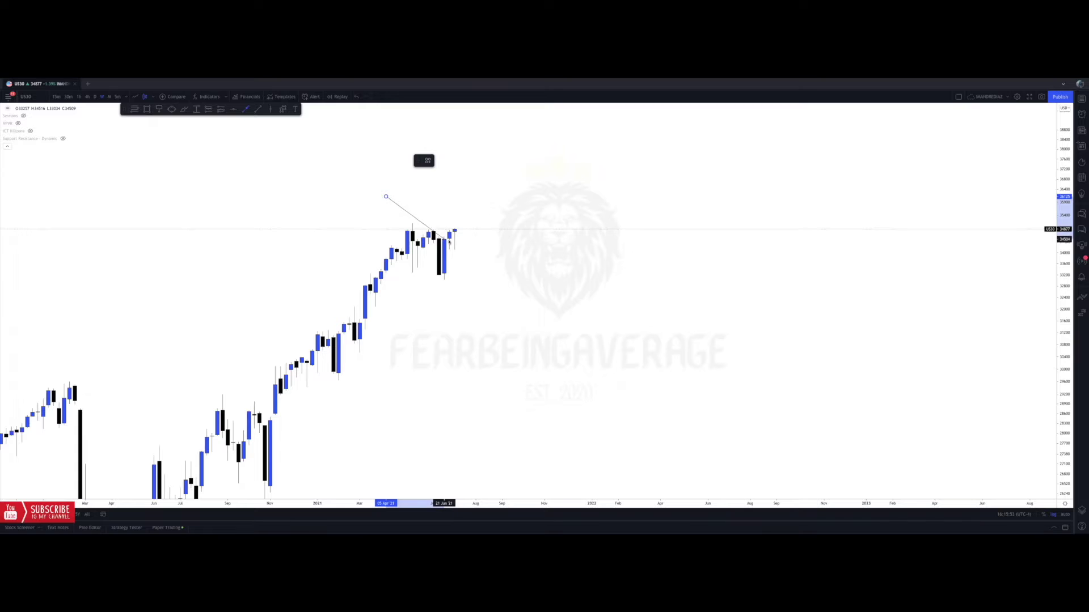
pyautogui.press('Escape')
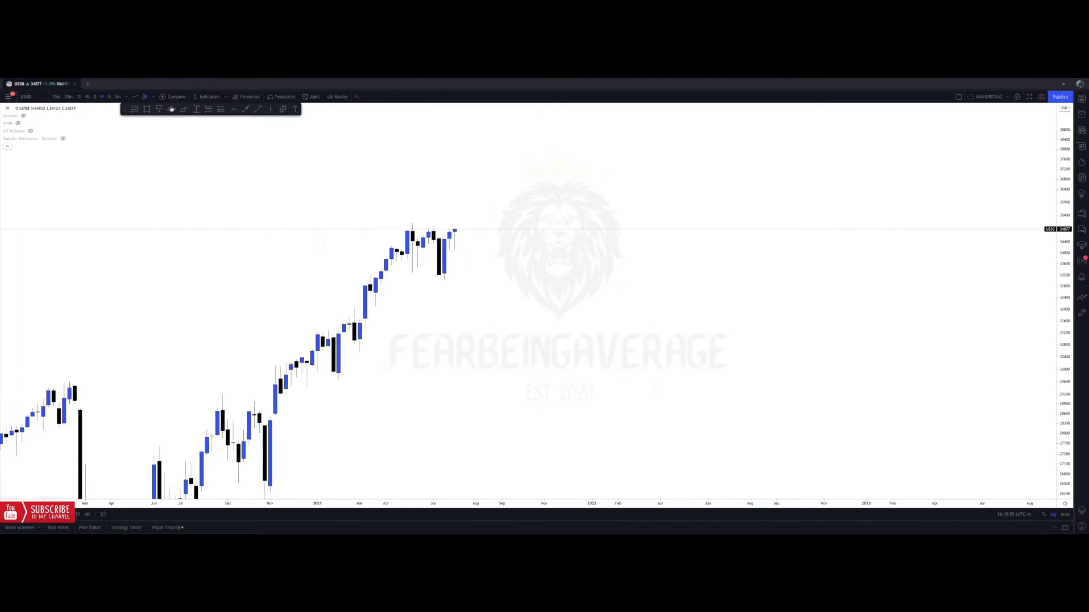
# - Draw a rectangle over the large bearish weekly candle of 14 Jun '21, extending to 09 Aug '21
pyautogui.click(146, 109)
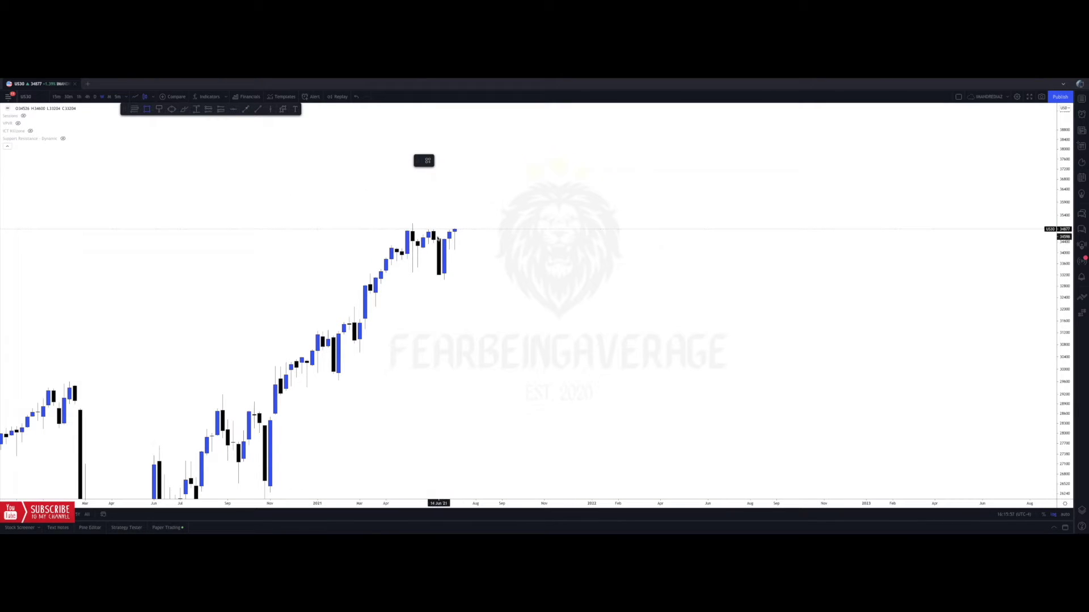
pyautogui.moveTo(438, 239)
pyautogui.mouseDown()
pyautogui.moveTo(476, 250)
pyautogui.moveTo(482, 274)
pyautogui.mouseUp()
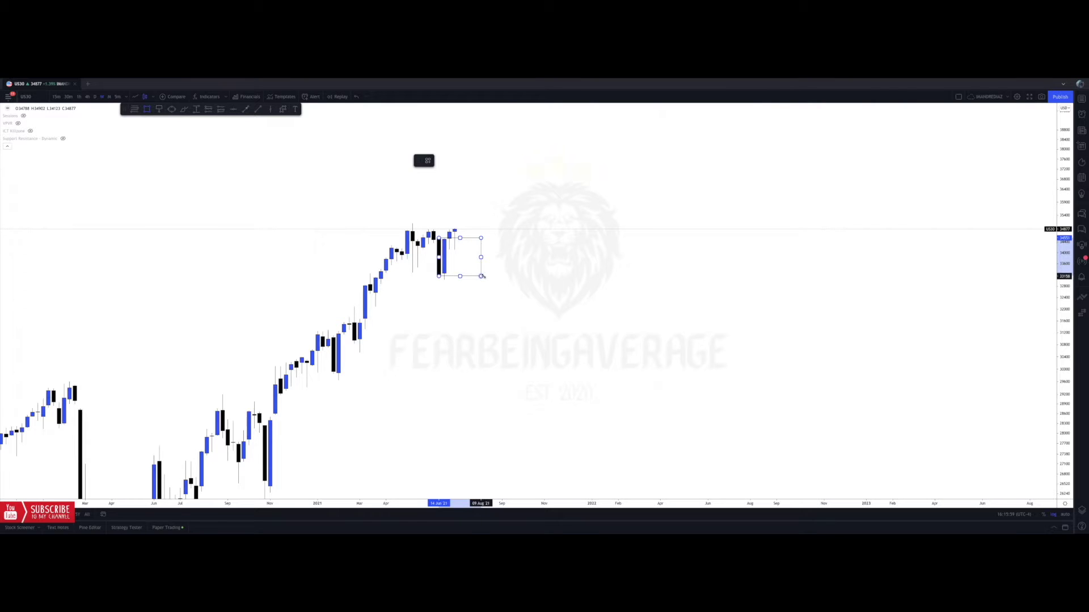
pyautogui.moveTo(438, 238)
pyautogui.mouseDown()
pyautogui.moveTo(435, 276)
pyautogui.moveTo(439, 257)
pyautogui.moveTo(452, 271)
pyautogui.mouseUp()
pyautogui.click(467, 256)
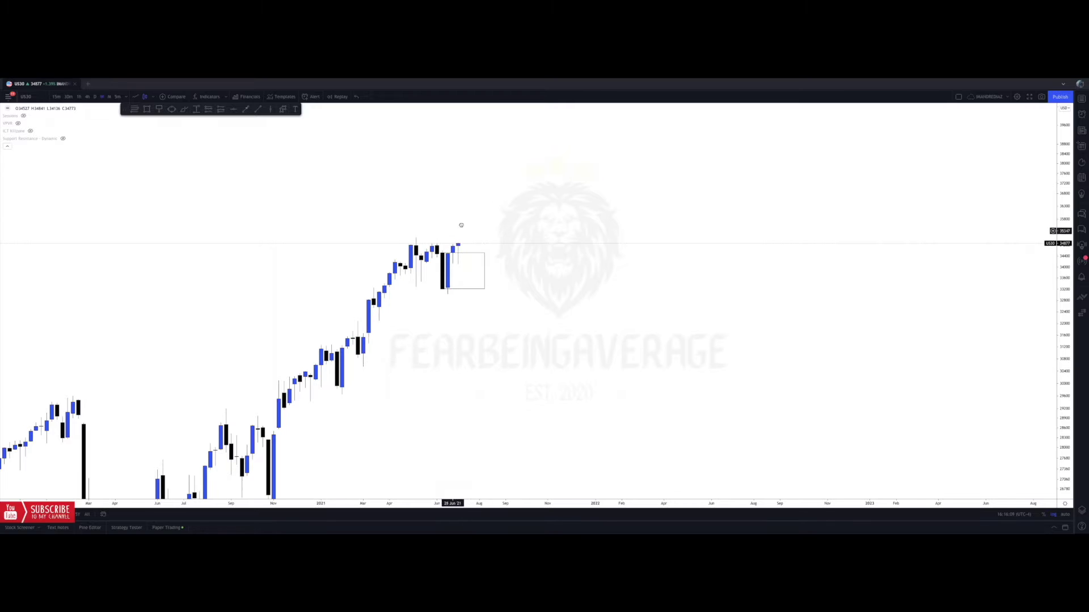
pyautogui.moveTo(452, 230); pyautogui.dragTo(474, 233)
pyautogui.click(246, 110)
pyautogui.moveTo(537, 188); pyautogui.dragTo(474, 251)
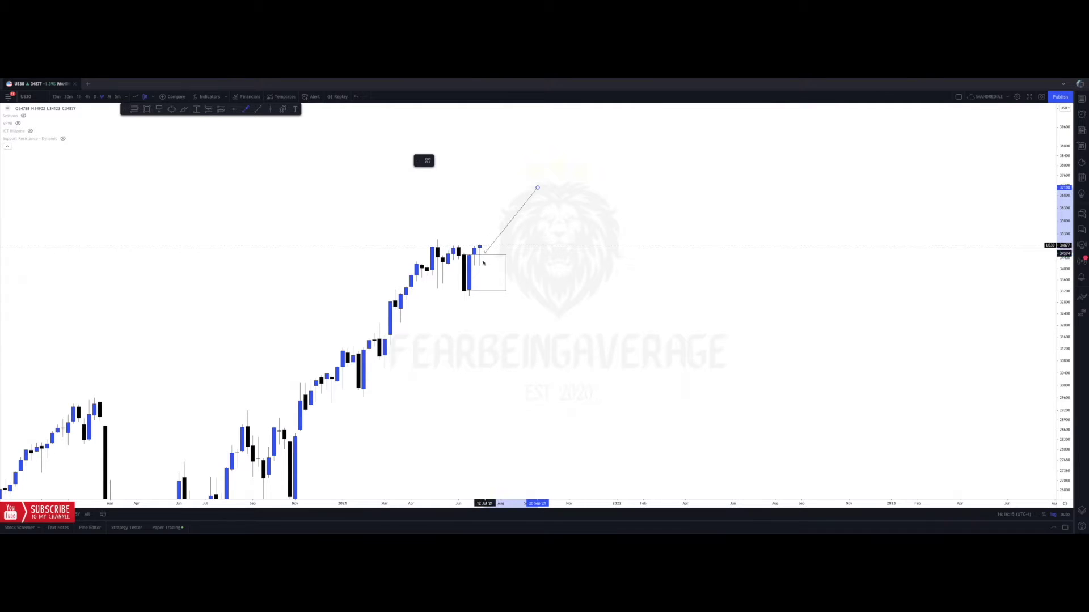
pyautogui.press('Escape')
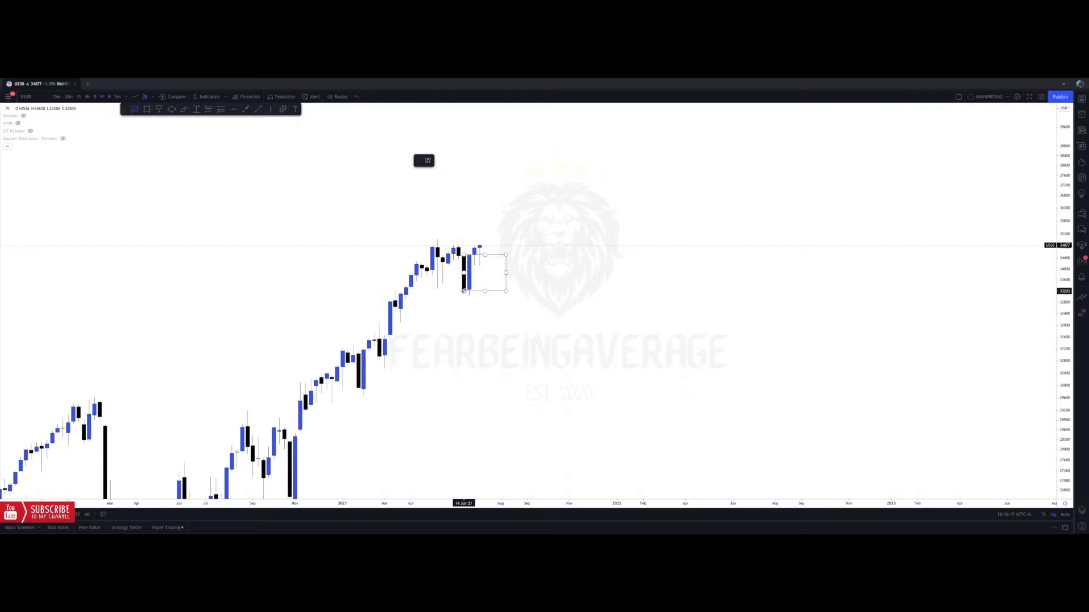
# - Draw a Fibonacci retracement from the rectangle's lower-left corner on the June candle's low to its upper-right corner
pyautogui.click(464, 290)
pyautogui.click(506, 255)
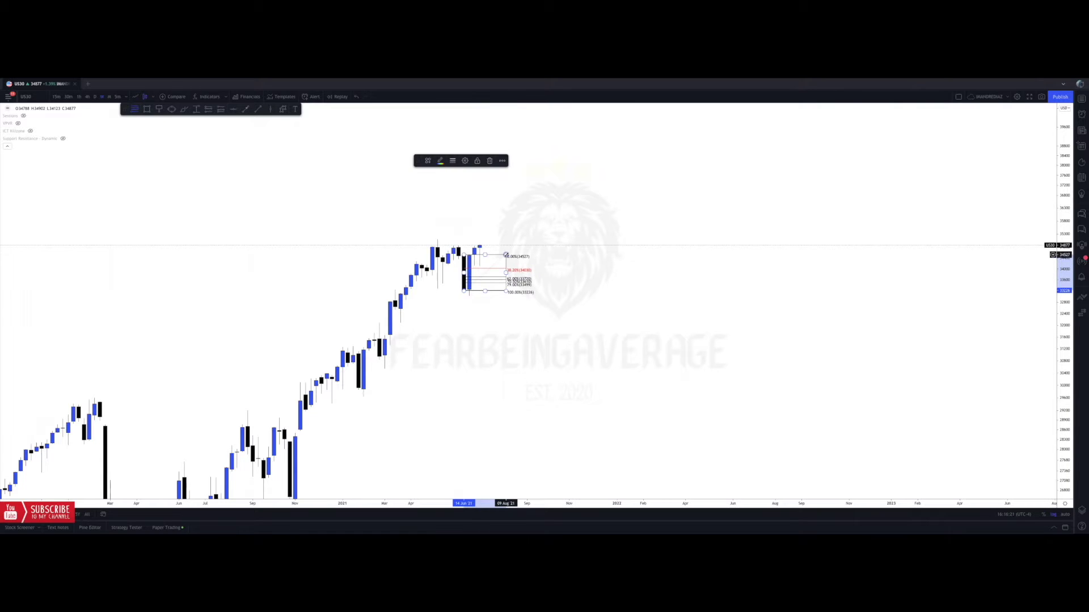
pyautogui.click(493, 238)
pyautogui.click(247, 110)
pyautogui.moveTo(553, 225); pyautogui.dragTo(483, 267)
pyautogui.press('Escape')
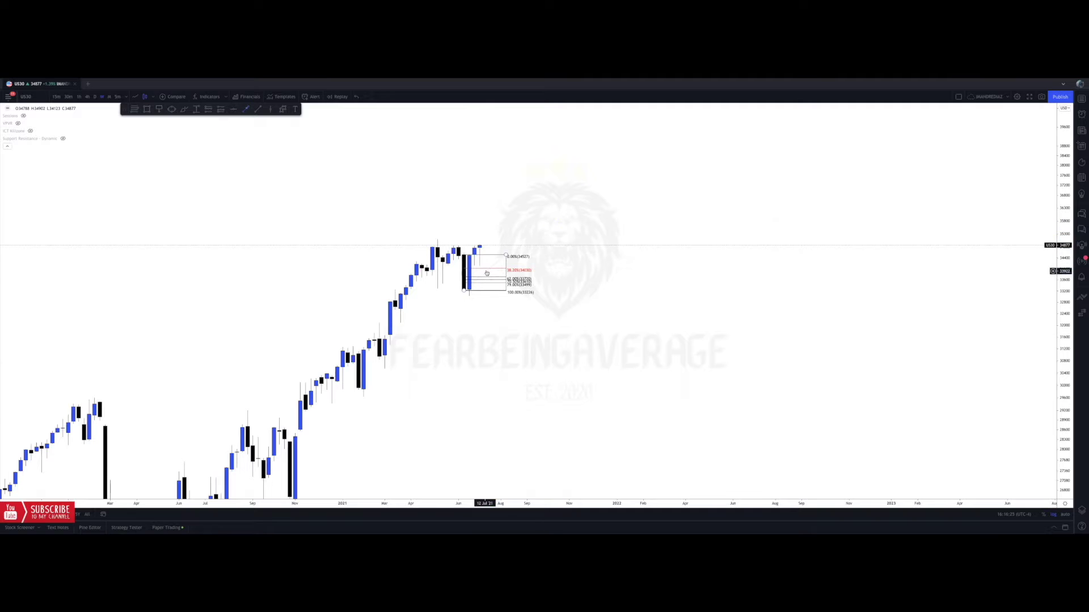
# - Delete the Fibonacci retracement and the rectangle from the June 2021 candle
pyautogui.click(485, 269)
pyautogui.press('Delete')
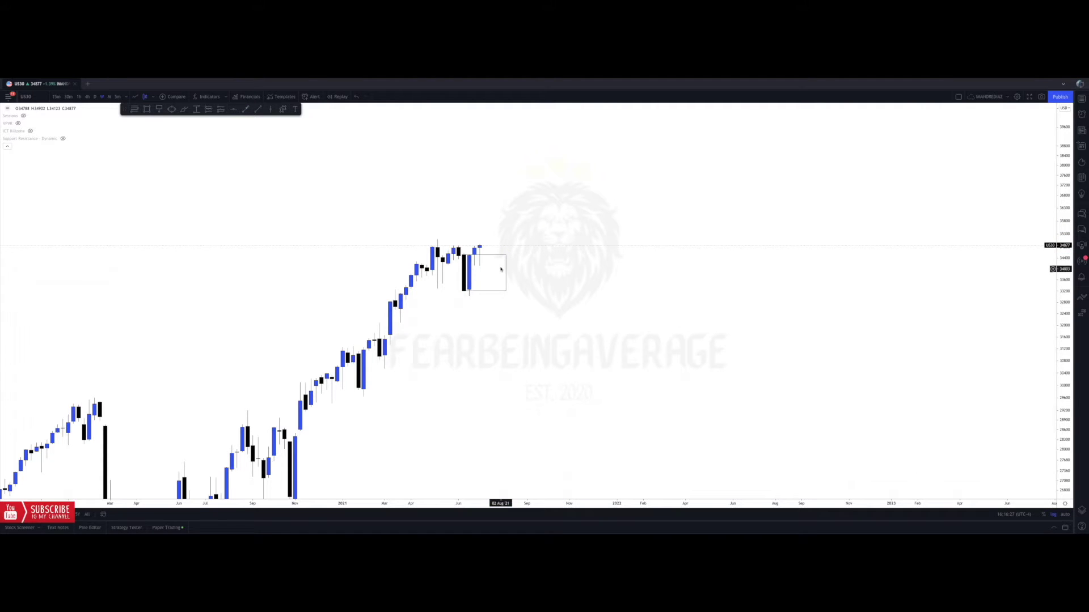
pyautogui.click(506, 255)
pyautogui.press('Delete')
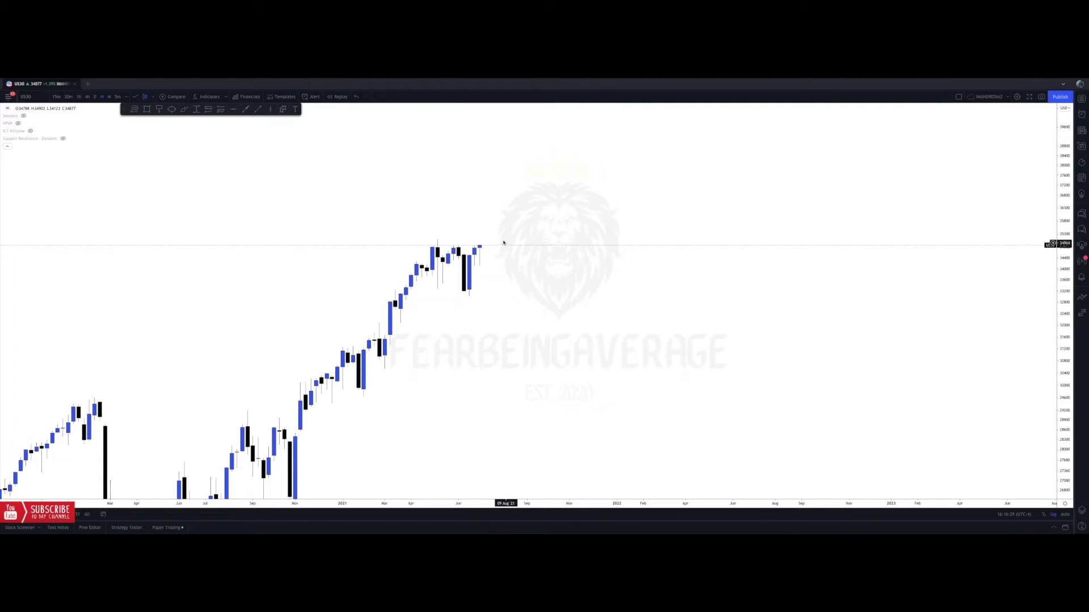
# - Draw a rectangle over the large bearish weekly candle of 25 Jan '21, extending to 15 Mar '21, and delete it
pyautogui.click(245, 109)
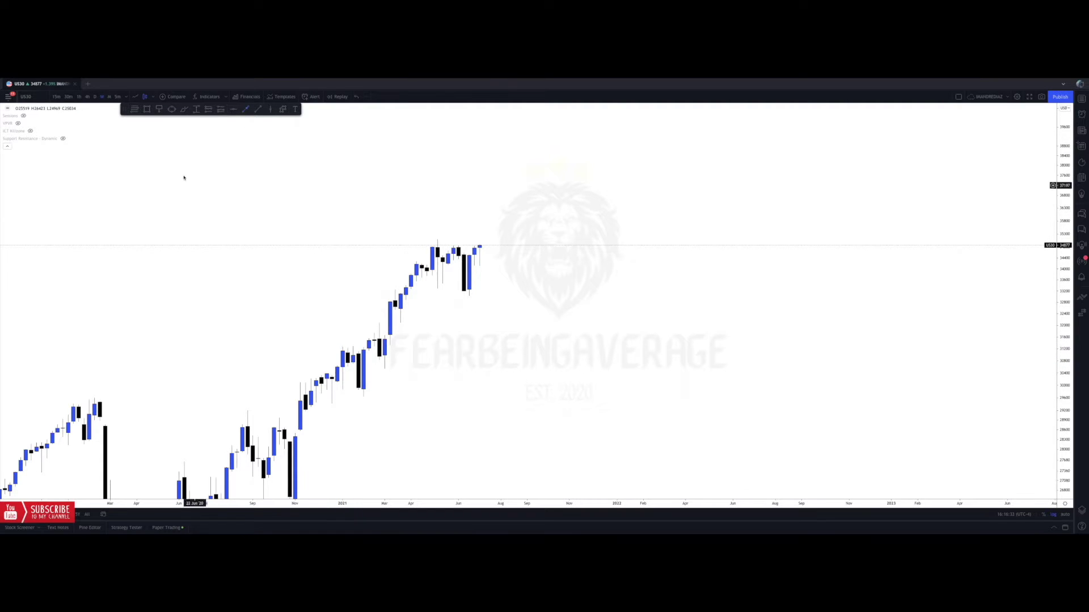
pyautogui.click(146, 109)
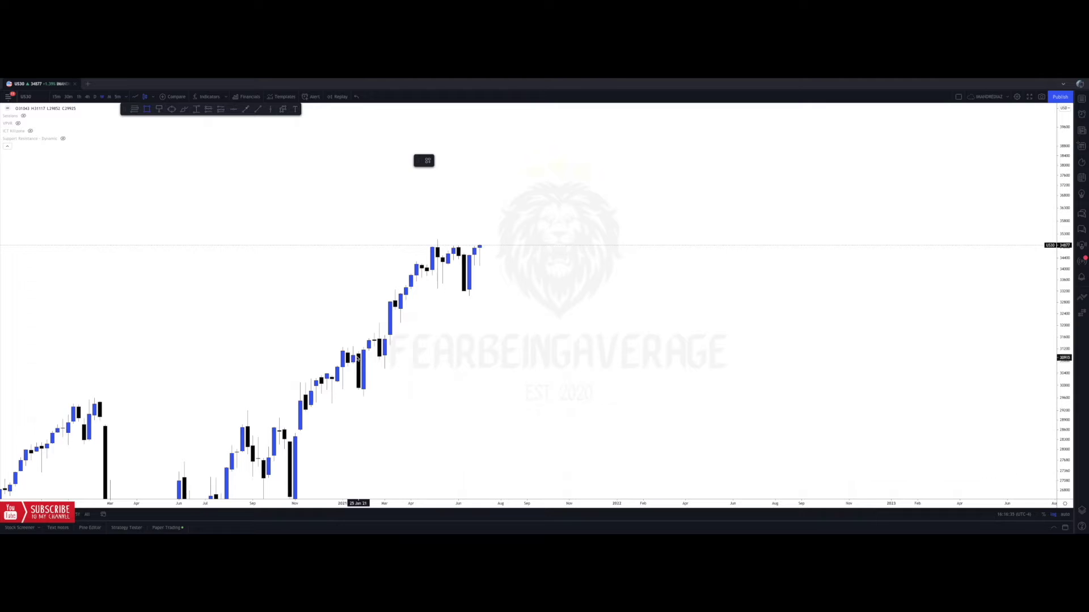
pyautogui.moveTo(359, 354); pyautogui.dragTo(395, 389)
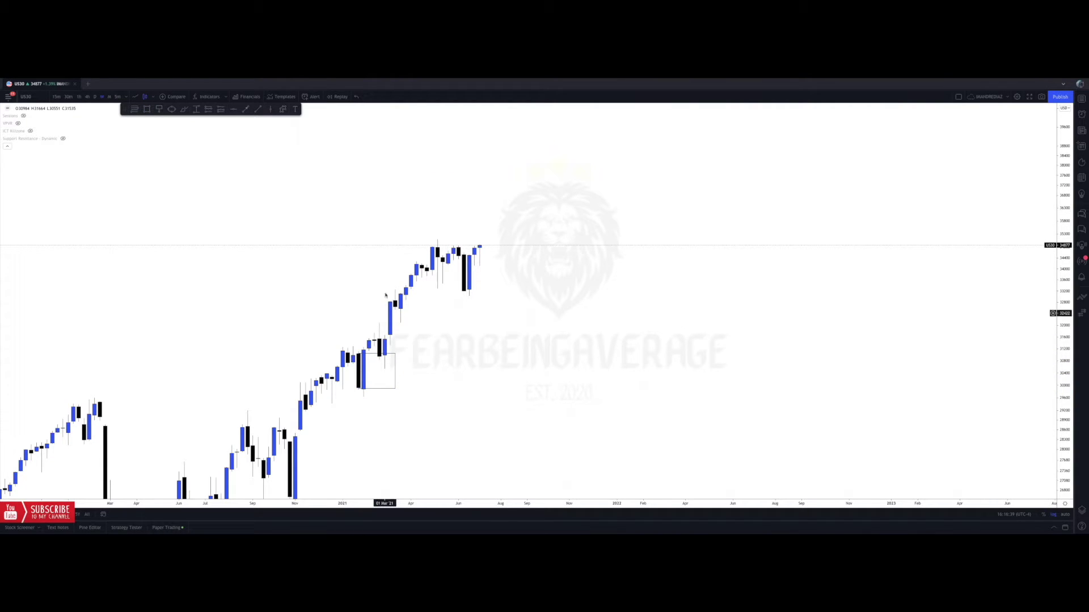
pyautogui.click(395, 353)
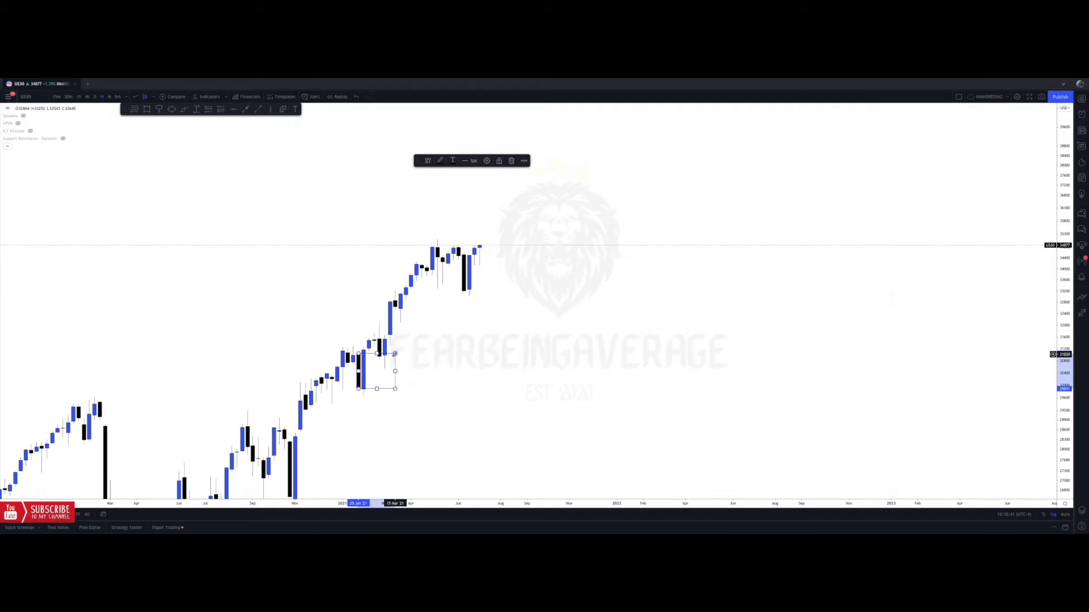
pyautogui.press('Delete')
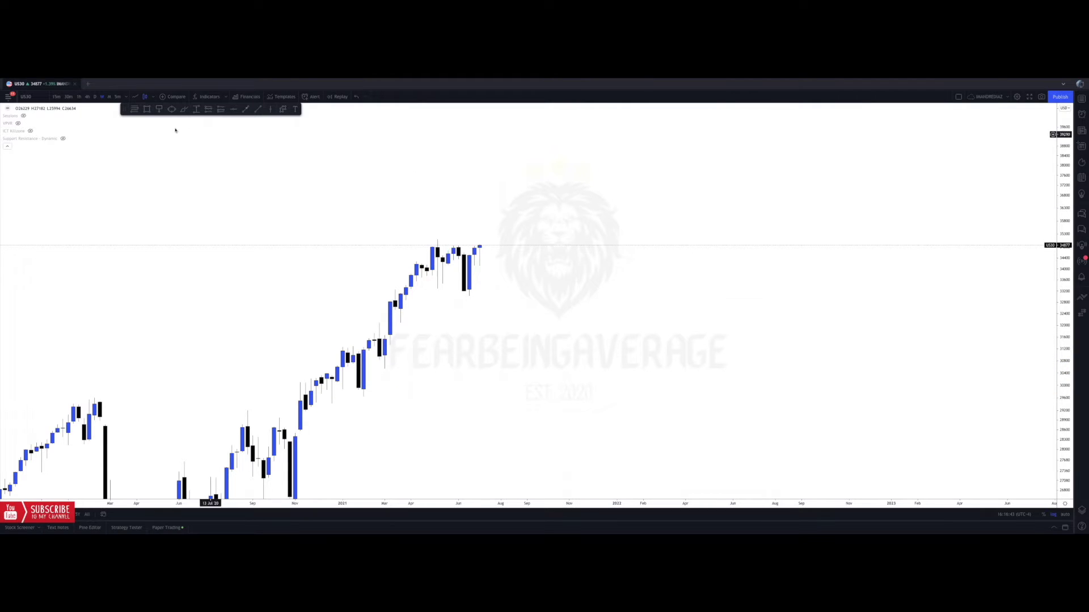
# - Switch the US30 chart to the daily timeframe
pyautogui.scroll(-1, 442, 226)
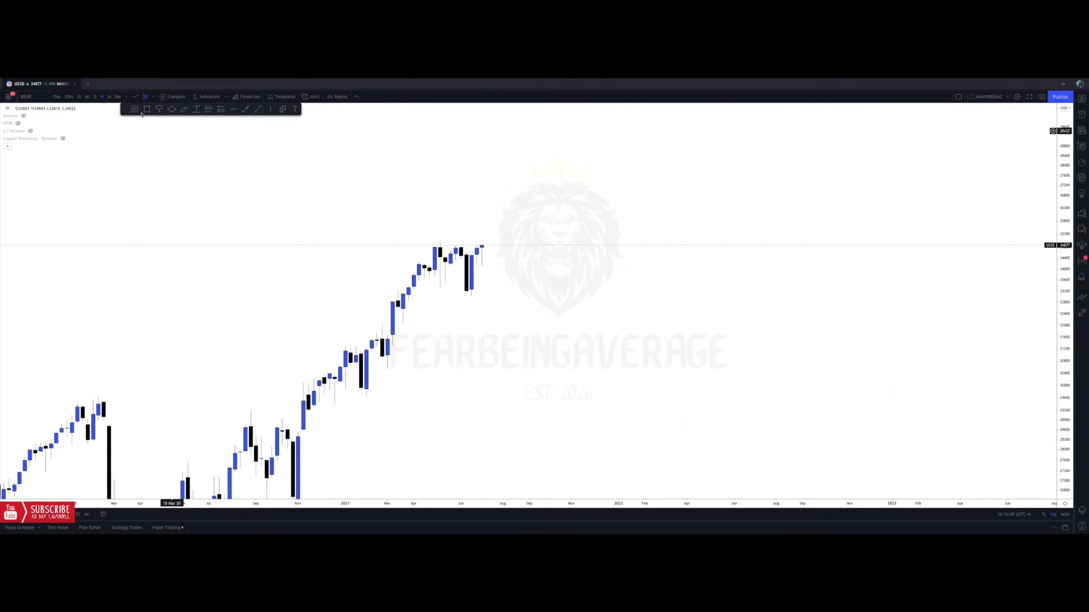
pyautogui.click(100, 97)
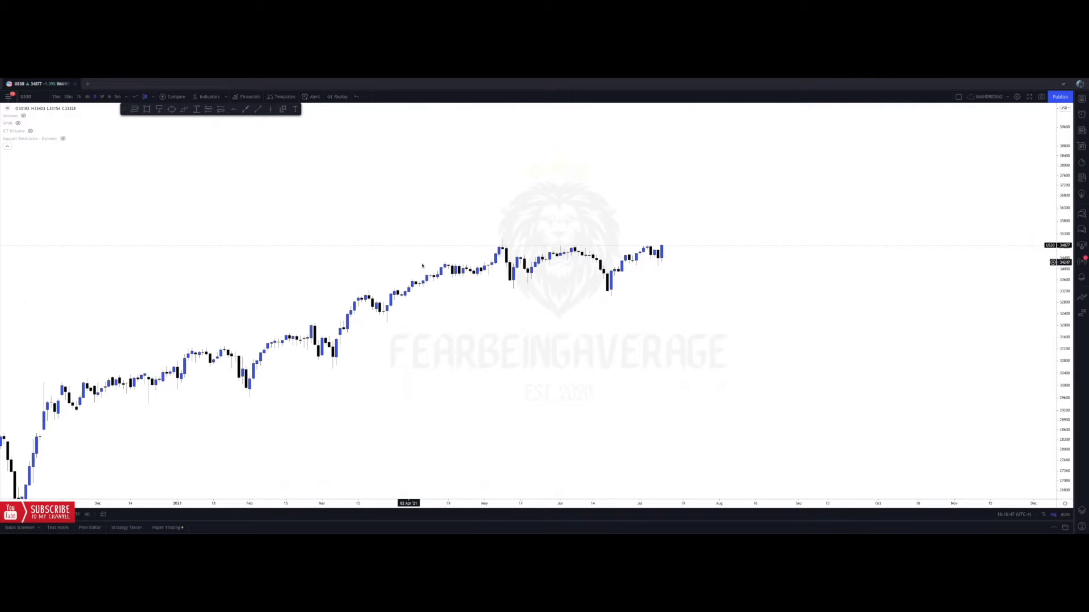
pyautogui.scroll(4, 720, 315)
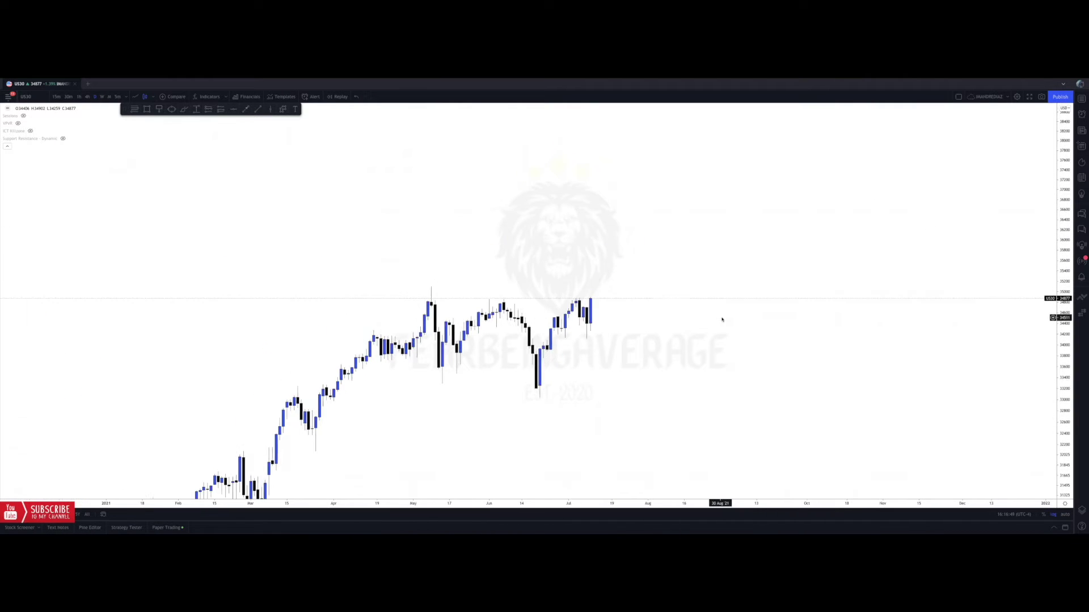
pyautogui.moveTo(618, 268); pyautogui.dragTo(707, 247)
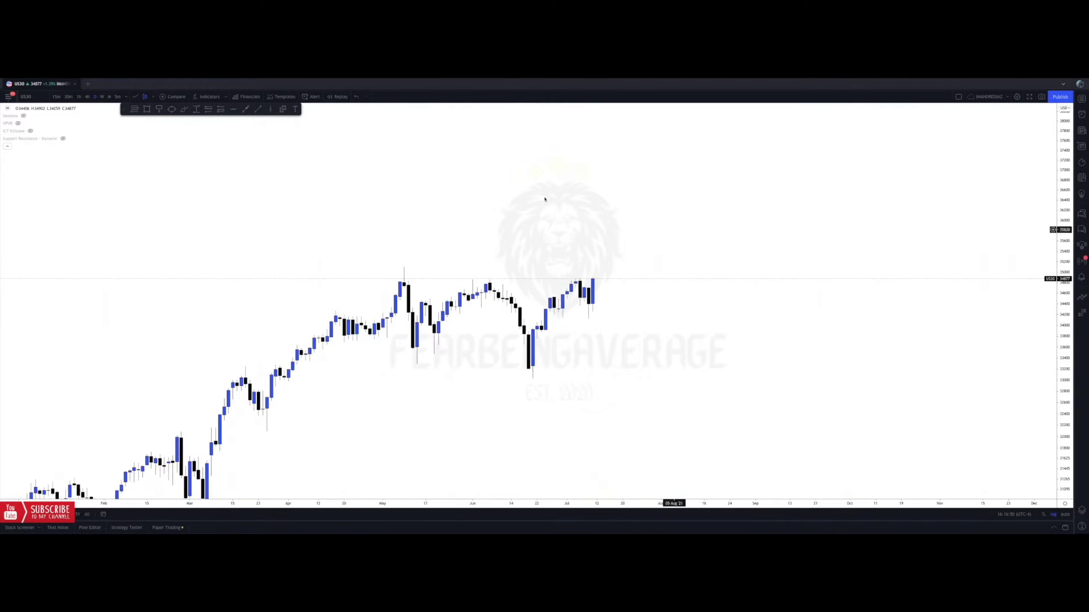
# - Draw a horizontal trend line along the highs from 11 May '21 to mid-July and apply the BSL template to it
pyautogui.click(256, 109)
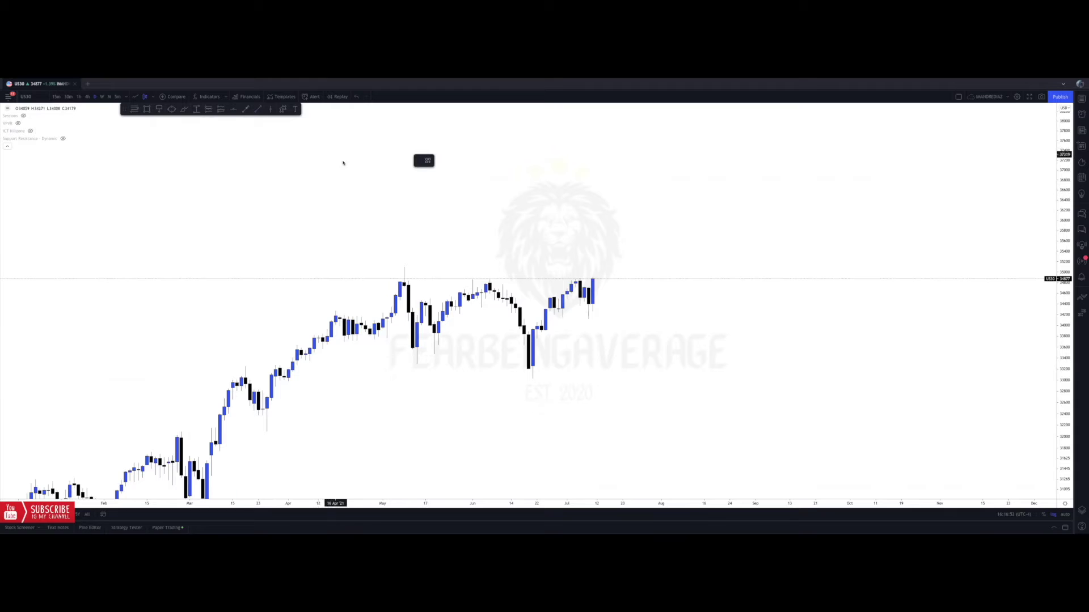
pyautogui.click(408, 277)
pyautogui.click(605, 278)
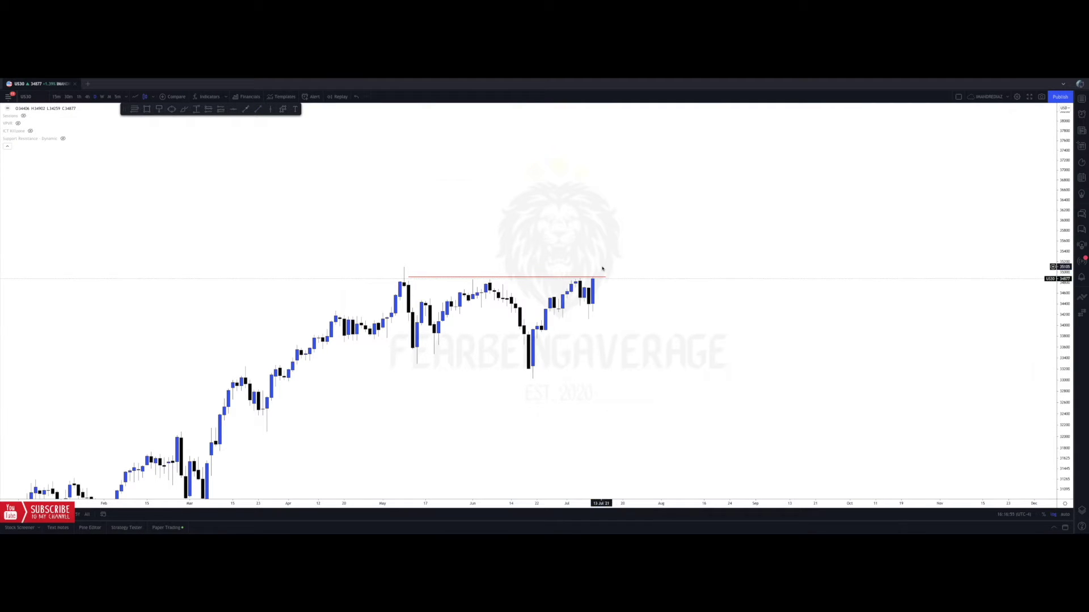
pyautogui.rightClick(606, 277)
pyautogui.moveTo(633, 301)
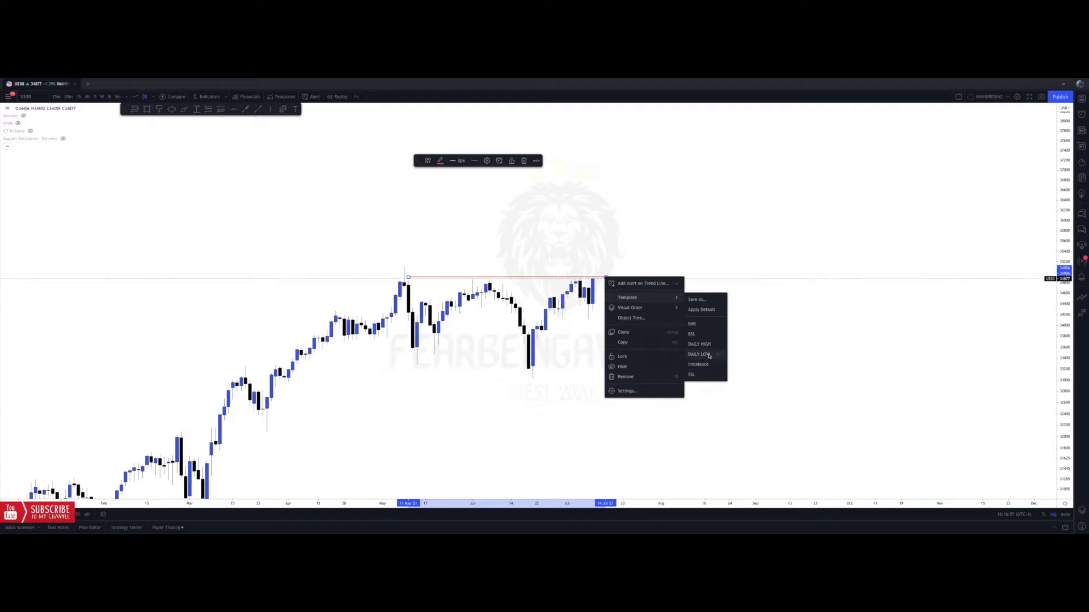
pyautogui.click(692, 334)
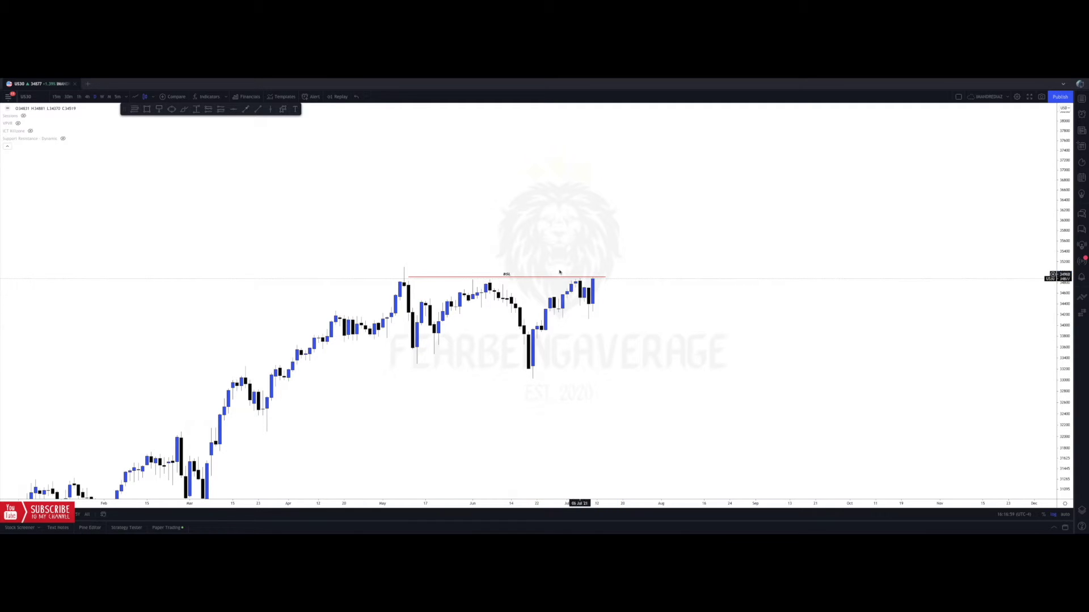
# - Try a freehand marking along the BSL line and undo it
pyautogui.click(184, 109)
pyautogui.moveTo(477, 277); pyautogui.dragTo(600, 277)
pyautogui.hotkey('ctrl', 'z')
pyautogui.hotkey('ctrl', 'z')
# - Draw a narrow rectangle around the BSL line from early May to 19 Jul '21 and turn on its background fill
pyautogui.click(147, 109)
pyautogui.moveTo(391, 272); pyautogui.dragTo(619, 284)
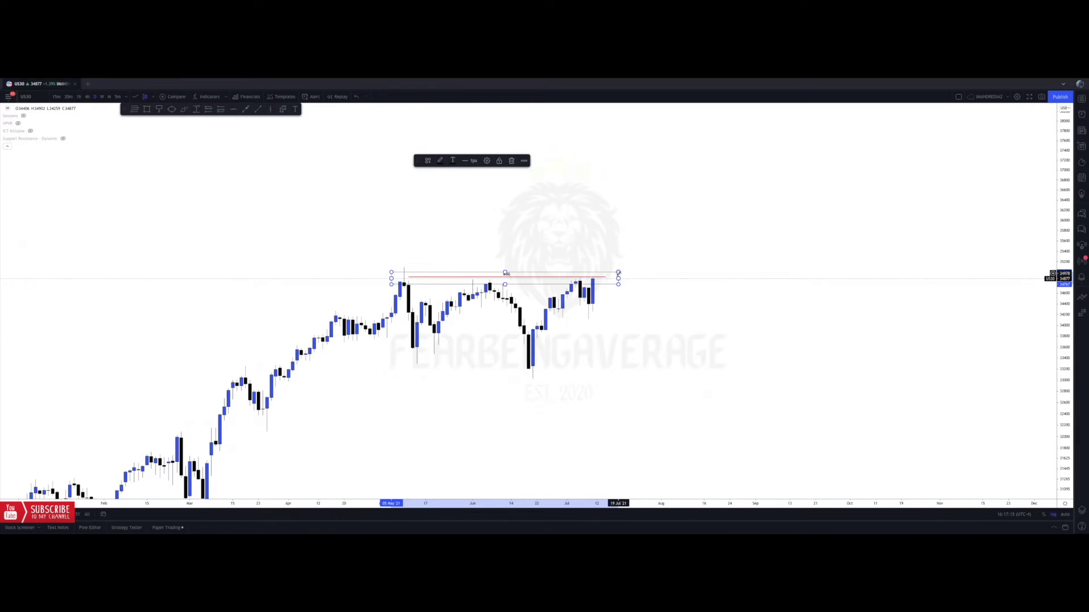
pyautogui.doubleClick(618, 273)
pyautogui.click(495, 270)
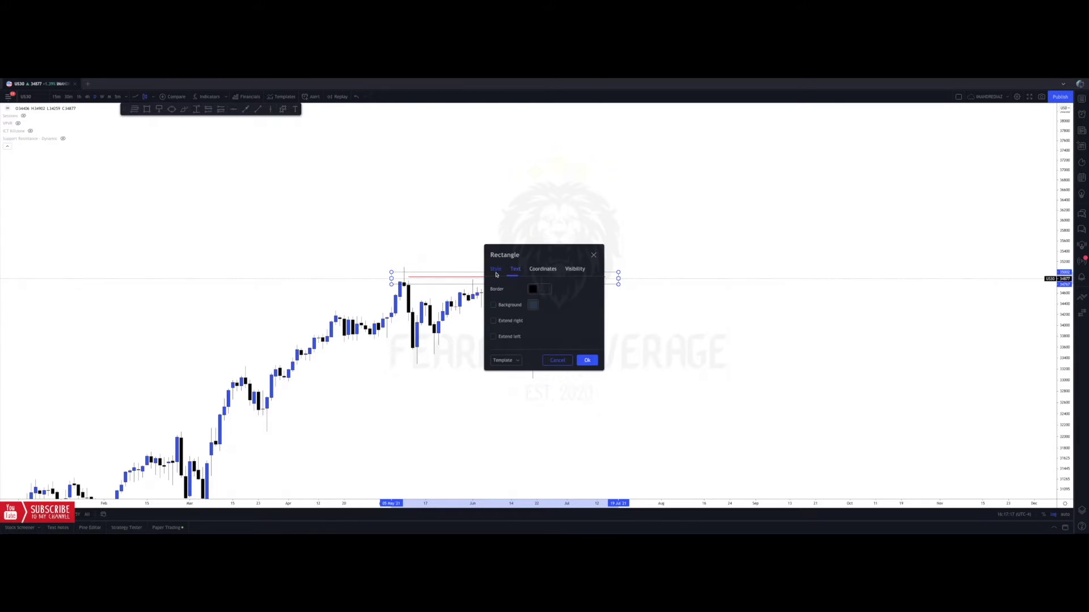
pyautogui.click(494, 305)
pyautogui.click(444, 229)
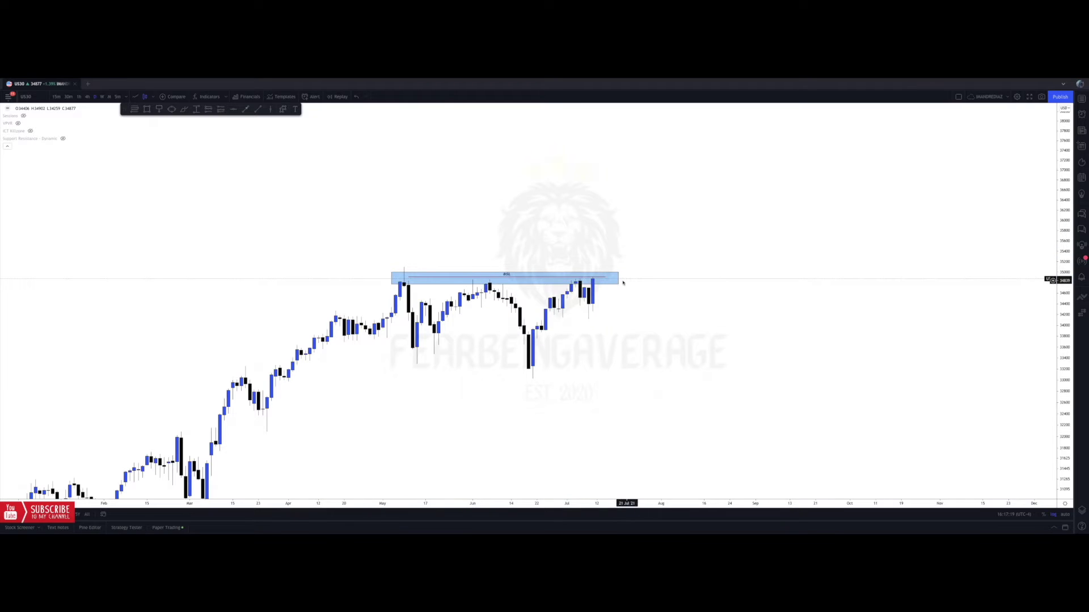
# - Delete the filled rectangle around the BSL line
pyautogui.click(618, 281)
pyautogui.press('Delete')
# - Draw a filled rectangle over the last bearish daily candle at the June 2021 low, extending right past the latest July candle
pyautogui.moveTo(568, 247); pyautogui.dragTo(508, 234)
pyautogui.click(147, 109)
pyautogui.moveTo(446, 343)
pyautogui.mouseDown()
pyautogui.moveTo(452, 307)
pyautogui.moveTo(547, 326)
pyautogui.mouseUp()
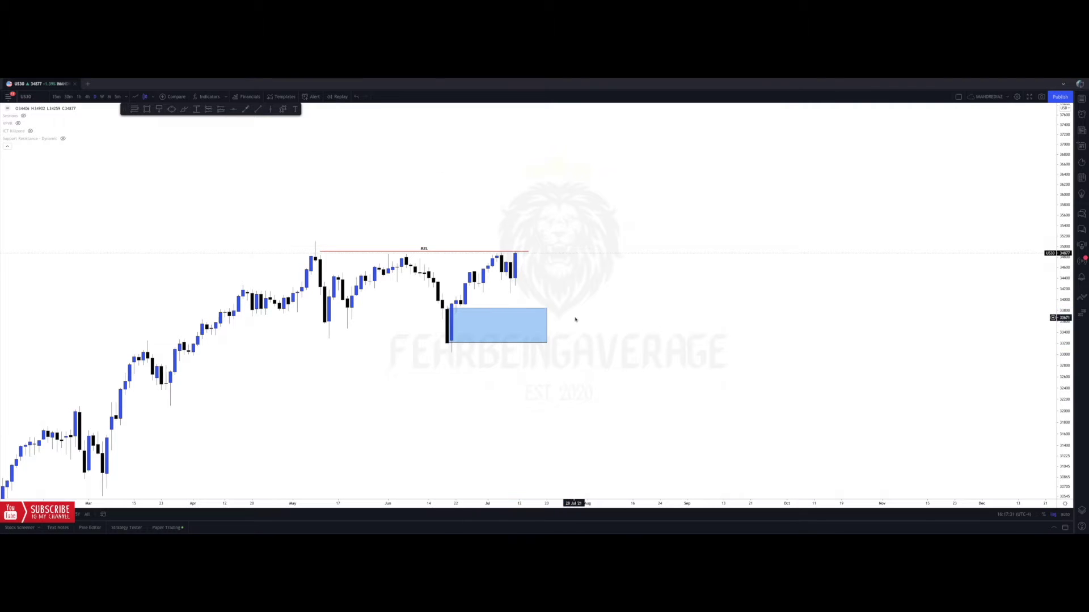
pyautogui.moveTo(446, 343); pyautogui.dragTo(447, 326)
pyautogui.moveTo(435, 312); pyautogui.dragTo(435, 319)
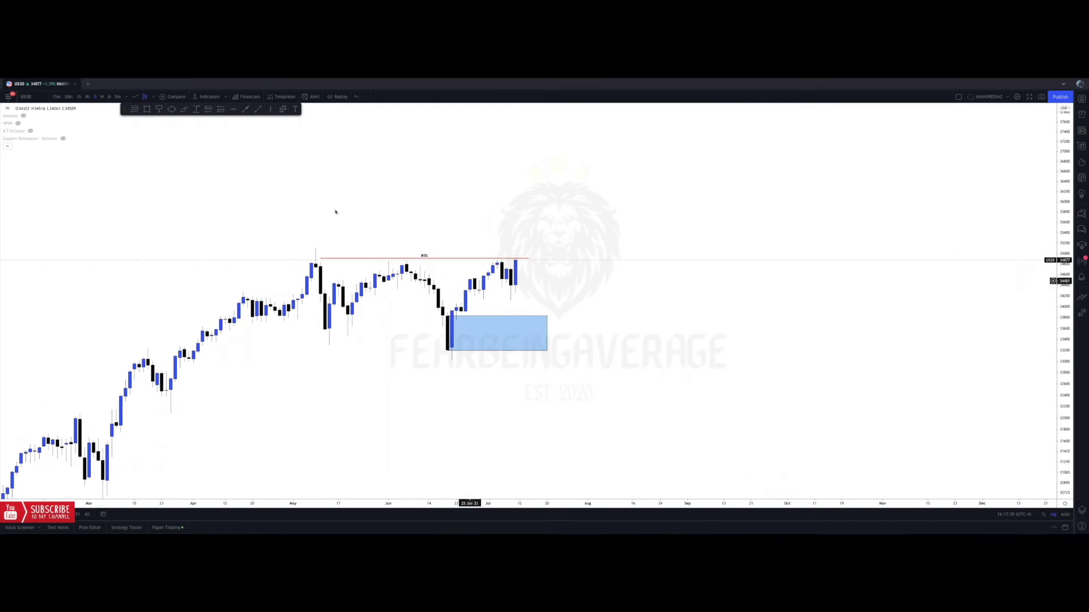
# - Draw a Fib retracement across the blue zone from its top at 18 Jun '21 to its bottom at 20 Jul '21
pyautogui.click(135, 110)
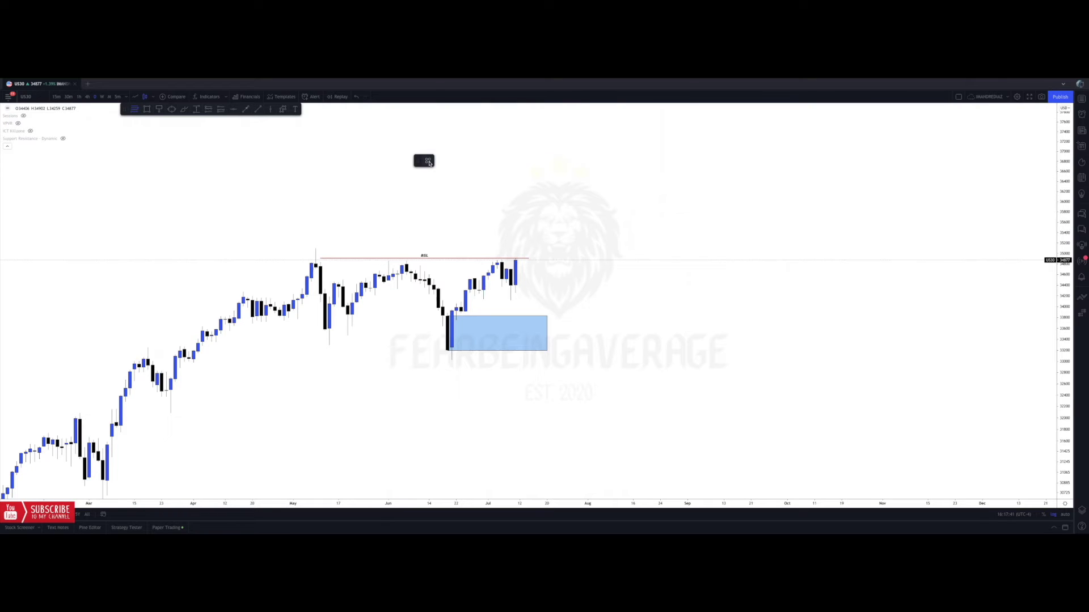
pyautogui.click(448, 316)
pyautogui.click(547, 351)
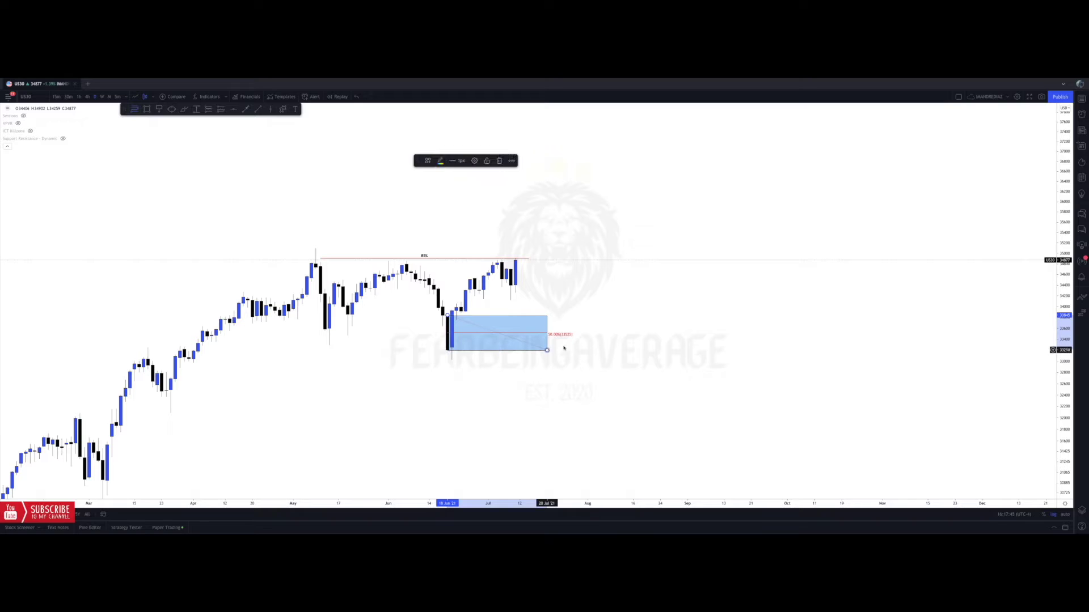
pyautogui.click(565, 347)
pyautogui.moveTo(568, 314); pyautogui.dragTo(578, 321)
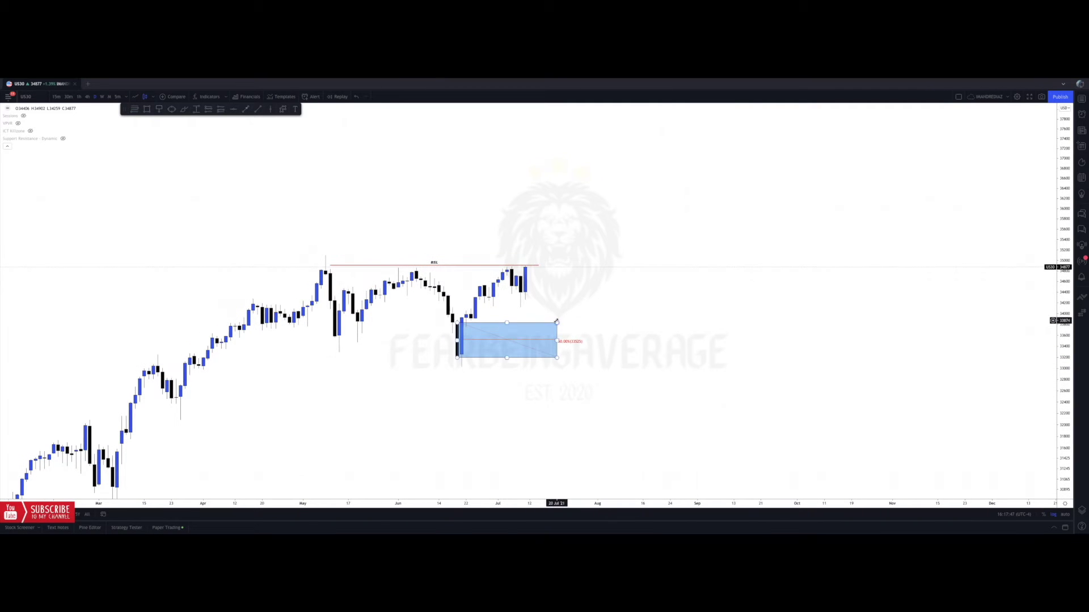
# - Lower the background opacity of the blue zone rectangle at the June low
pyautogui.doubleClick(556, 322)
pyautogui.click(532, 311)
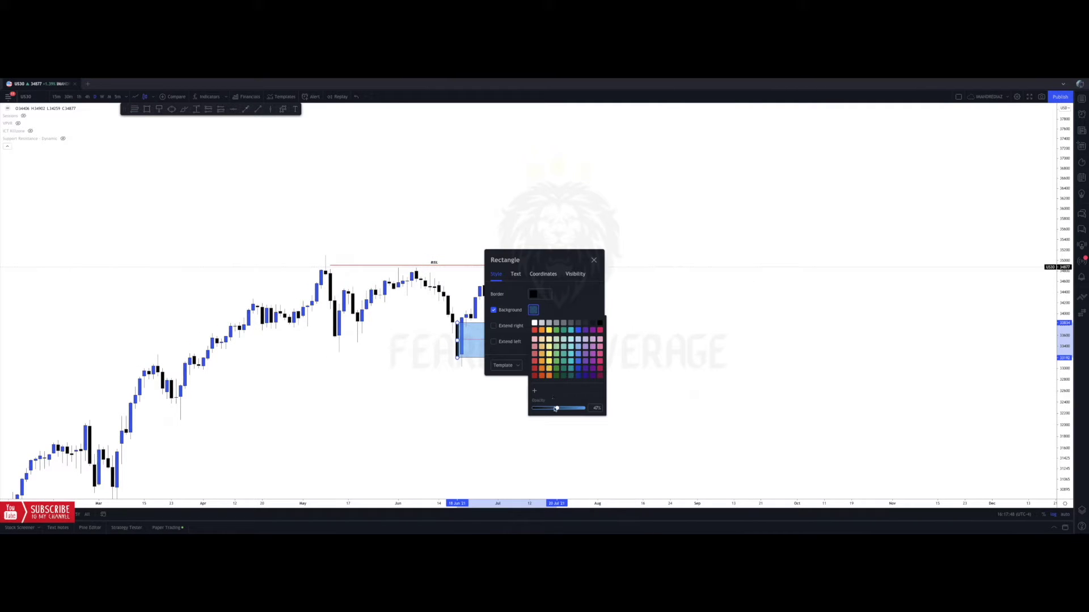
pyautogui.click(554, 432)
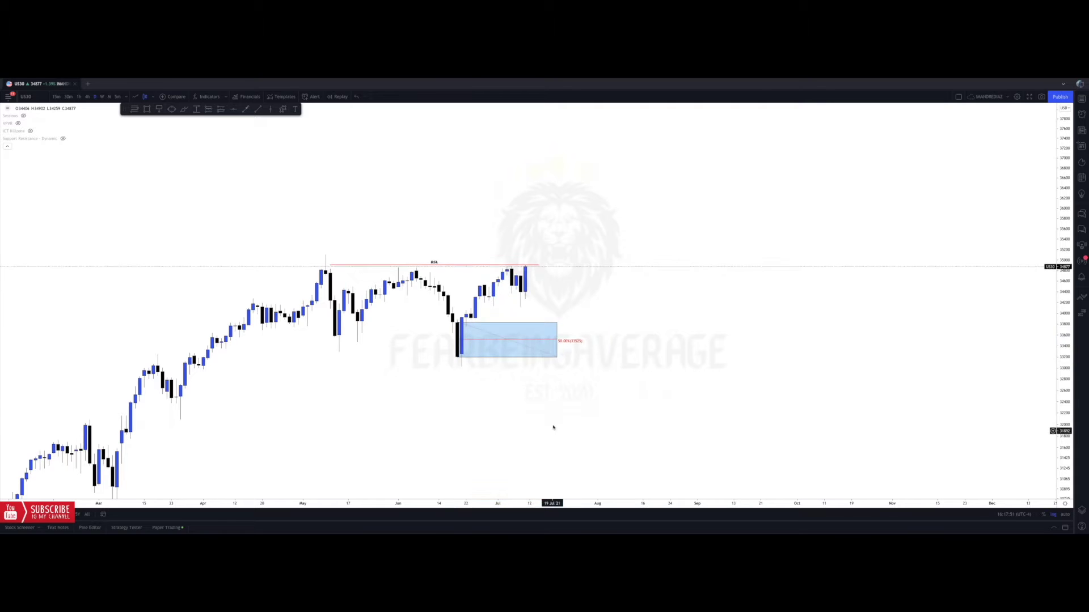
pyautogui.moveTo(578, 332); pyautogui.dragTo(633, 333)
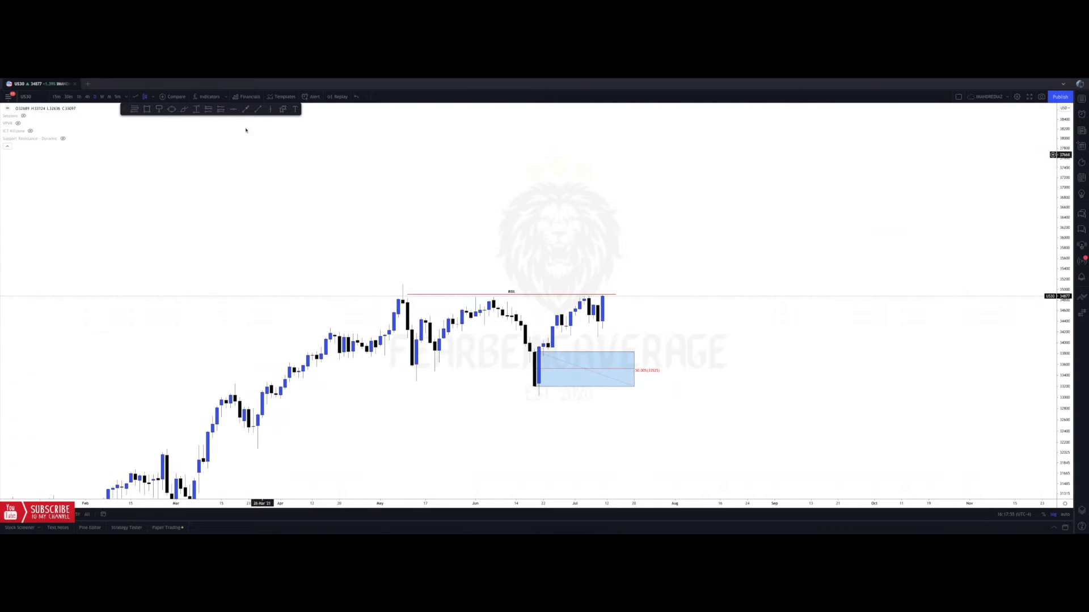
# - Add a price label beside the 50% retracement level of the blue zone
pyautogui.click(156, 111)
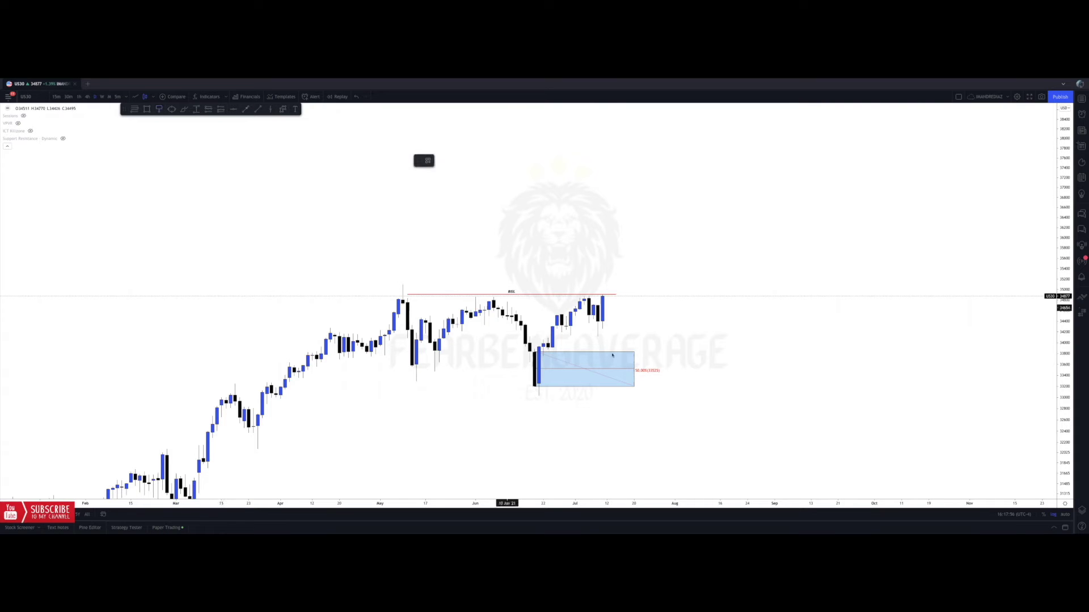
pyautogui.click(661, 372)
pyautogui.click(662, 357)
pyautogui.moveTo(668, 352); pyautogui.dragTo(676, 357)
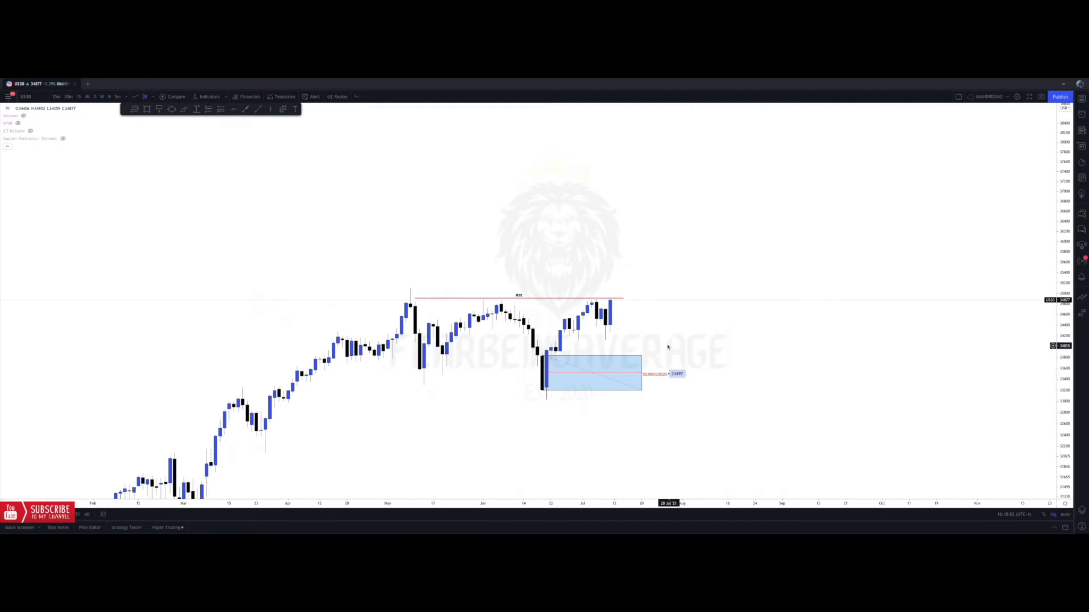
pyautogui.moveTo(667, 348); pyautogui.dragTo(667, 349)
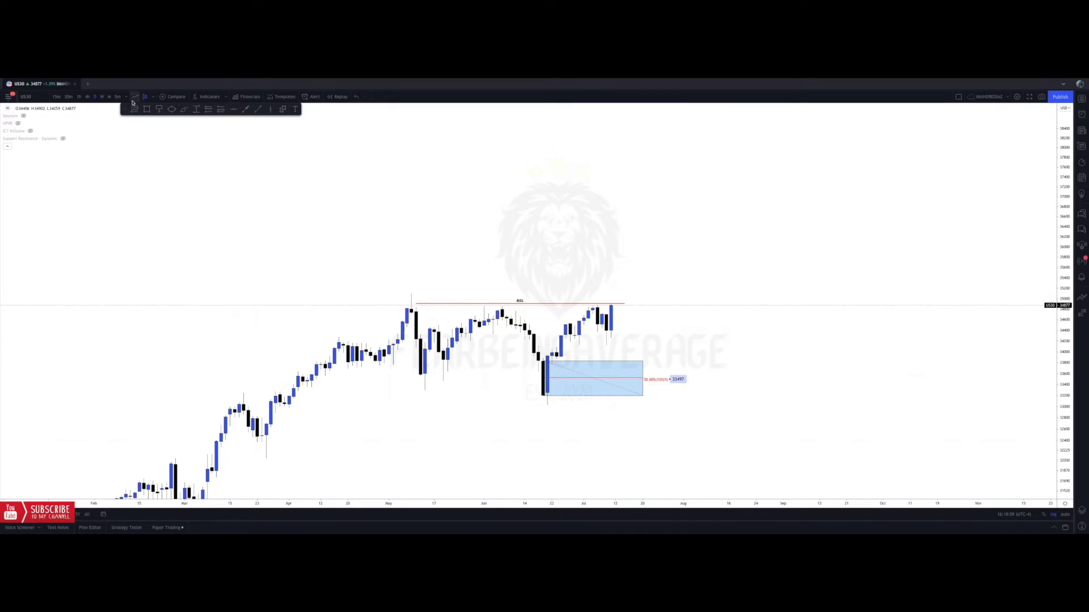
# - Switch the chart to the 4-hour timeframe, reset its view and frame the latest July candles below the BSL line
pyautogui.click(88, 97)
pyautogui.rightClick(617, 233)
pyautogui.click(640, 239)
pyautogui.scroll(8, 578, 227)
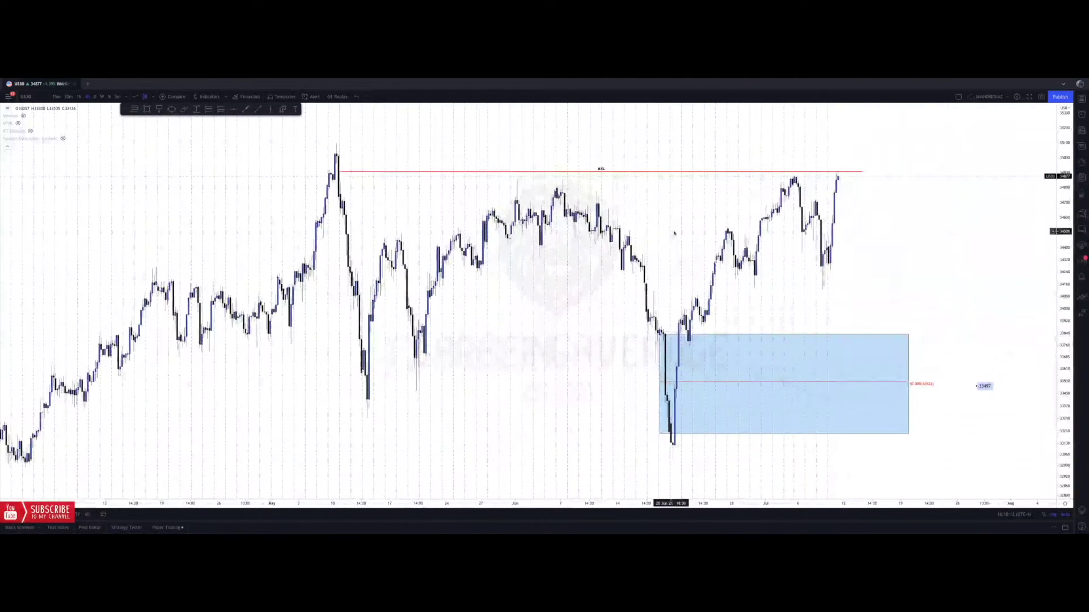
pyautogui.scroll(5, 579, 228)
pyautogui.moveTo(689, 248); pyautogui.dragTo(897, 274)
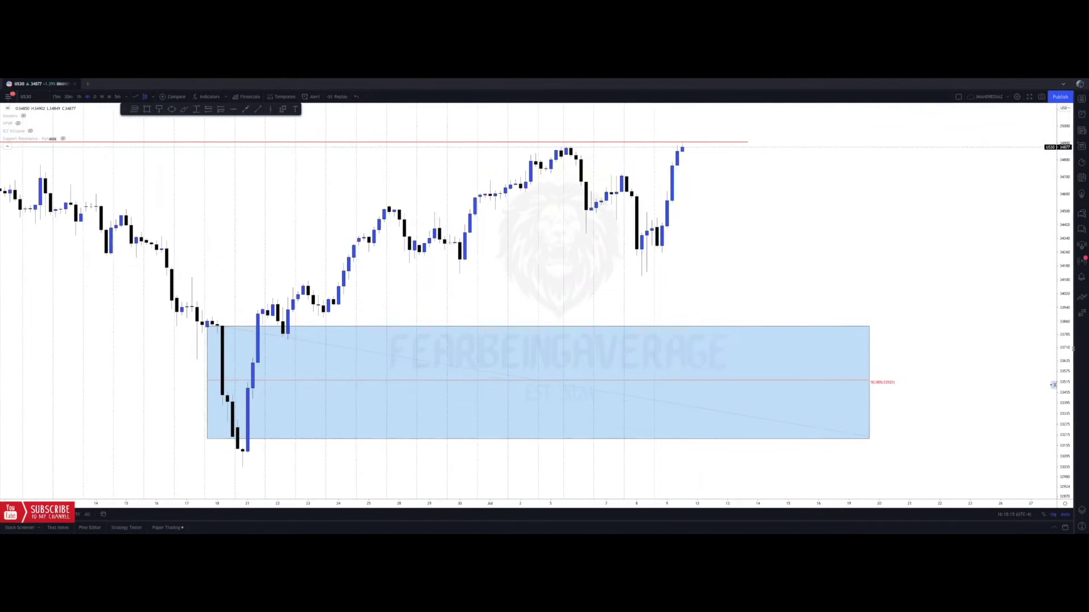
pyautogui.moveTo(1065, 348); pyautogui.dragTo(1065, 288)
pyautogui.moveTo(855, 261); pyautogui.dragTo(924, 415)
pyautogui.scroll(3, 724, 325)
pyautogui.moveTo(725, 314); pyautogui.dragTo(743, 322)
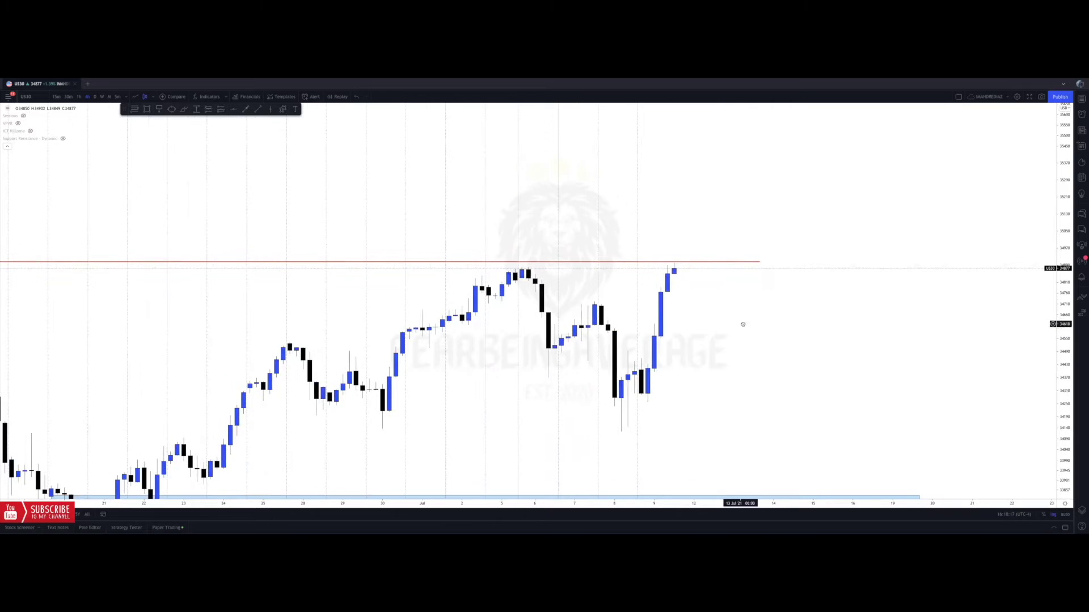
# - Draw a trend line from the 9 Jul '21 high to about 14 Jul and apply the DAILY HIGH template
pyautogui.click(259, 111)
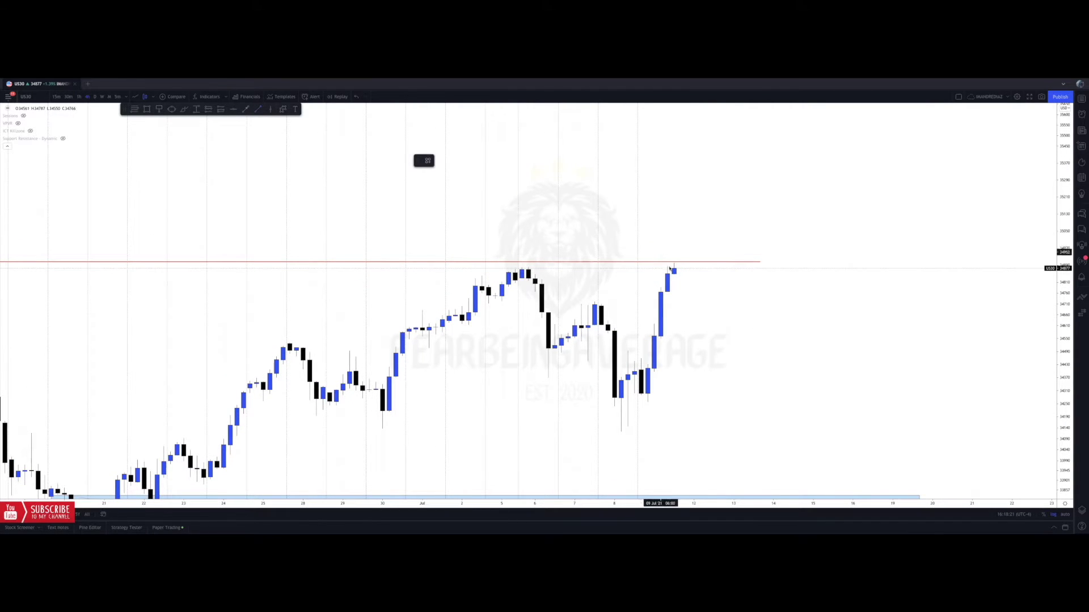
pyautogui.click(673, 264)
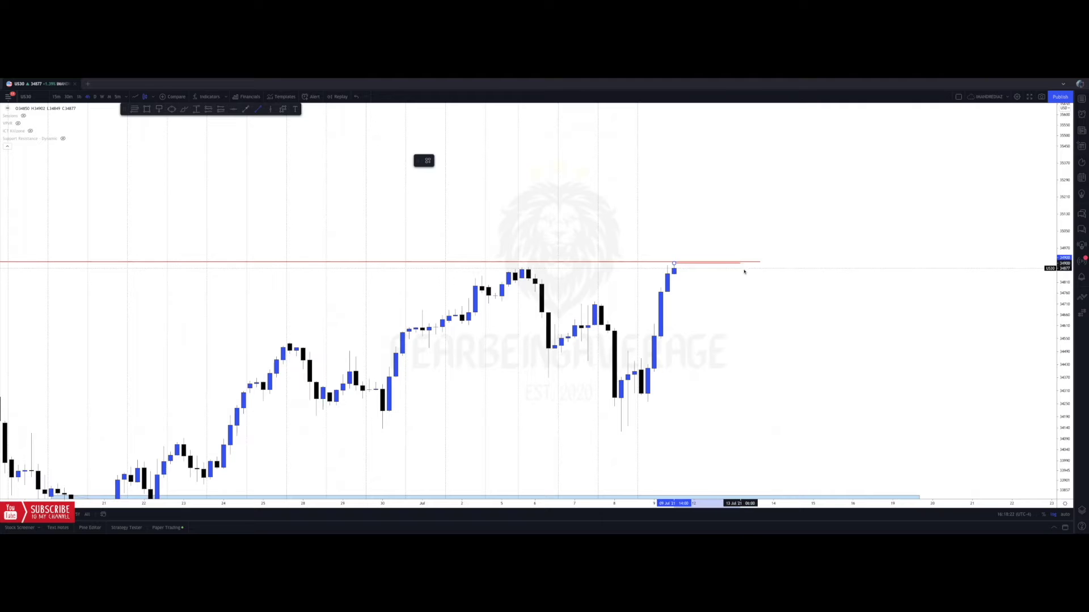
pyautogui.click(772, 272)
pyautogui.rightClick(773, 264)
pyautogui.moveTo(796, 287)
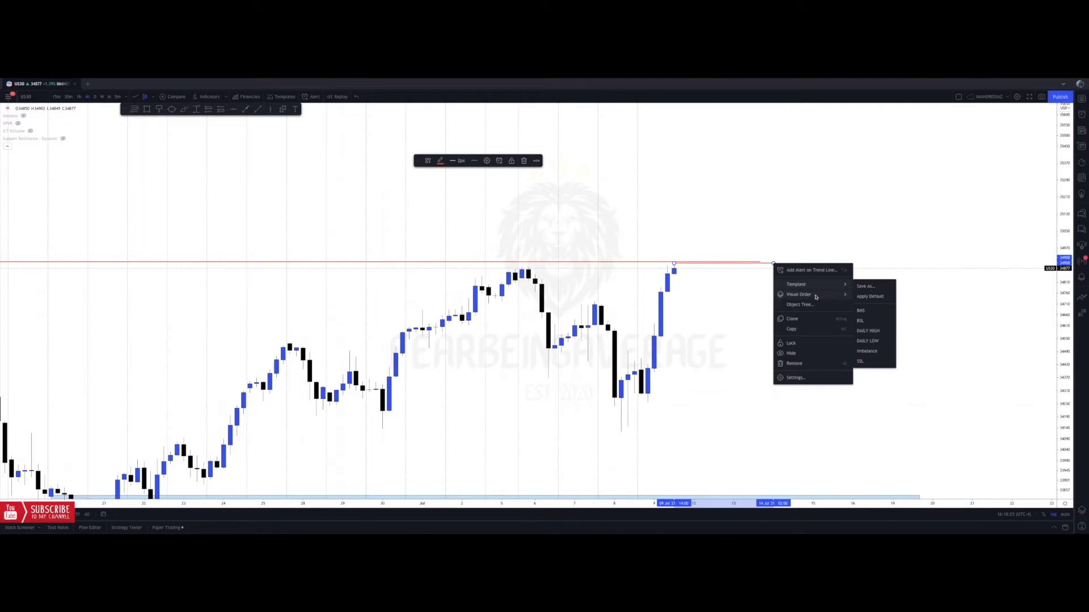
pyautogui.click(868, 331)
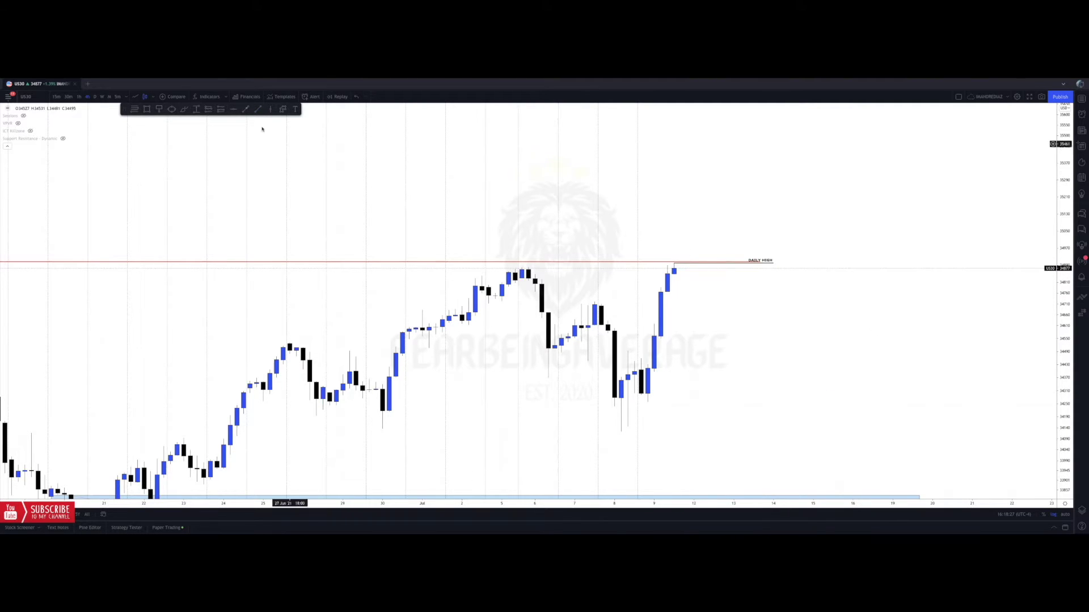
# - Draw a trend line from the 8 Jul '21 22:00 candle's low to about 14 Jul and apply the DAILY LOW template
pyautogui.click(258, 110)
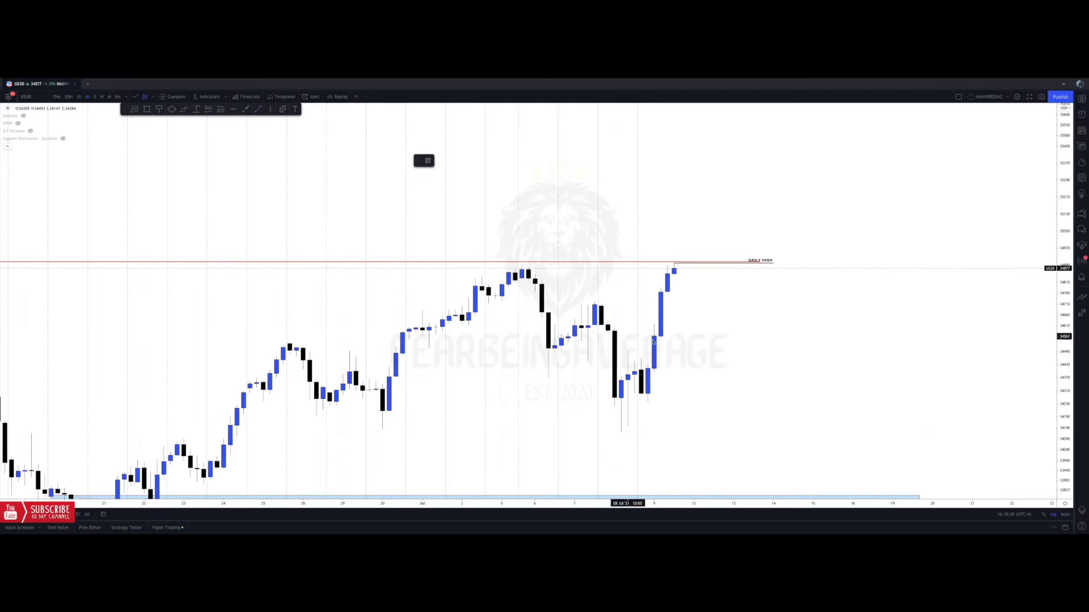
pyautogui.click(648, 402)
pyautogui.click(780, 402)
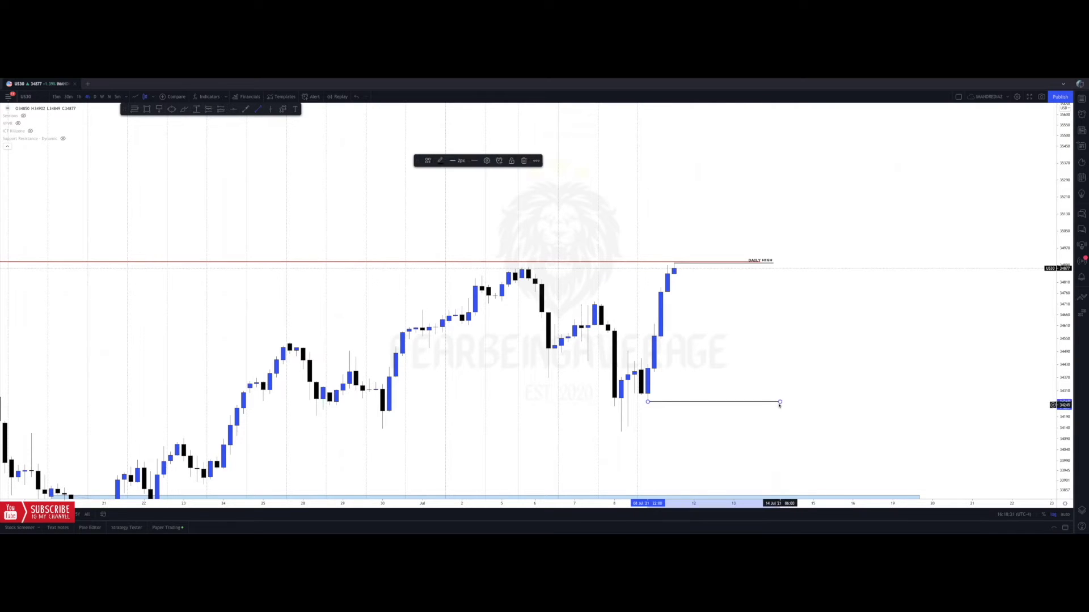
pyautogui.rightClick(780, 402)
pyautogui.moveTo(811, 423)
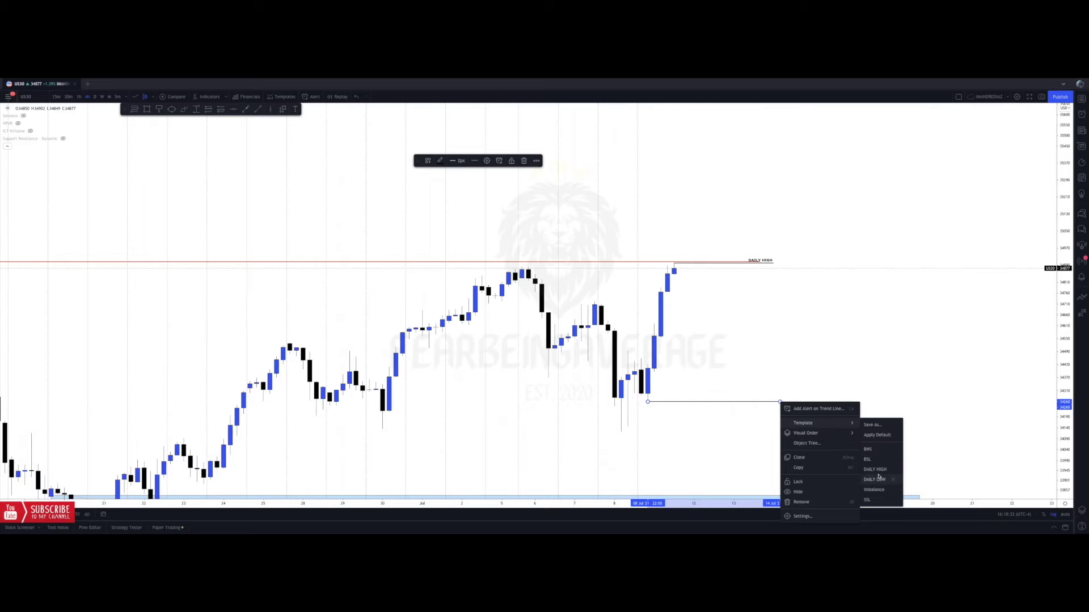
pyautogui.click(874, 479)
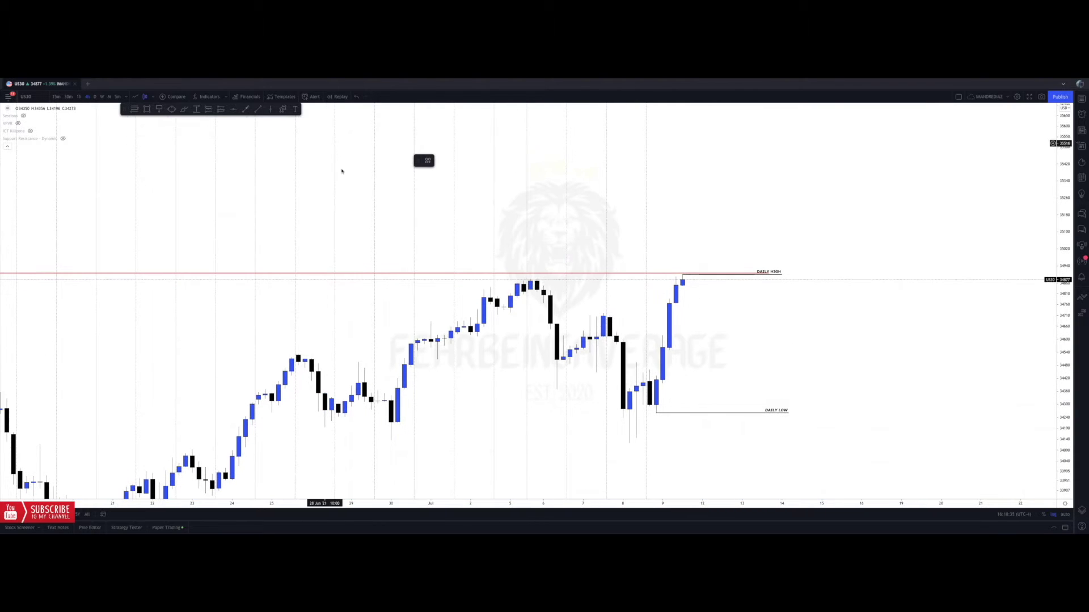
pyautogui.moveTo(746, 326); pyautogui.dragTo(726, 359)
pyautogui.scroll(1, 733, 330)
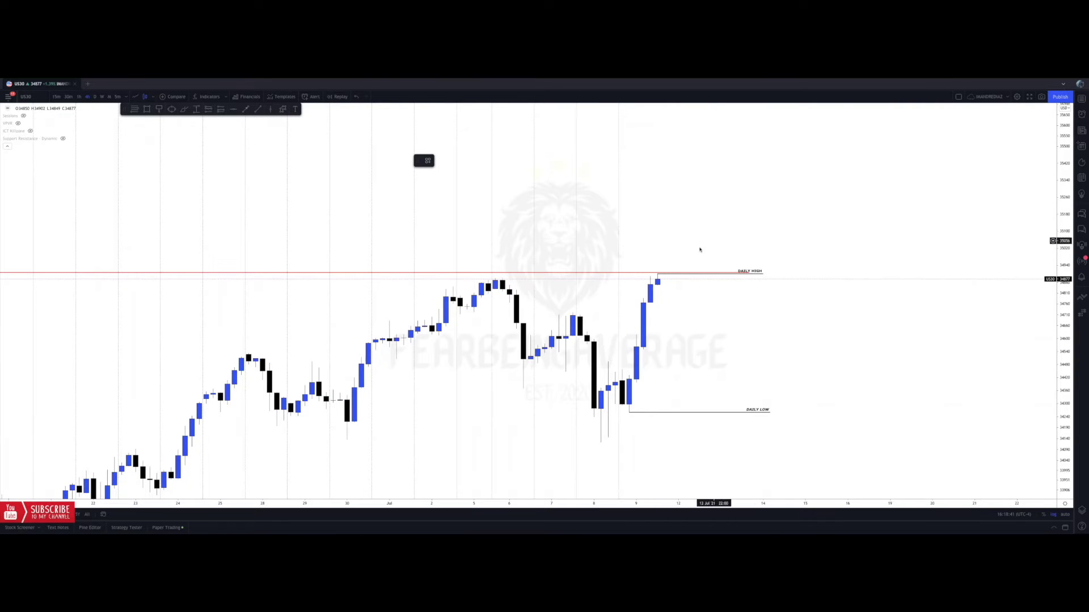
# - Draw a rectangle over the gap just below the May peak, from 10 to 11 May '21, and apply the Imbalance template
pyautogui.scroll(-2, 700, 250)
pyautogui.scroll(-1, 355, 276)
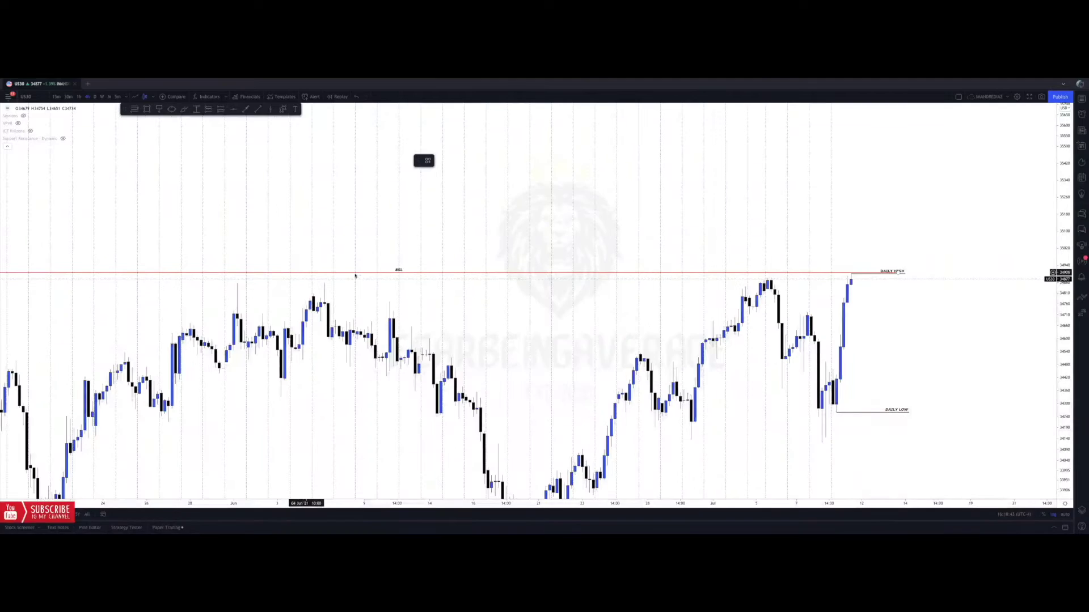
pyautogui.moveTo(419, 284); pyautogui.dragTo(541, 287)
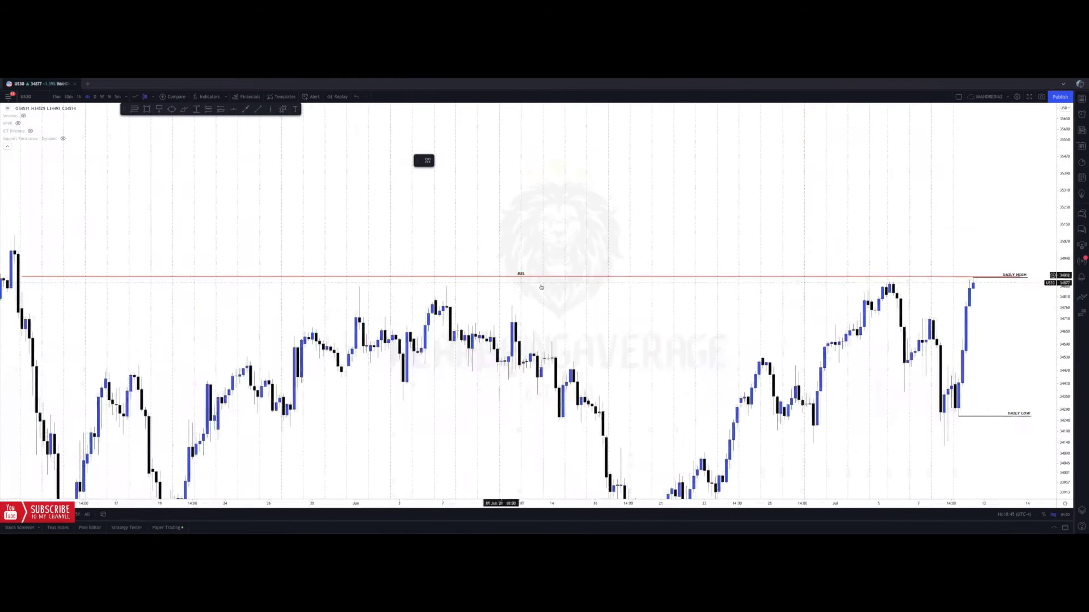
pyautogui.moveTo(326, 302); pyautogui.dragTo(652, 314)
pyautogui.scroll(2, 391, 292)
pyautogui.moveTo(352, 315); pyautogui.dragTo(314, 277)
pyautogui.moveTo(347, 266); pyautogui.dragTo(443, 263)
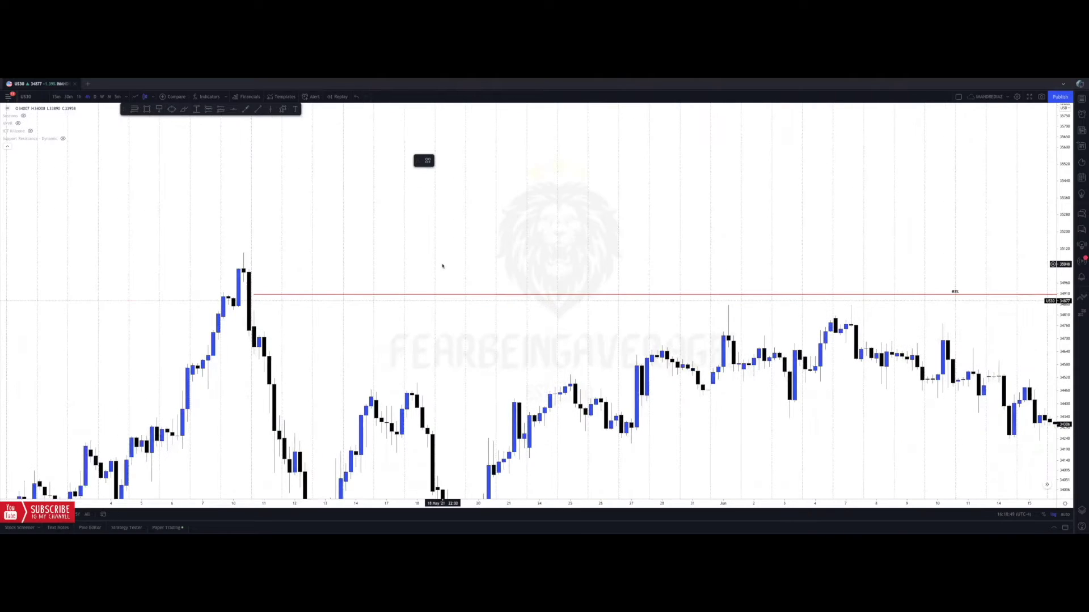
pyautogui.click(320, 262)
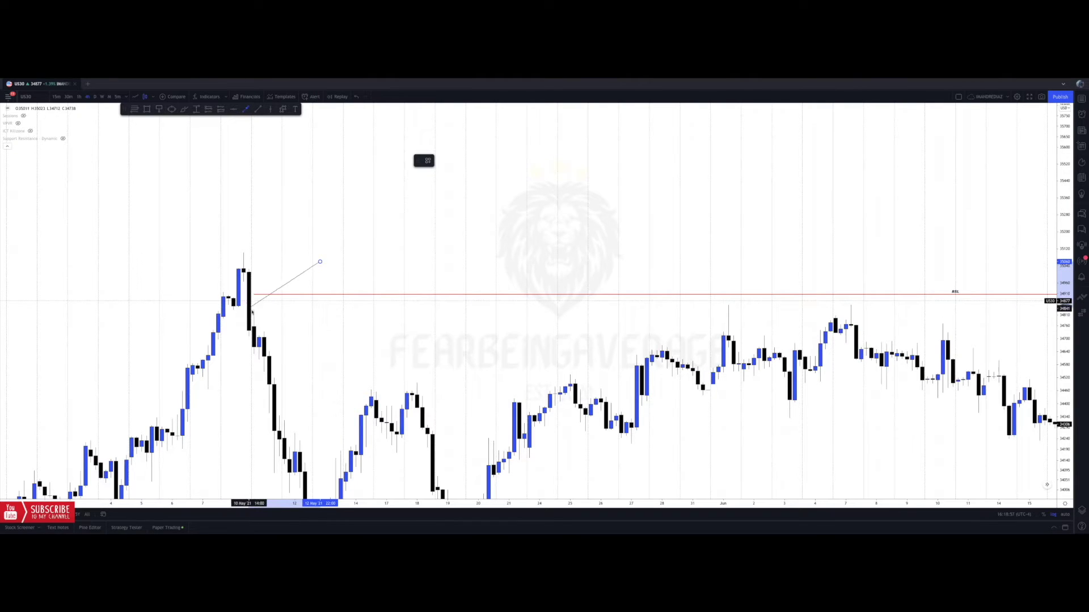
pyautogui.press('Escape')
pyautogui.click(147, 109)
pyautogui.moveTo(256, 279); pyautogui.dragTo(284, 306)
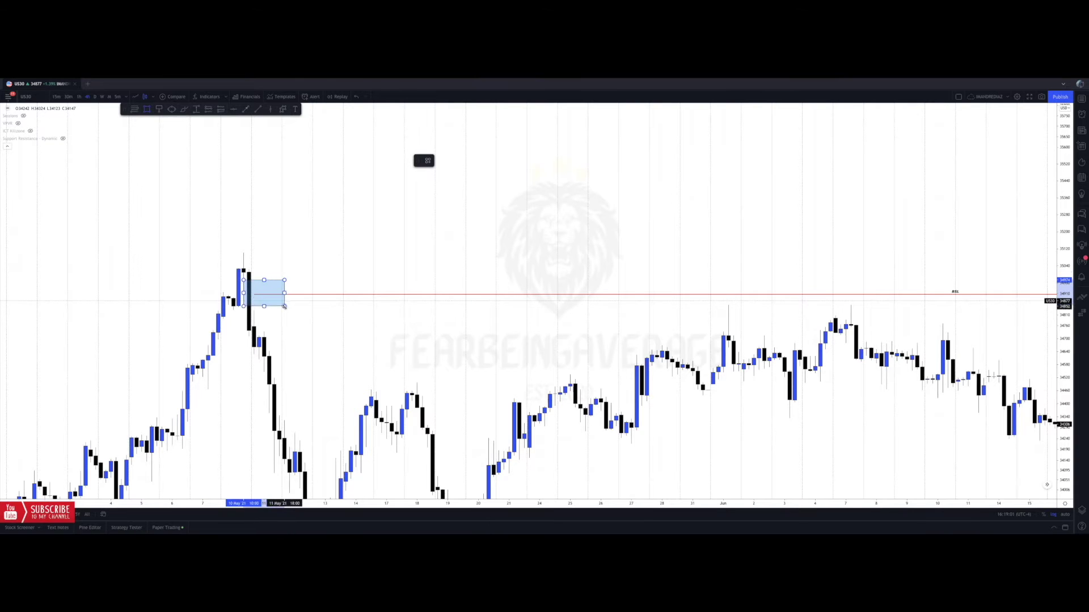
pyautogui.rightClick(284, 310)
pyautogui.moveTo(317, 328)
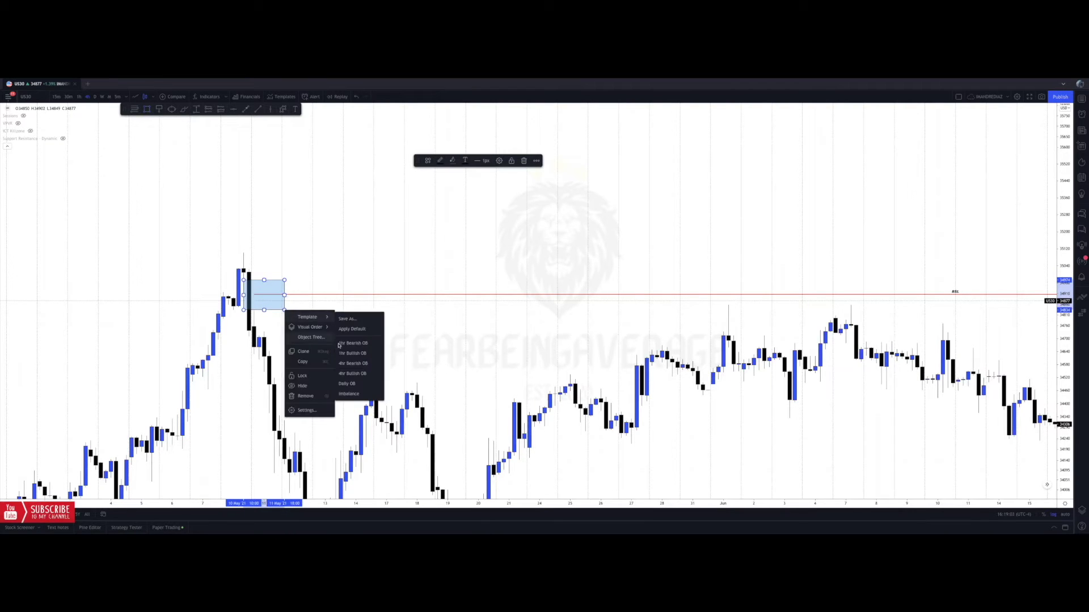
pyautogui.click(349, 394)
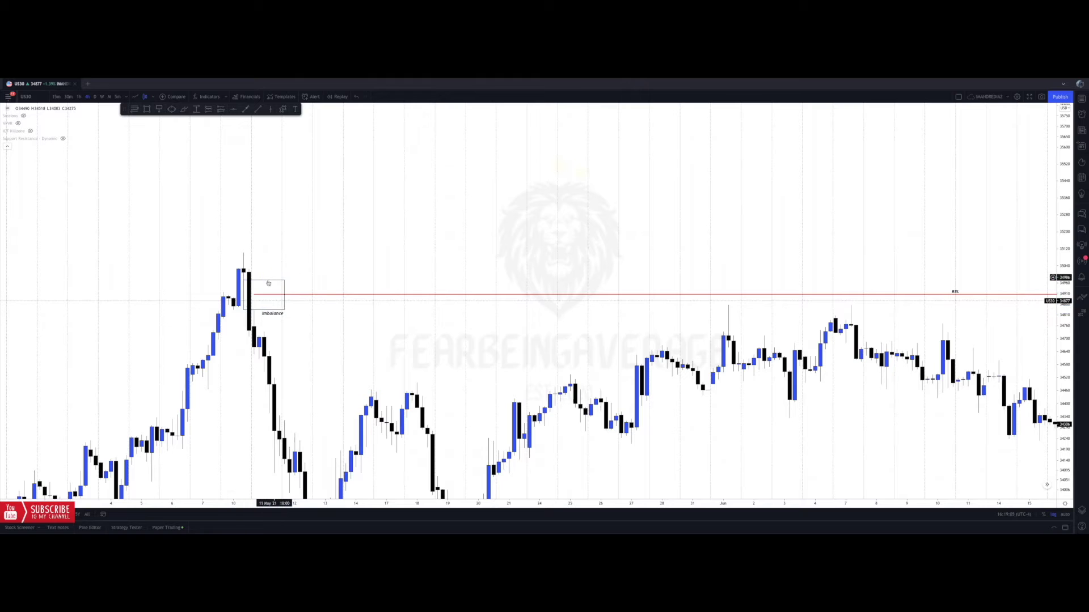
# - Extend the Imbalance rectangle right past the latest candle, to about 14 Jul '21
pyautogui.moveTo(283, 301); pyautogui.dragTo(803, 304)
pyautogui.moveTo(855, 328); pyautogui.dragTo(580, 310)
pyautogui.moveTo(526, 281); pyautogui.dragTo(905, 273)
pyautogui.click(951, 307)
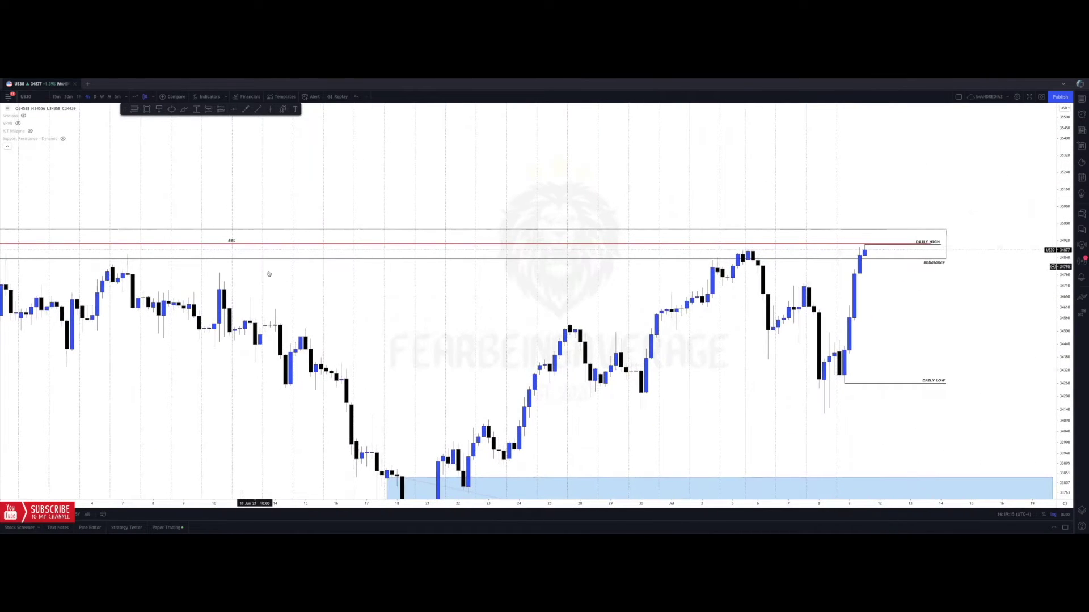
# - Mark the two early-June swing highs and the early-July high with freehand brush strokes
pyautogui.scroll(-5, 533, 268)
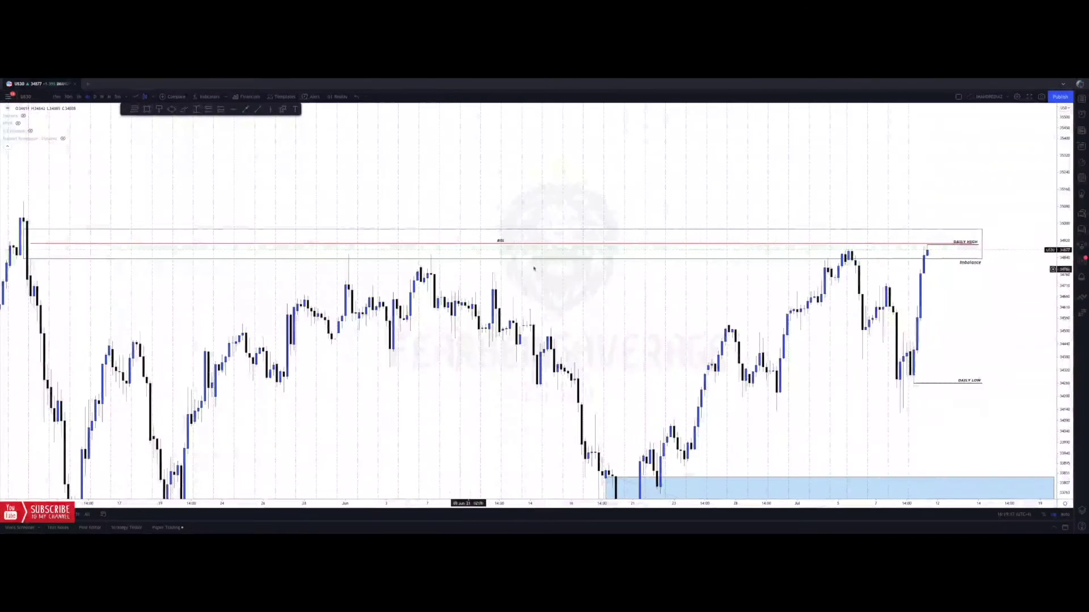
pyautogui.moveTo(774, 293); pyautogui.dragTo(623, 306)
pyautogui.click(206, 273)
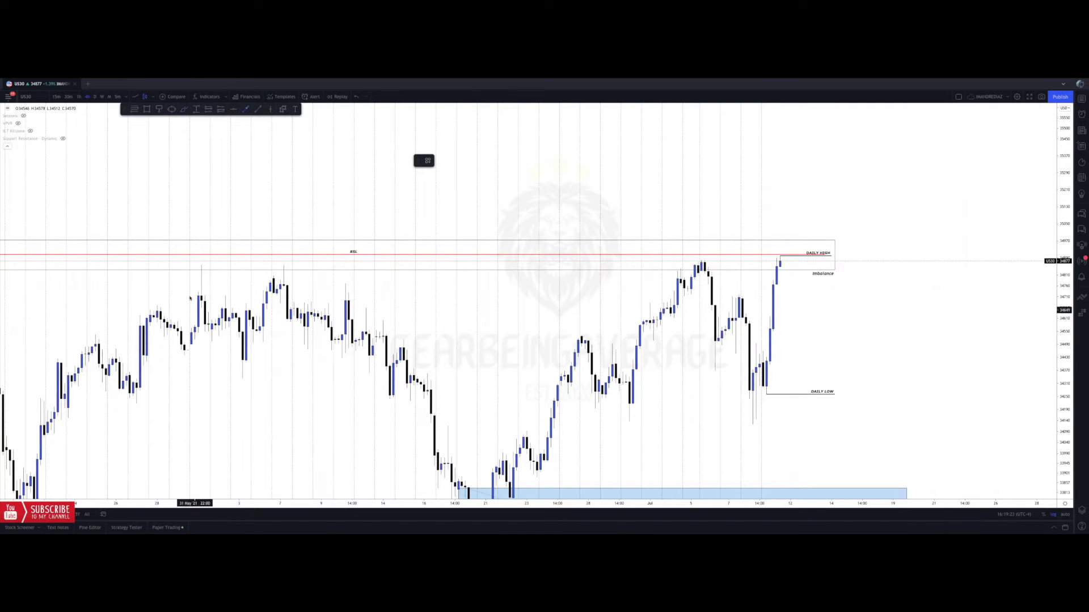
pyautogui.moveTo(191, 264); pyautogui.dragTo(291, 259)
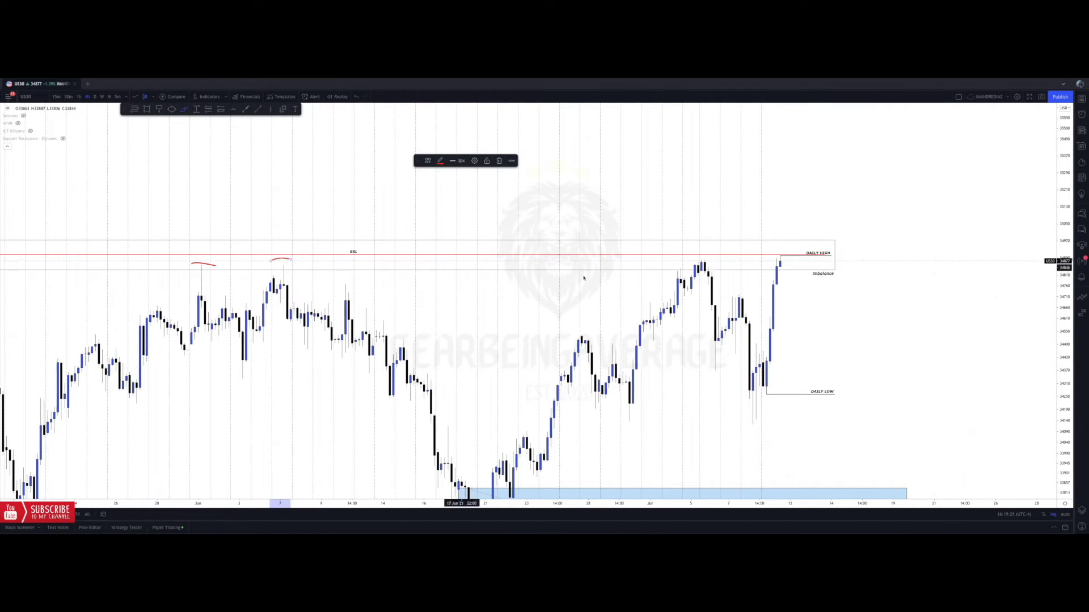
pyautogui.moveTo(731, 259); pyautogui.dragTo(734, 258)
pyautogui.press('Escape')
# - Delete the three freehand strokes above the June and July highs
pyautogui.moveTo(446, 331); pyautogui.dragTo(762, 325)
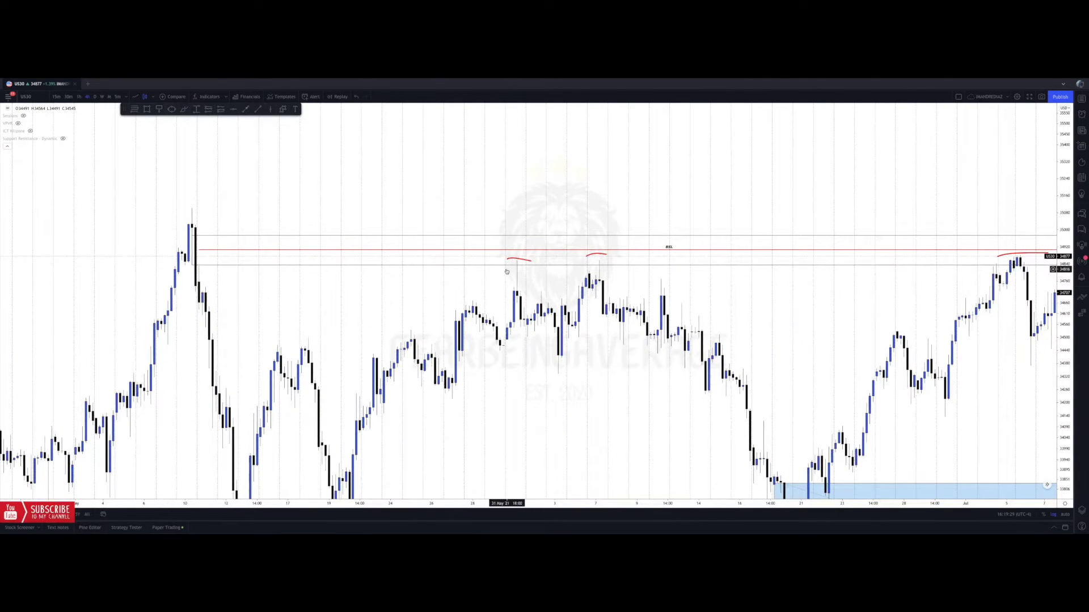
pyautogui.click(529, 262)
pyautogui.press('Delete')
pyautogui.click(590, 256)
pyautogui.press('Delete')
pyautogui.moveTo(822, 305); pyautogui.dragTo(499, 310)
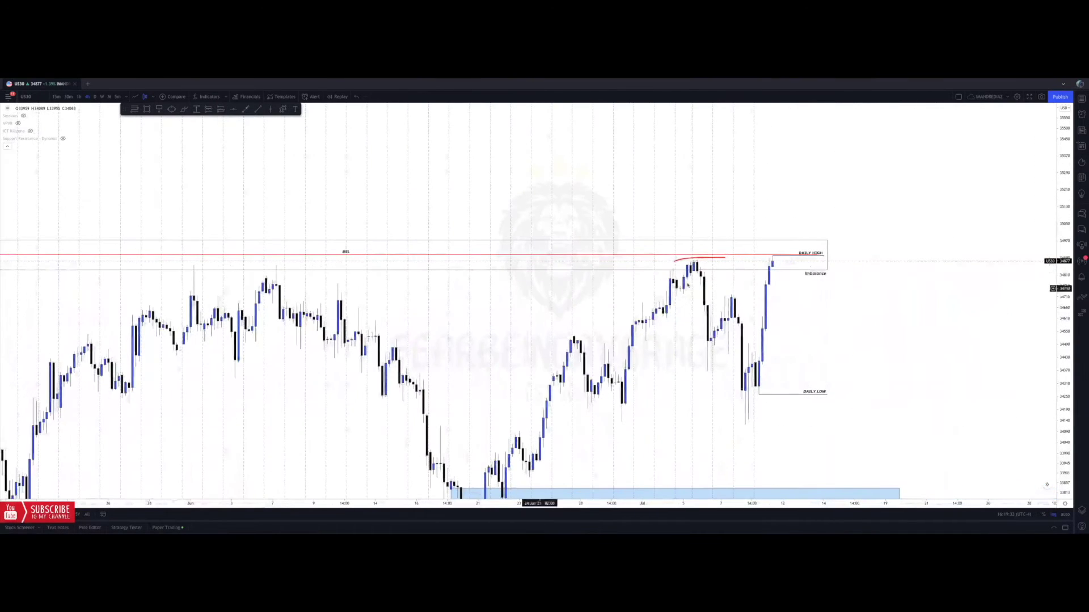
pyautogui.click(724, 260)
pyautogui.press('Delete')
pyautogui.scroll(3, 828, 312)
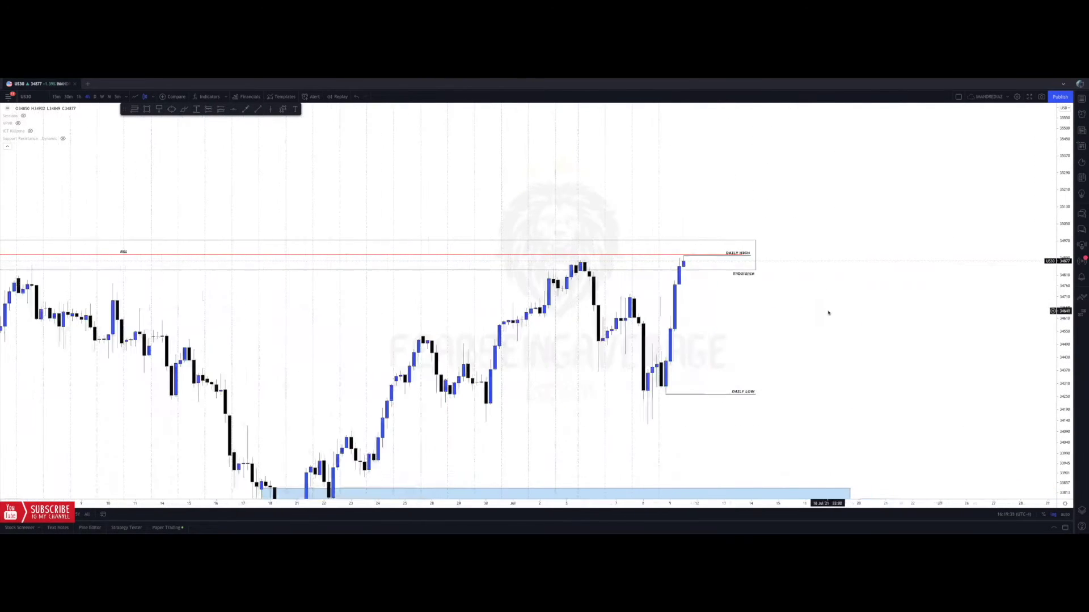
# - Draw a rectangle over the last down candle before the rally, from 8 Jul to about 15 Jul '21, and fill it blue
pyautogui.moveTo(782, 317); pyautogui.dragTo(758, 282)
pyautogui.scroll(1, 794, 333)
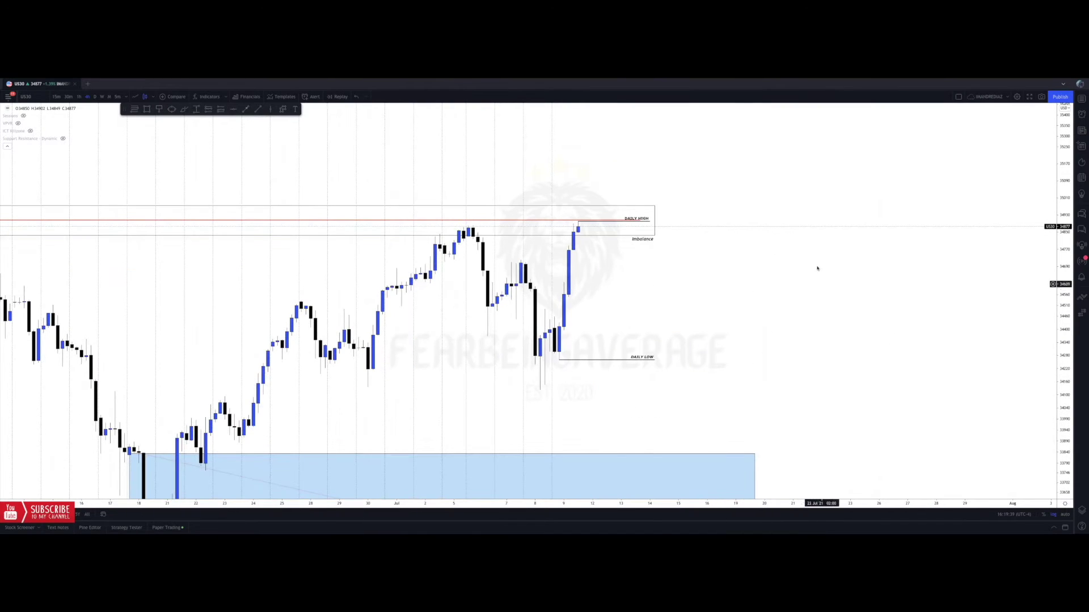
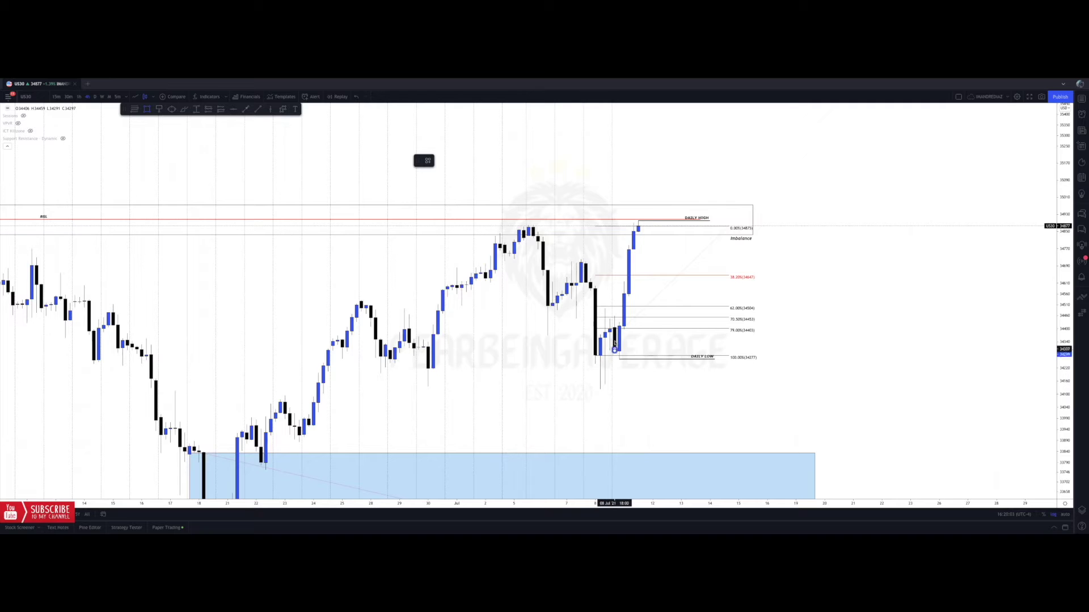
pyautogui.click(618, 329)
pyautogui.moveTo(619, 340); pyautogui.dragTo(759, 341)
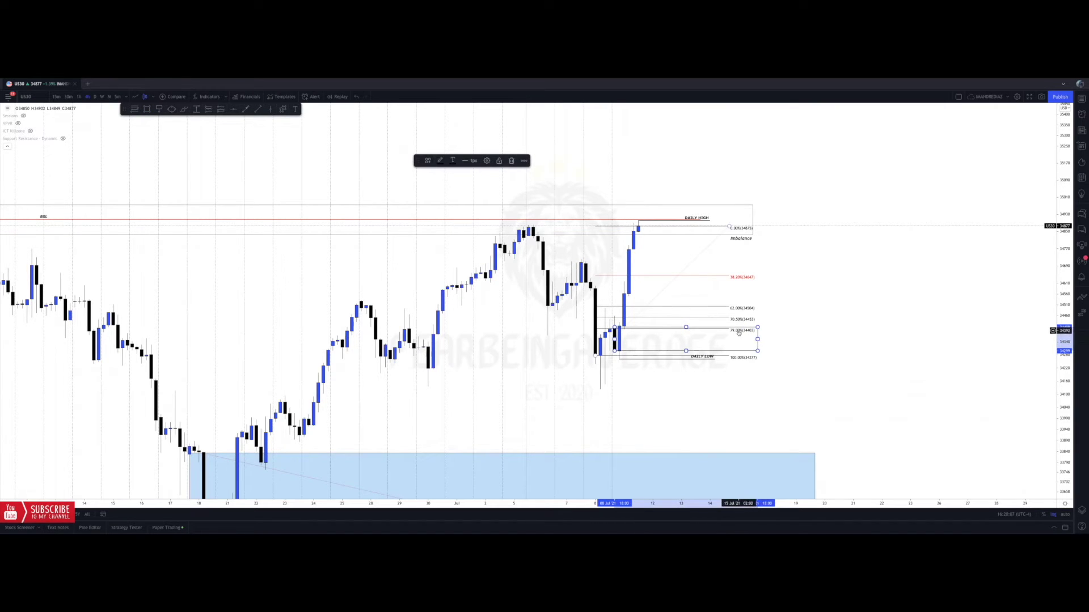
pyautogui.doubleClick(615, 341)
pyautogui.click(493, 310)
pyautogui.click(587, 365)
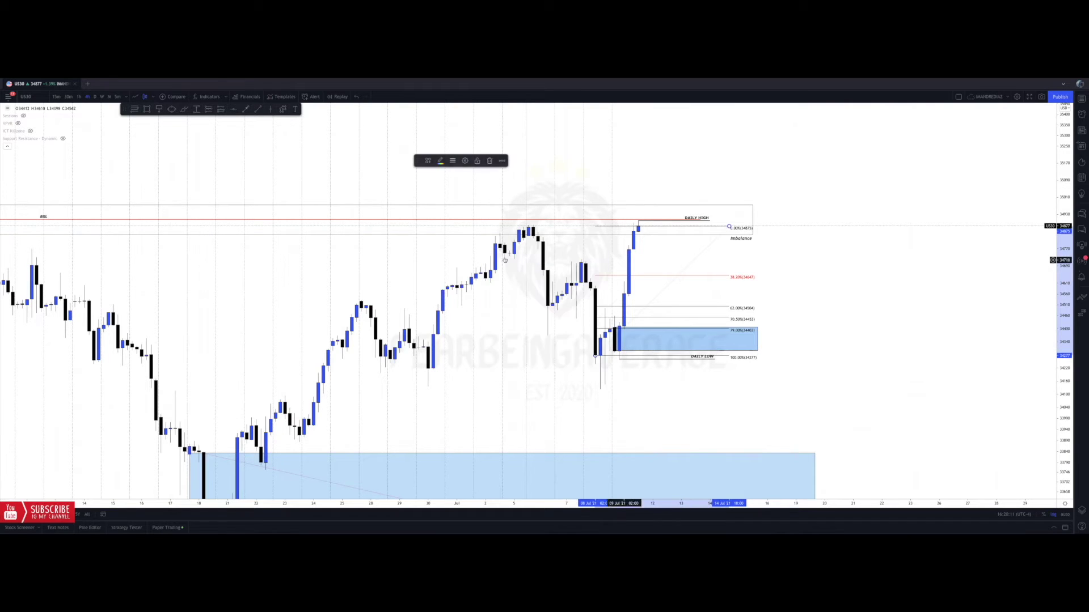
# - Add a Fibonacci retracement across the height of the blue zone above the daily low to mark its 50% level
pyautogui.click(136, 111)
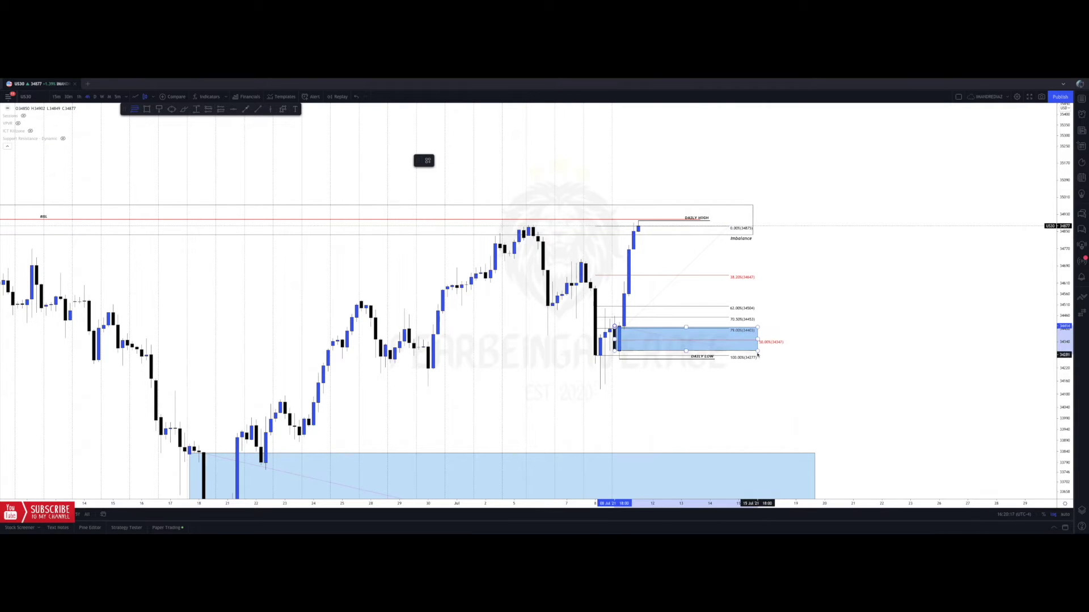
pyautogui.click(786, 356)
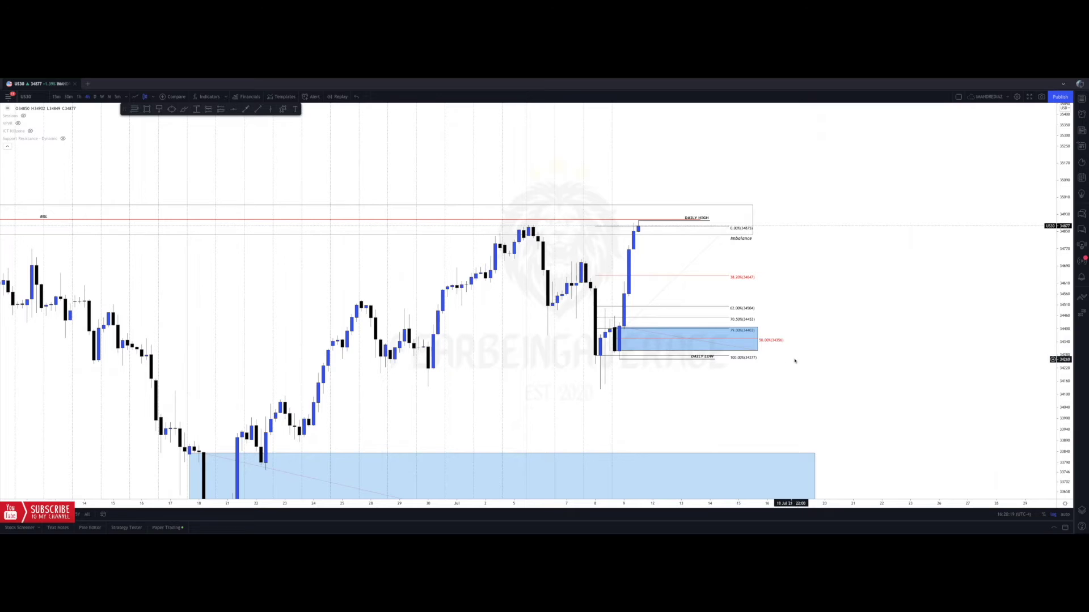
pyautogui.moveTo(796, 358); pyautogui.dragTo(787, 370)
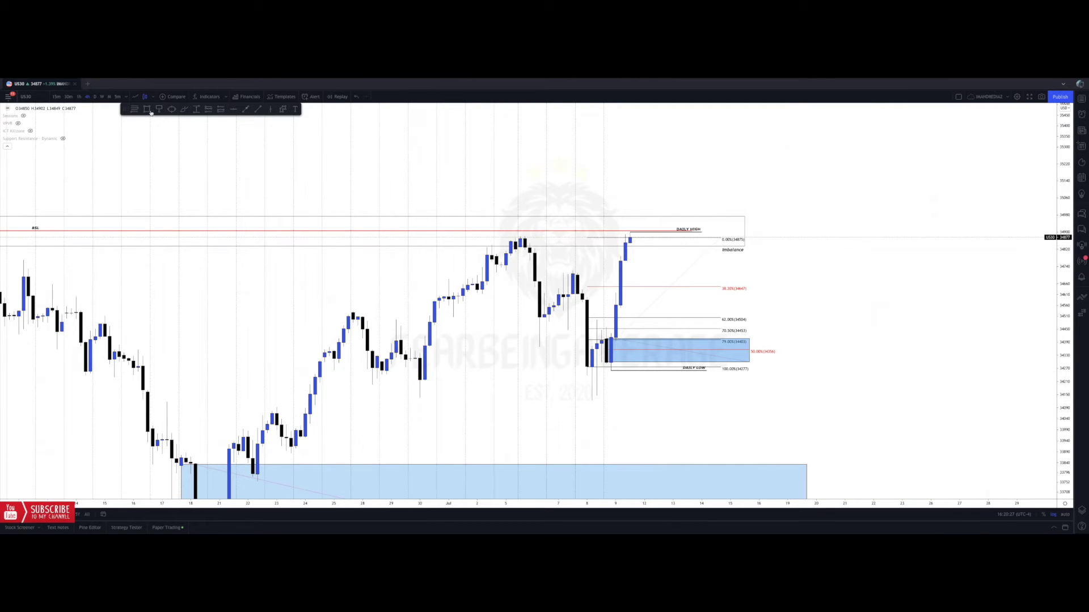
# - Measure the price distance from the lower blue zone down to just below it near the daily low
pyautogui.click(196, 109)
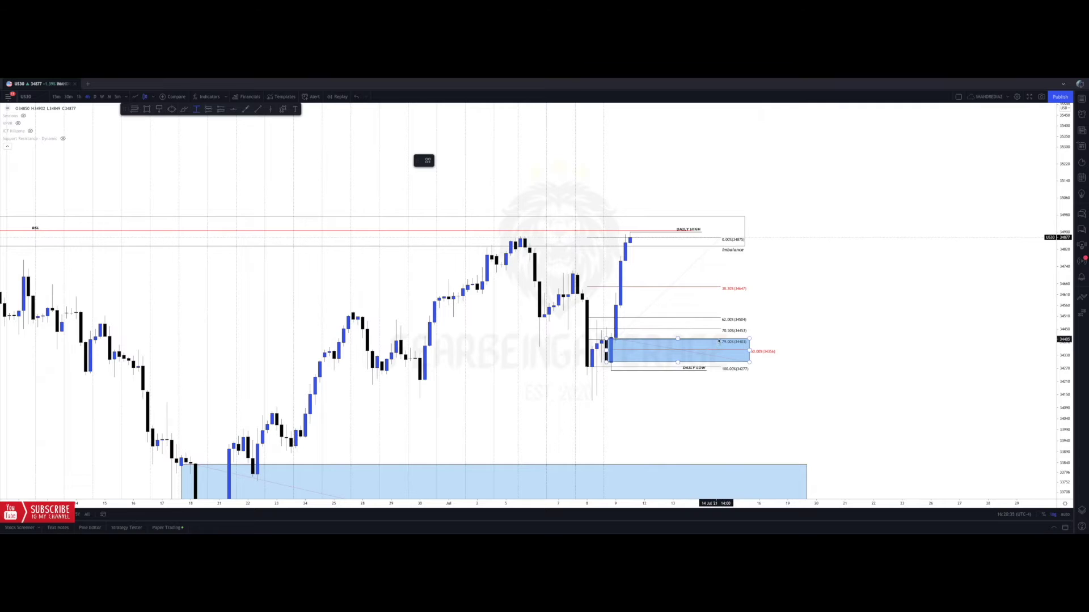
pyautogui.moveTo(719, 341)
pyautogui.mouseDown()
pyautogui.moveTo(693, 360)
pyautogui.moveTo(605, 374)
pyautogui.mouseUp()
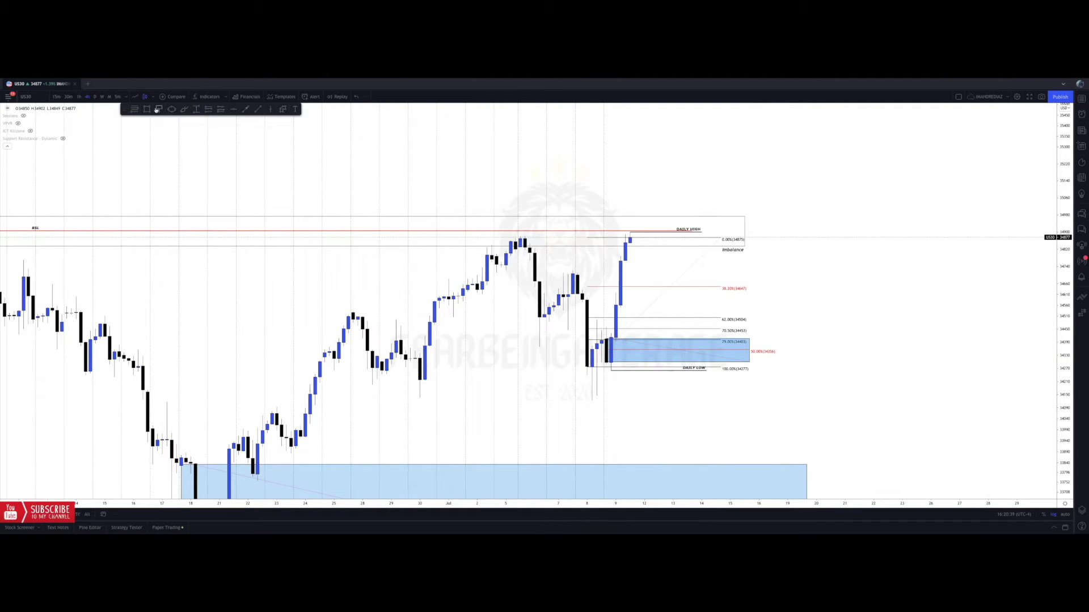
pyautogui.click(196, 110)
pyautogui.moveTo(744, 349); pyautogui.dragTo(742, 368)
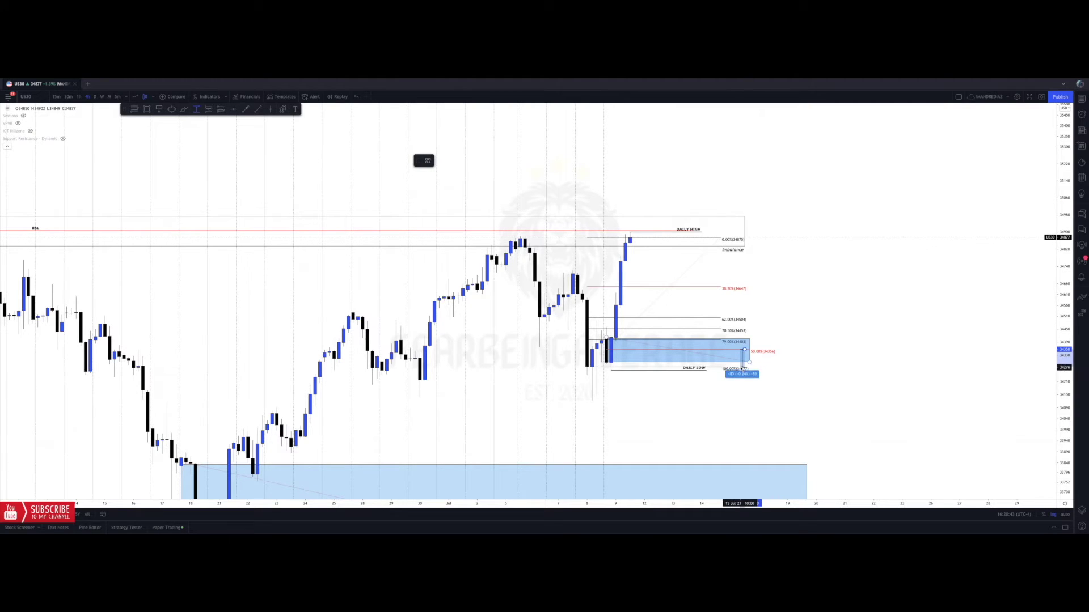
pyautogui.press('Escape')
# - Measure the price distance from the blue zone's 50% level up to the 0% retracement level
pyautogui.moveTo(777, 332)
pyautogui.mouseDown()
pyautogui.moveTo(788, 345)
pyautogui.moveTo(786, 326)
pyautogui.mouseUp()
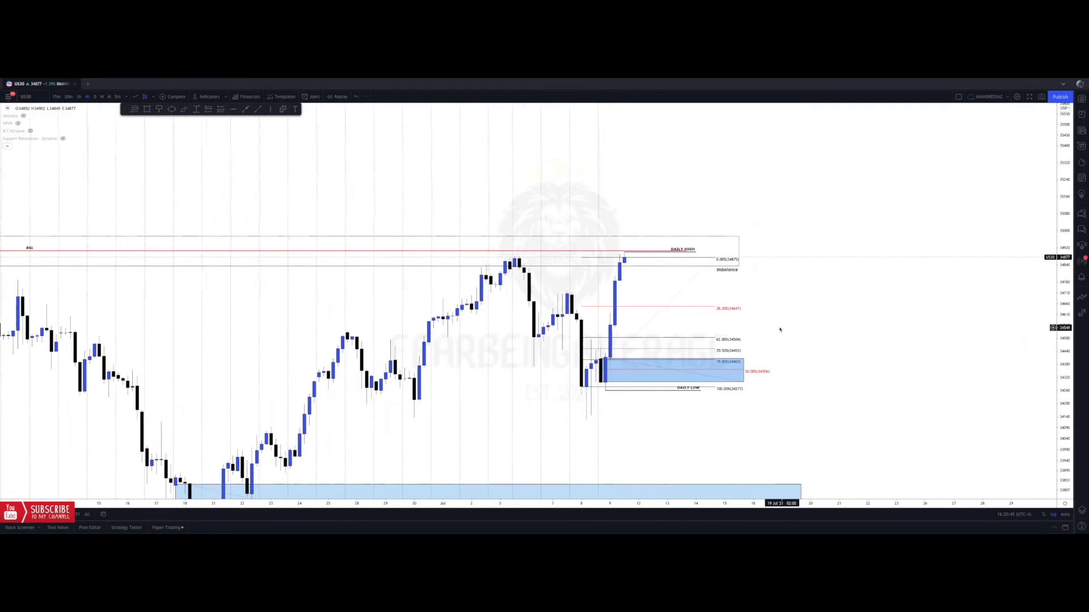
pyautogui.click(196, 110)
pyautogui.moveTo(734, 370); pyautogui.dragTo(704, 260)
pyautogui.press('Escape')
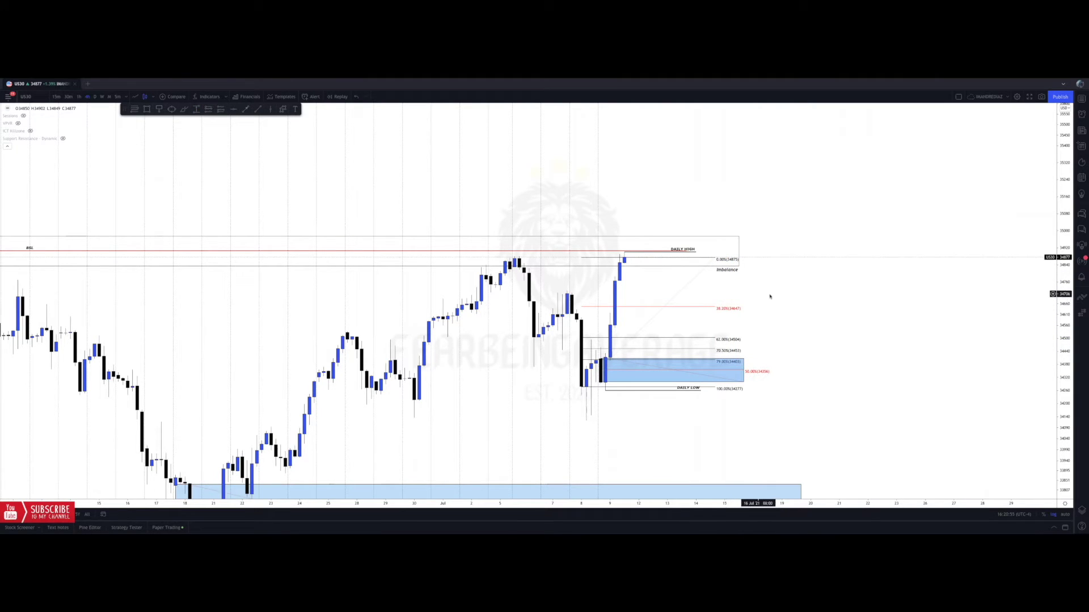
# - Place a price label beside the blue zone's 50% level, at about 34348
pyautogui.moveTo(783, 318); pyautogui.dragTo(750, 326)
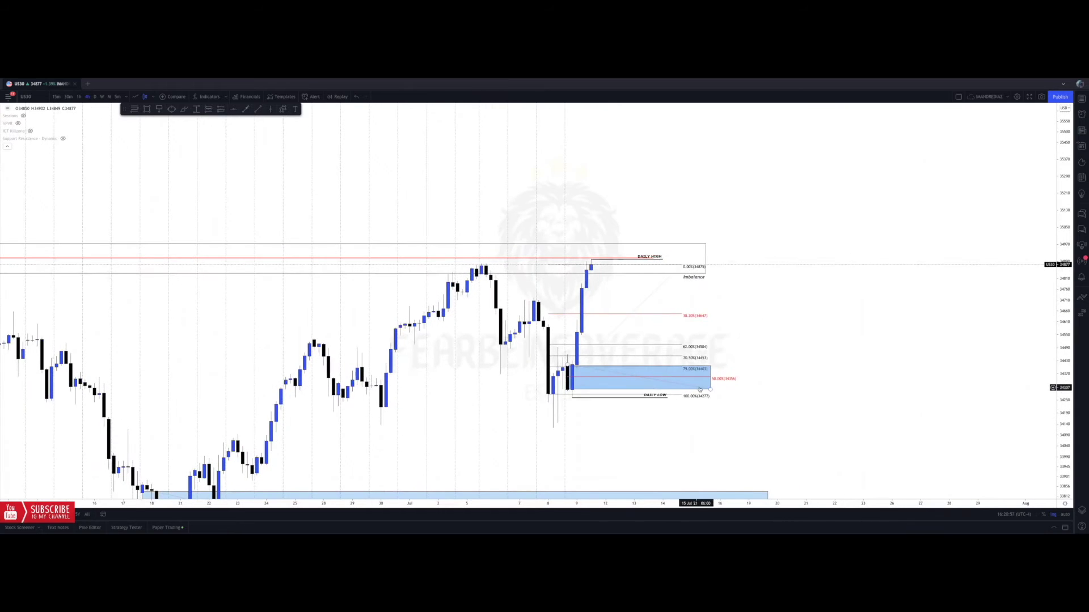
pyautogui.click(159, 110)
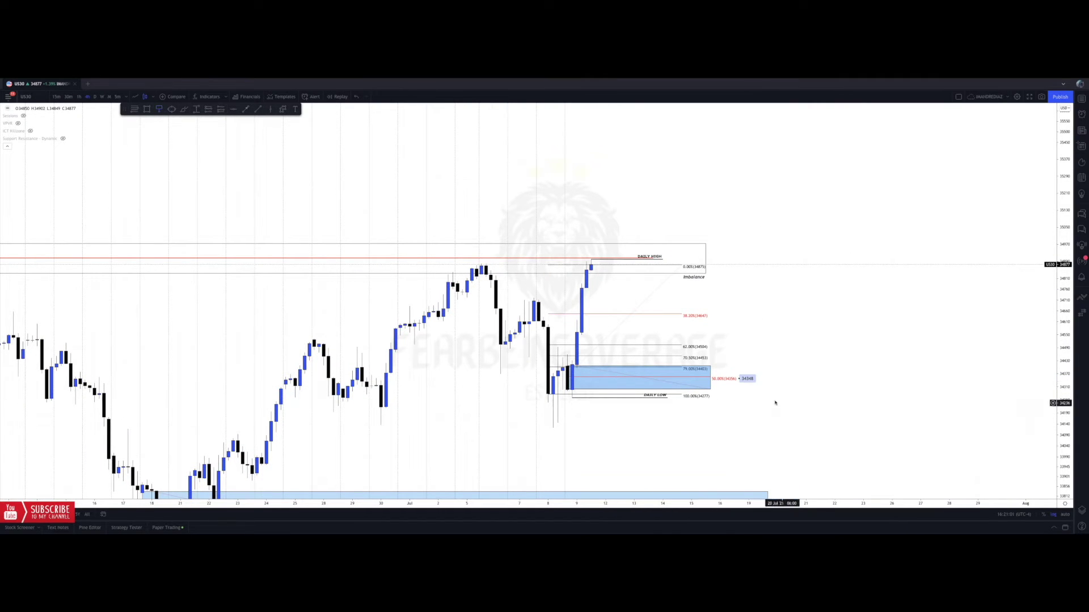
pyautogui.moveTo(739, 351); pyautogui.dragTo(777, 352)
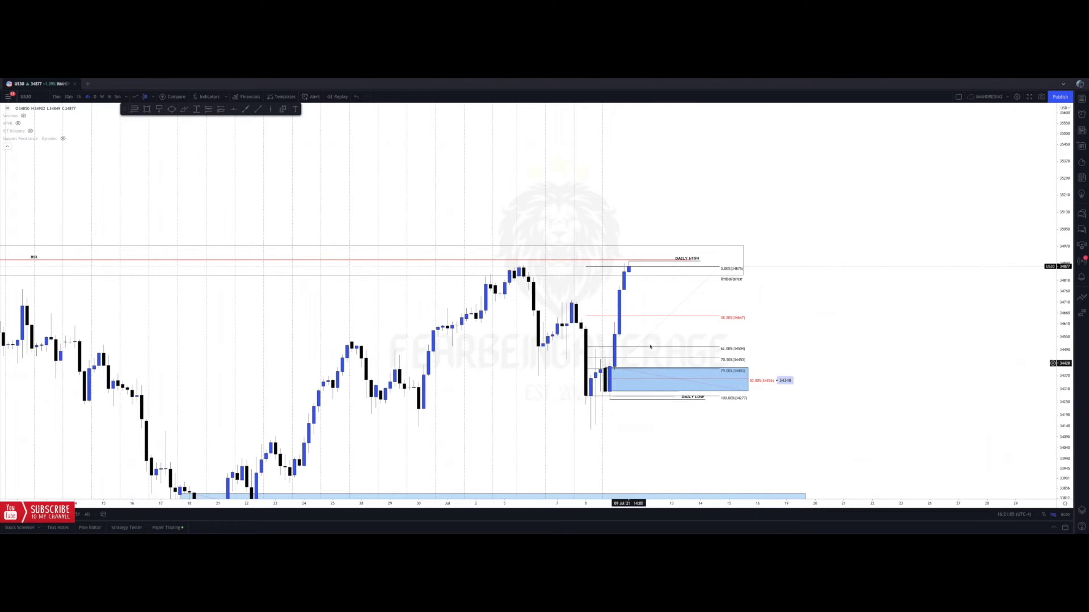
# - Draw a second blue rectangle over the 7 Jul swing-high candle, extending right to the lower zone's right edge
pyautogui.hscroll(1, 658, 305)
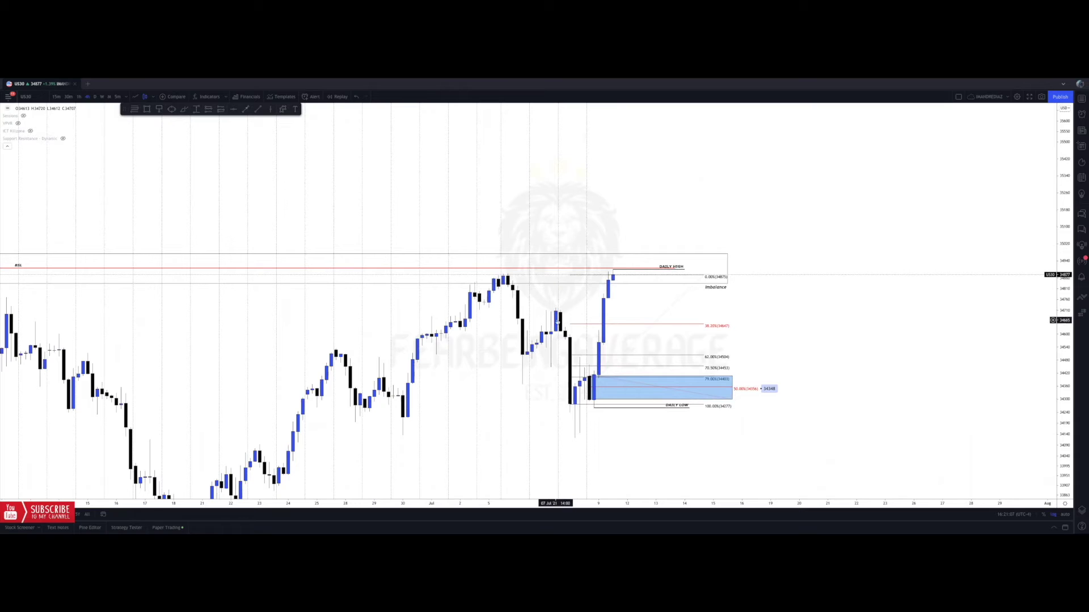
pyautogui.click(147, 109)
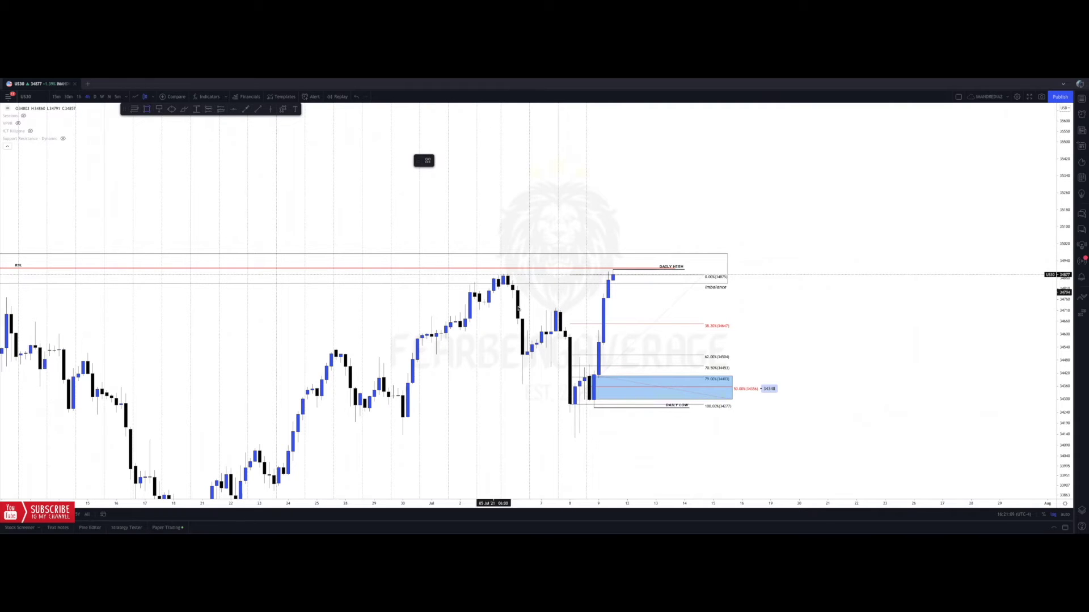
pyautogui.moveTo(556, 312)
pyautogui.mouseDown()
pyautogui.moveTo(584, 332)
pyautogui.moveTo(732, 332)
pyautogui.mouseUp()
pyautogui.click(781, 336)
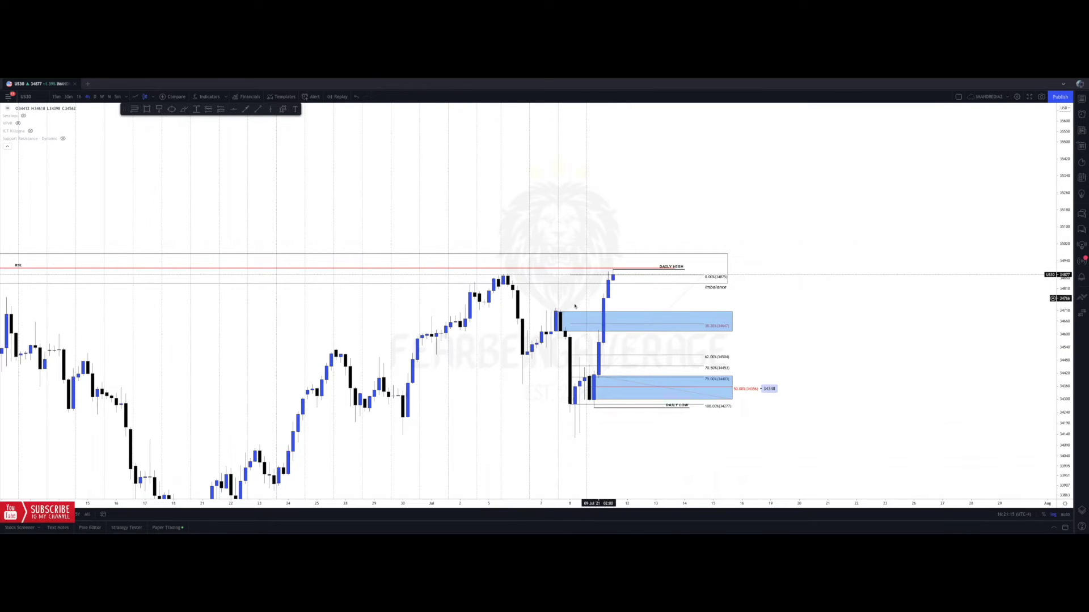
# - Start a bar replay from the early 9 Jul candle, try a Fibonacci retracement from the 7 Jul high to the 8 Jul low, and delete it
pyautogui.click(339, 96)
pyautogui.click(602, 333)
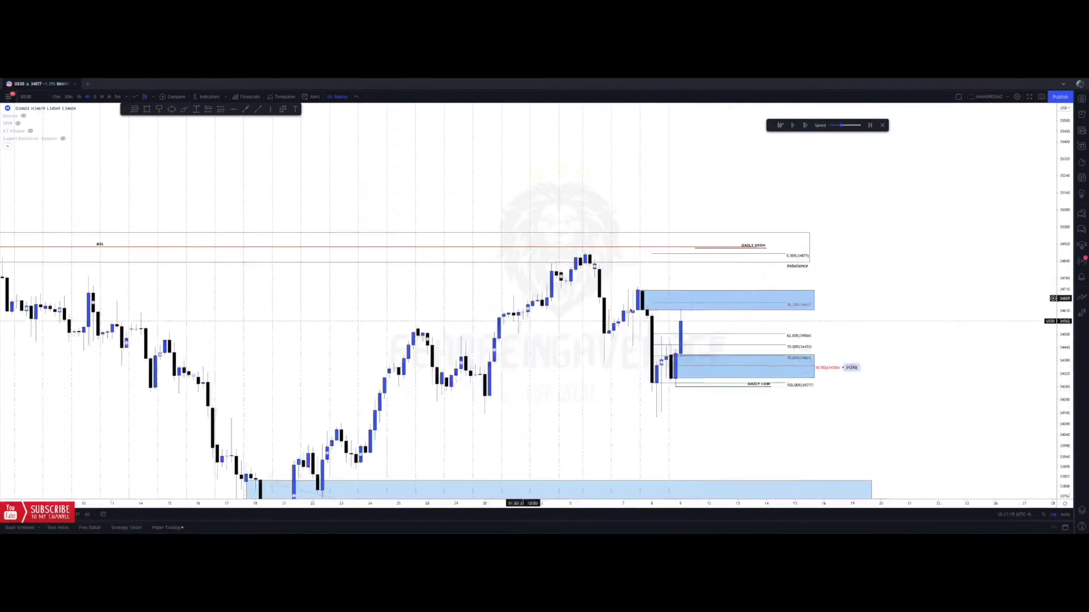
pyautogui.click(135, 109)
pyautogui.click(638, 291)
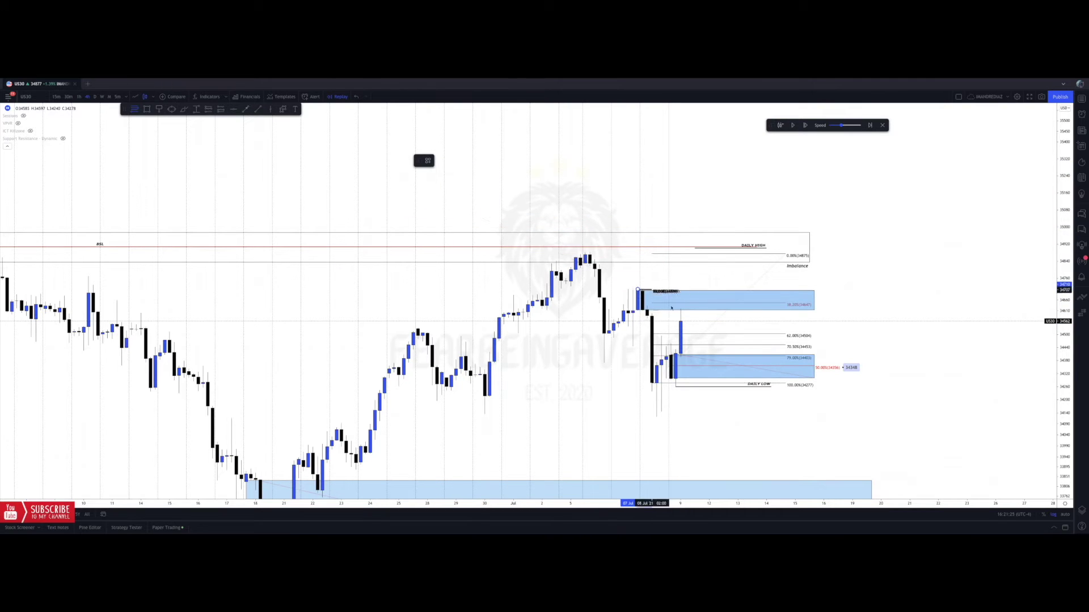
pyautogui.click(761, 384)
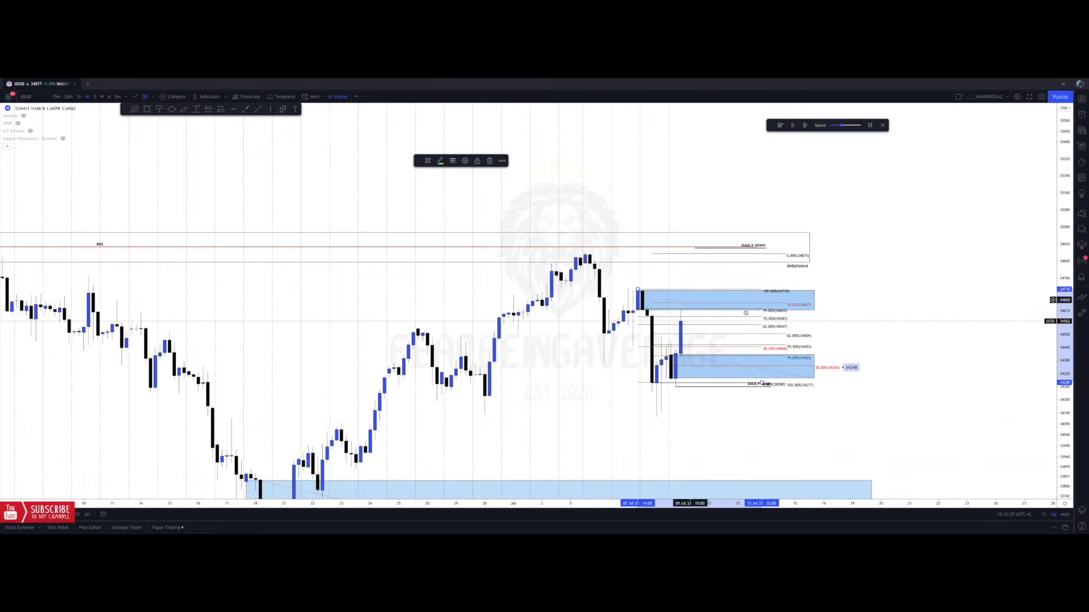
pyautogui.press('Delete')
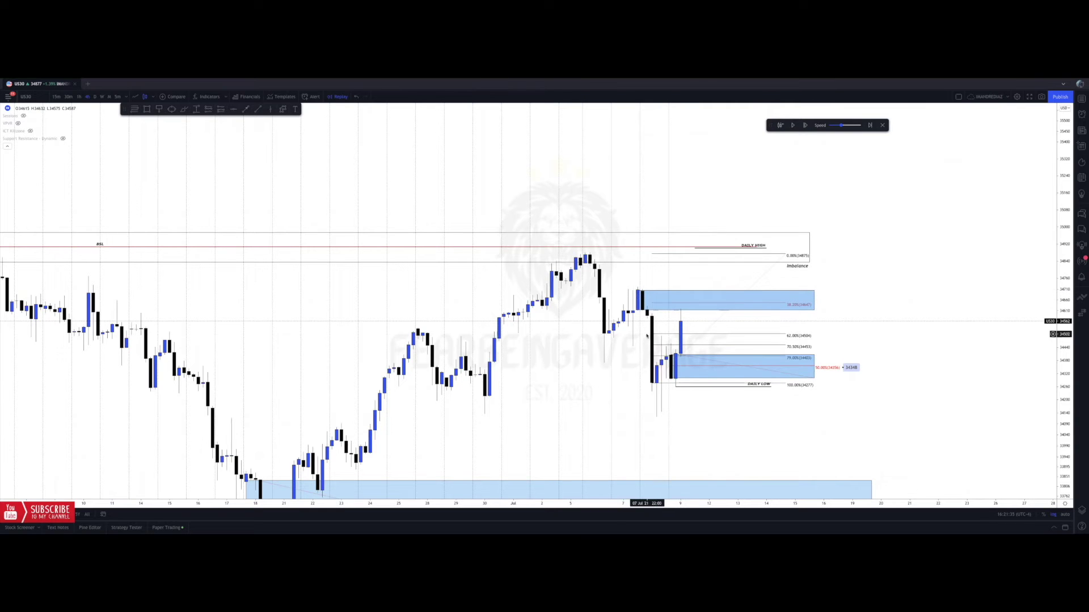
# - Mark the swing low just before the 7 Jul high with a short horizontal line, and delete the line
pyautogui.click(258, 109)
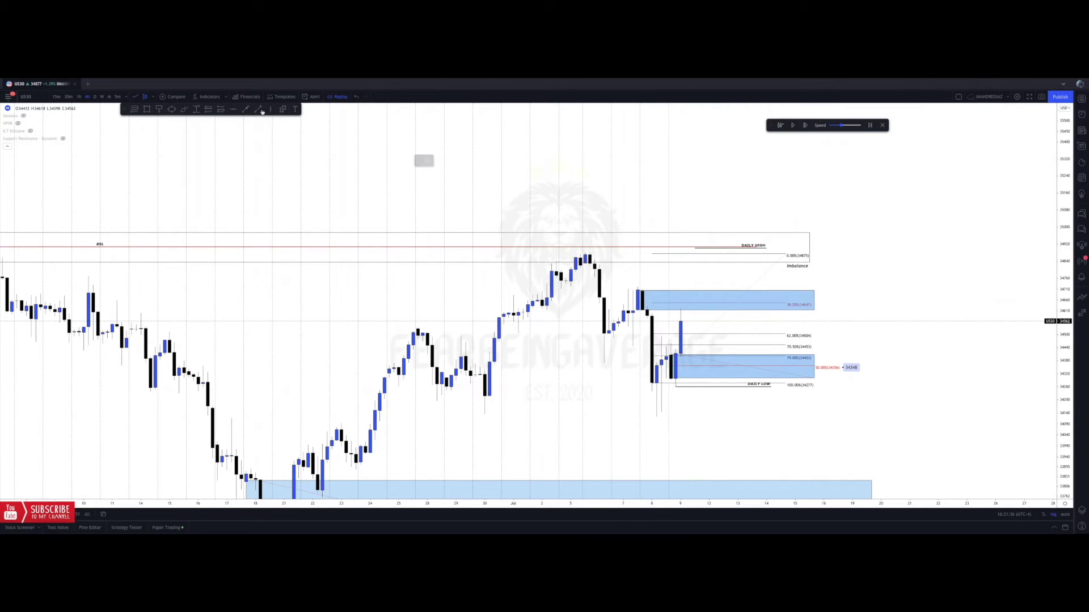
pyautogui.click(605, 363)
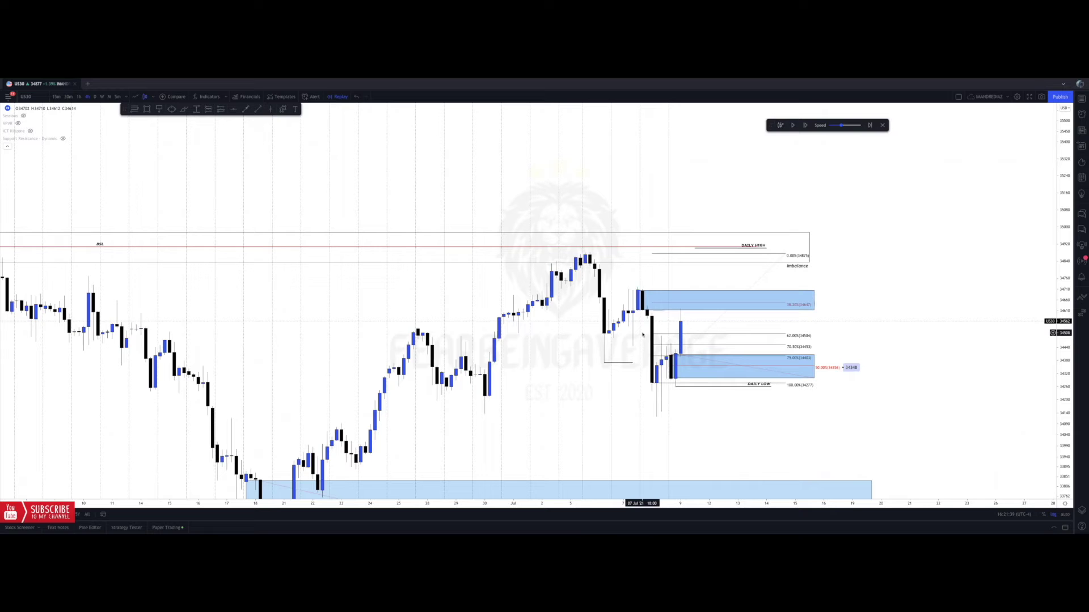
pyautogui.click(623, 364)
pyautogui.press('Delete')
# - Advance the replay towards the latest candles and exit replay mode
pyautogui.scroll(1, 676, 296)
pyautogui.moveTo(672, 278); pyautogui.dragTo(664, 279)
pyautogui.click(805, 125)
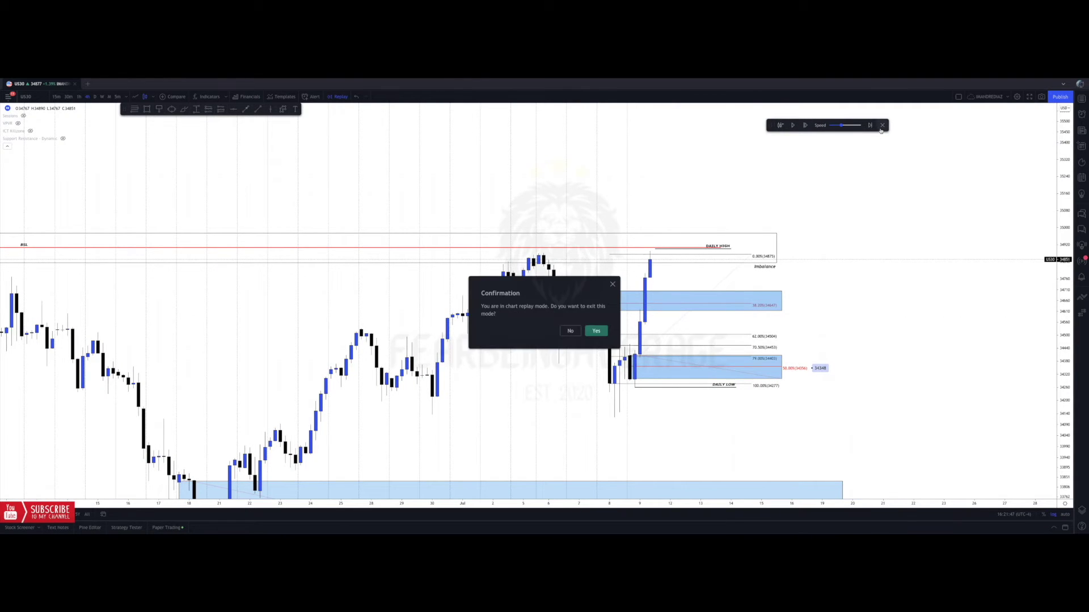
pyautogui.click(598, 329)
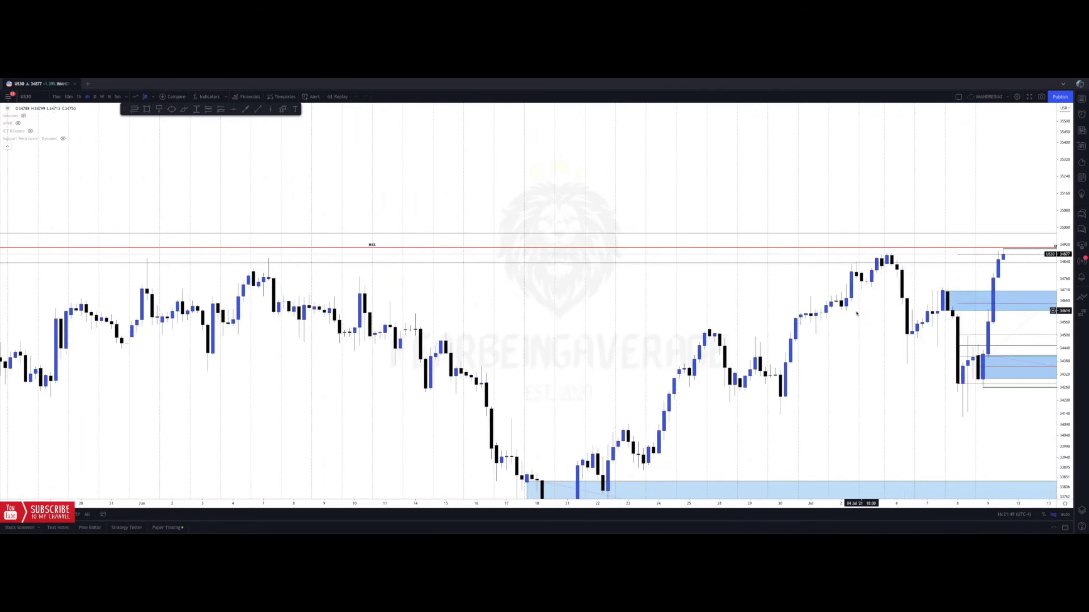
# - Circle the 8 Jul low and the latest candle at the daily high with small yellow ellipses
pyautogui.click(170, 109)
pyautogui.click(597, 382)
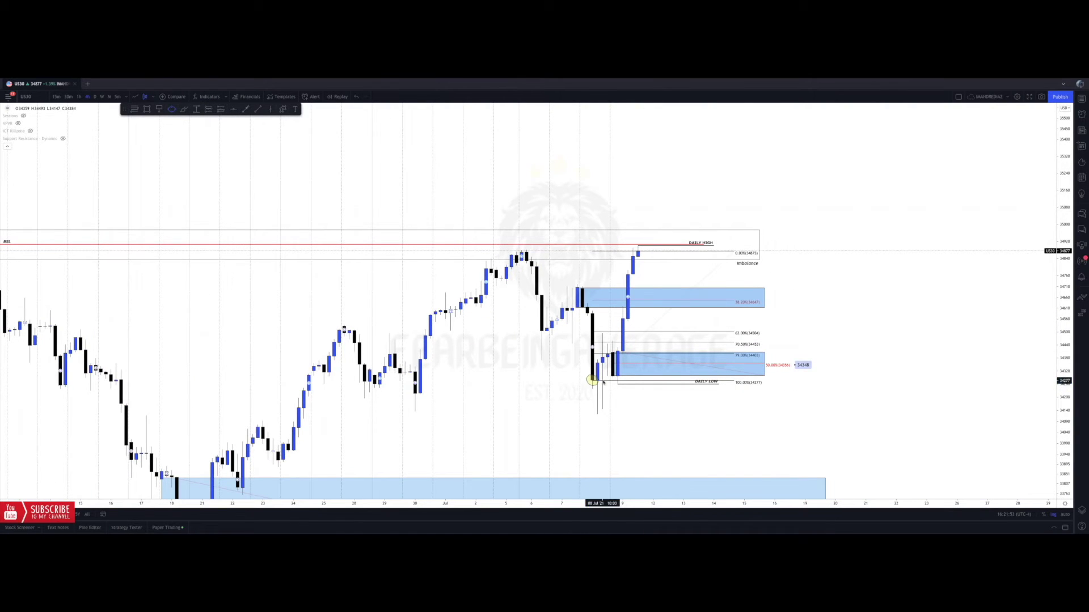
pyautogui.click(594, 381)
pyautogui.moveTo(597, 382); pyautogui.dragTo(604, 386)
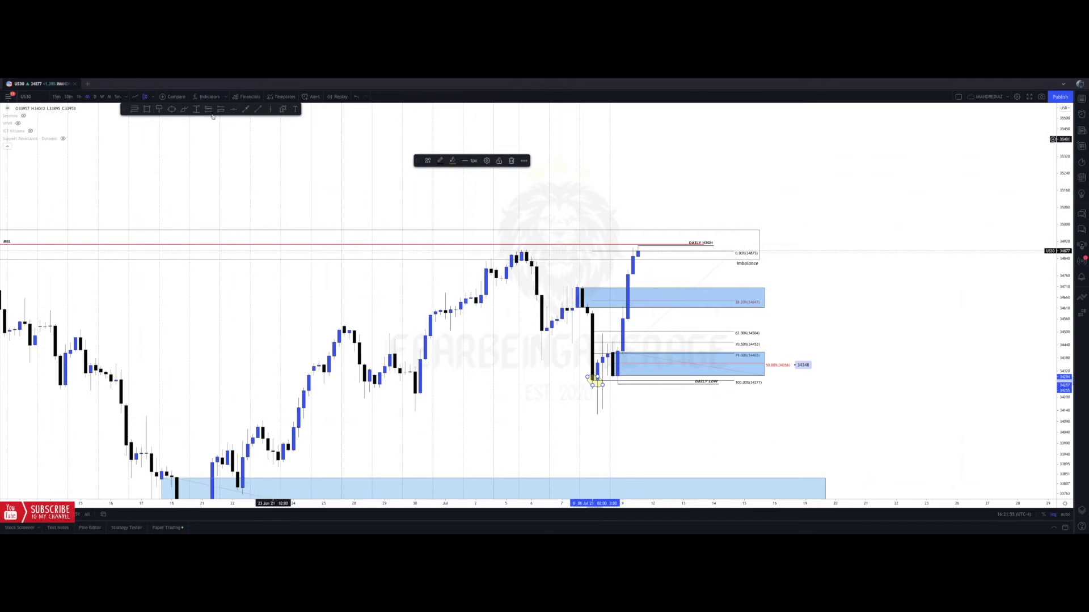
pyautogui.click(645, 253)
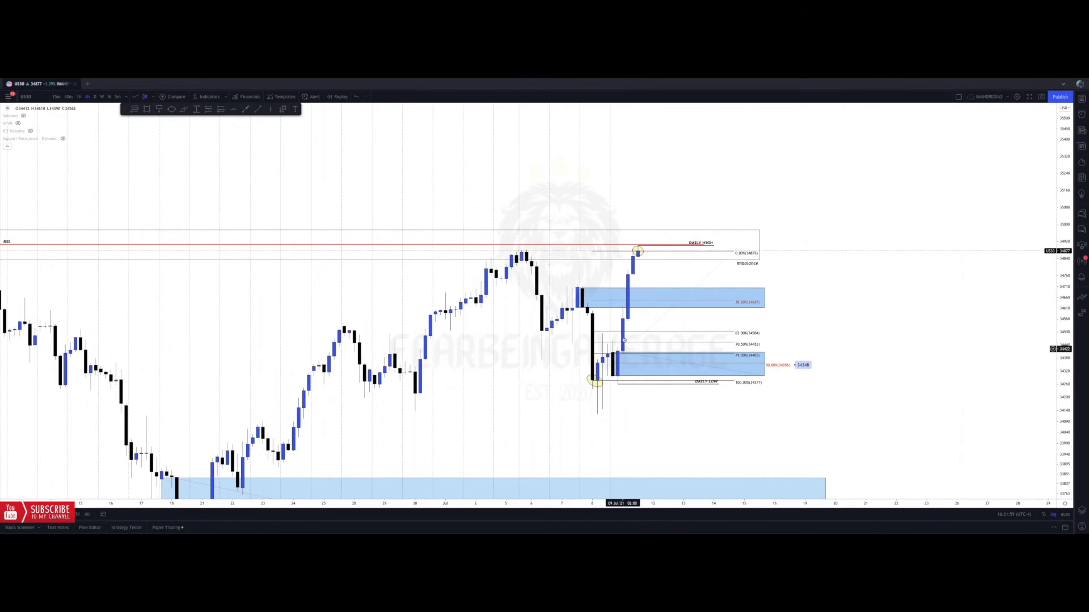
pyautogui.moveTo(606, 324); pyautogui.dragTo(597, 326)
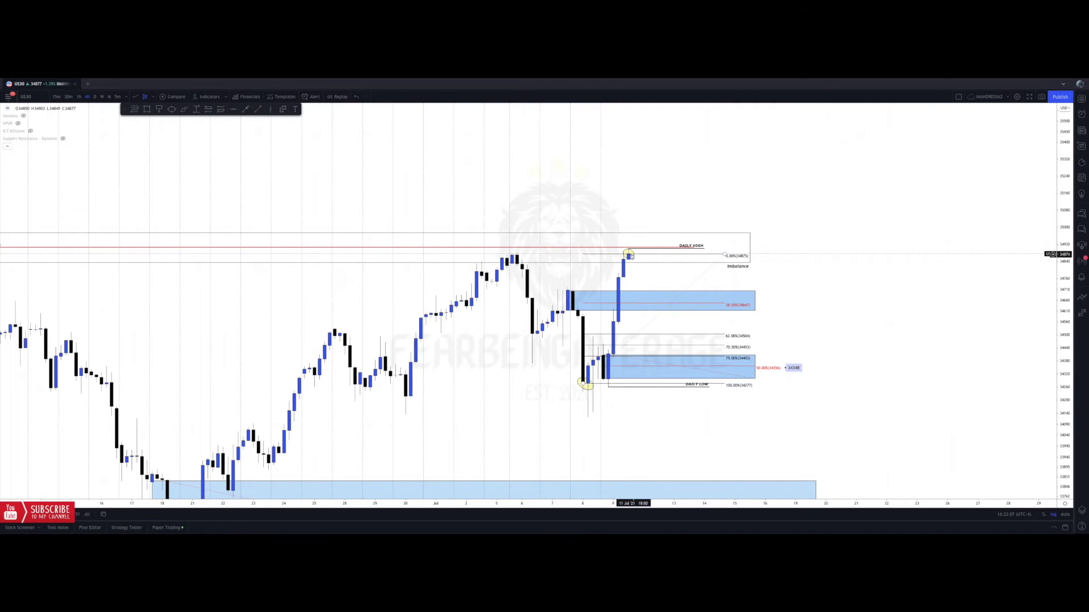
# - Draw a zigzag path from the latest candle down into the upper blue zone and back up above the daily high
pyautogui.click(283, 109)
pyautogui.click(632, 253)
pyautogui.click(649, 275)
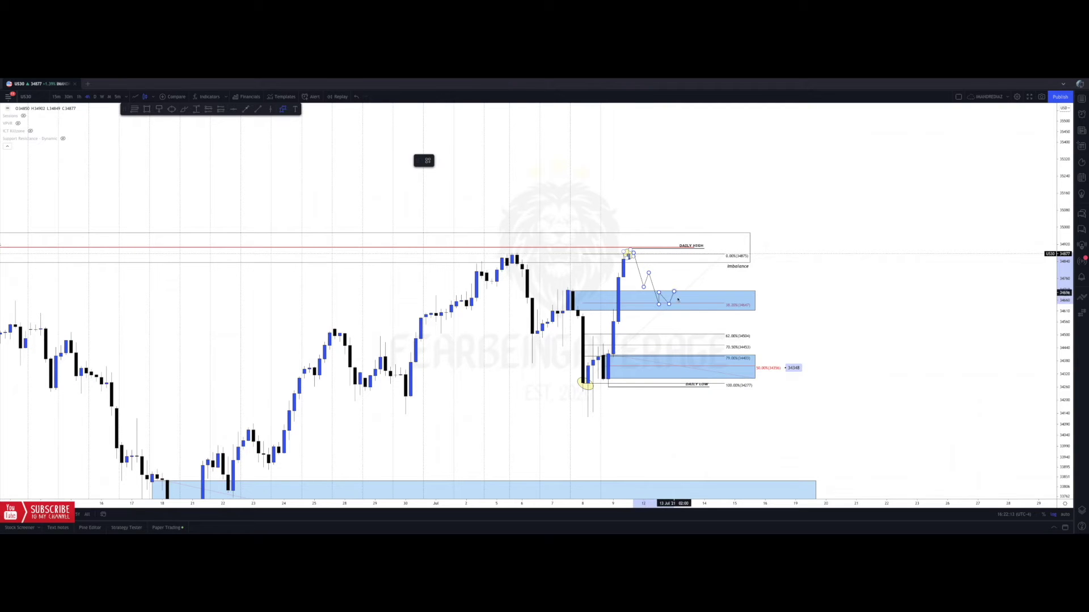
pyautogui.doubleClick(693, 241)
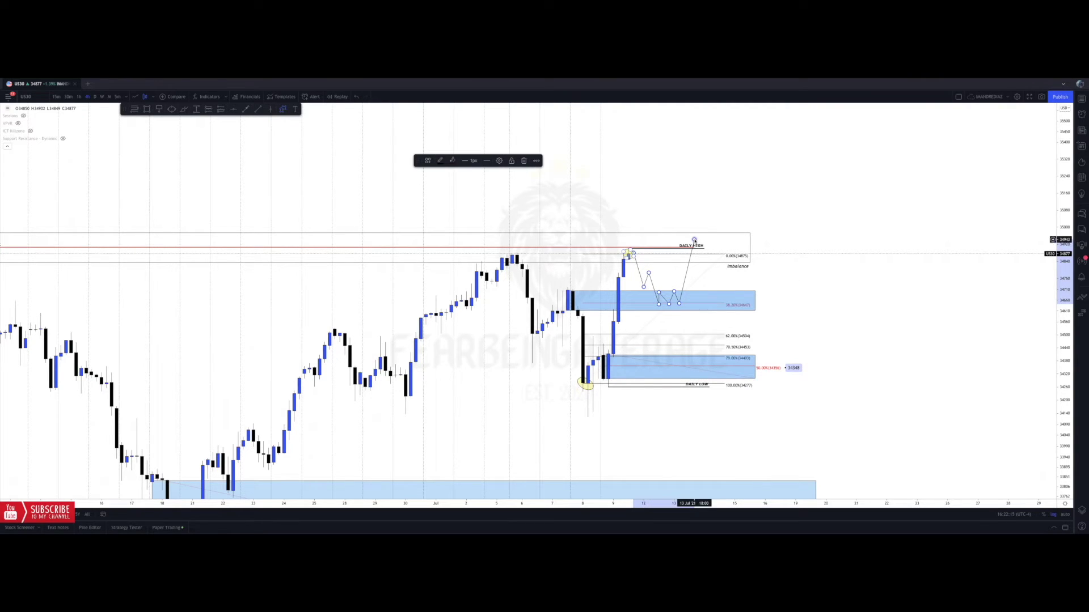
pyautogui.moveTo(716, 277); pyautogui.dragTo(706, 278)
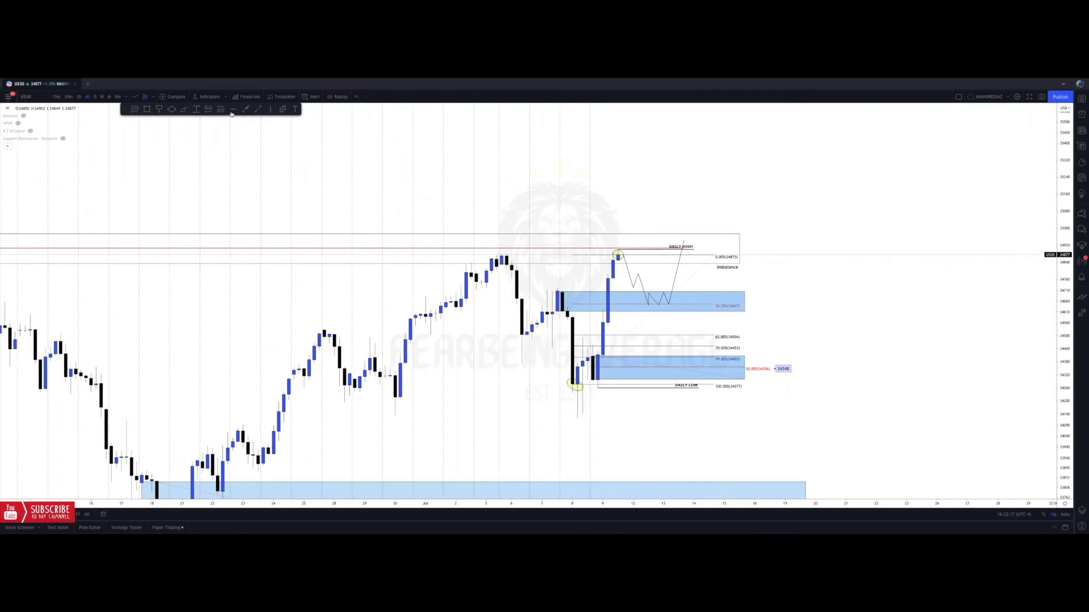
# - Place a price label at about 34669 beside the upper blue zone
pyautogui.click(160, 111)
pyautogui.click(749, 299)
pyautogui.click(759, 311)
pyautogui.moveTo(759, 323); pyautogui.dragTo(787, 304)
pyautogui.moveTo(279, 161); pyautogui.dragTo(253, 162)
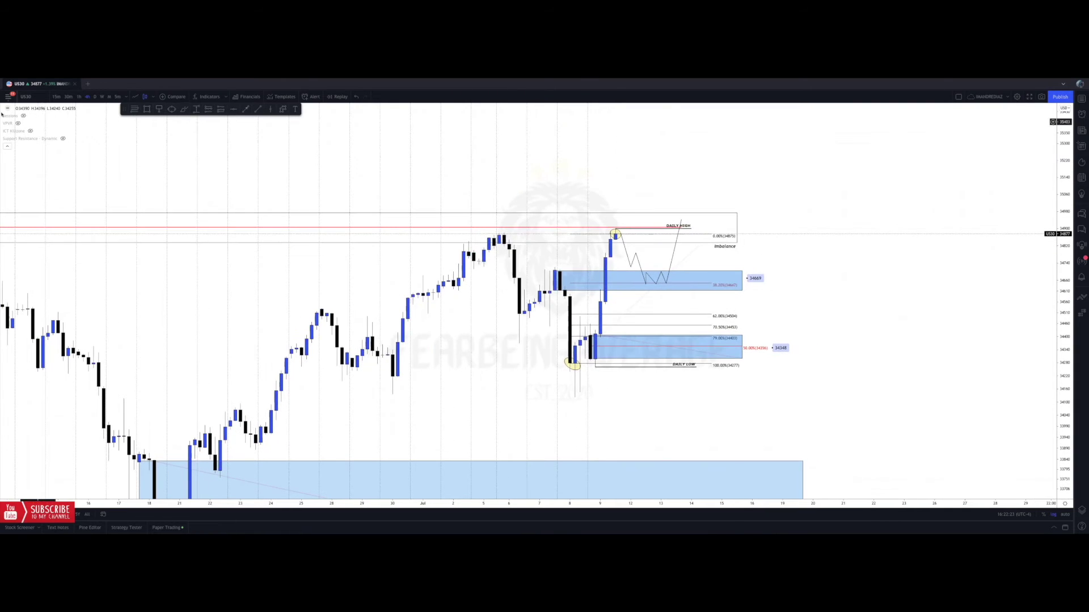
# - Turn on the Drawings panel in the chart layout options
pyautogui.click(7, 96)
pyautogui.click(99, 275)
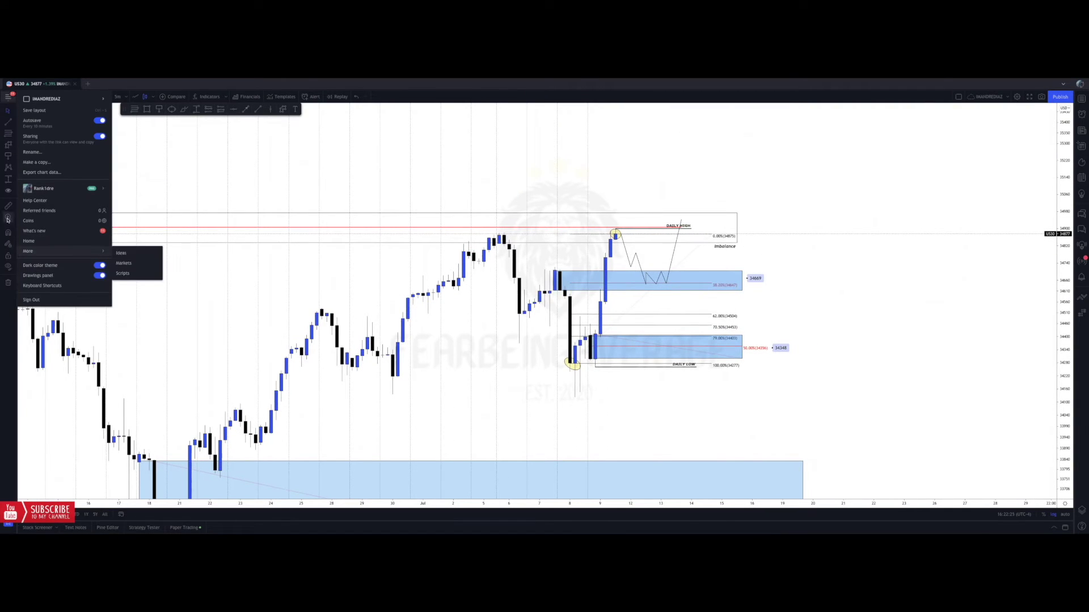
# - Place an eye icon inside each of the two blue zones, the lower one and the upper one
pyautogui.click(8, 193)
pyautogui.click(667, 347)
pyautogui.click(767, 390)
pyautogui.click(8, 196)
pyautogui.click(670, 284)
pyautogui.click(847, 273)
pyautogui.moveTo(832, 280); pyautogui.dragTo(826, 288)
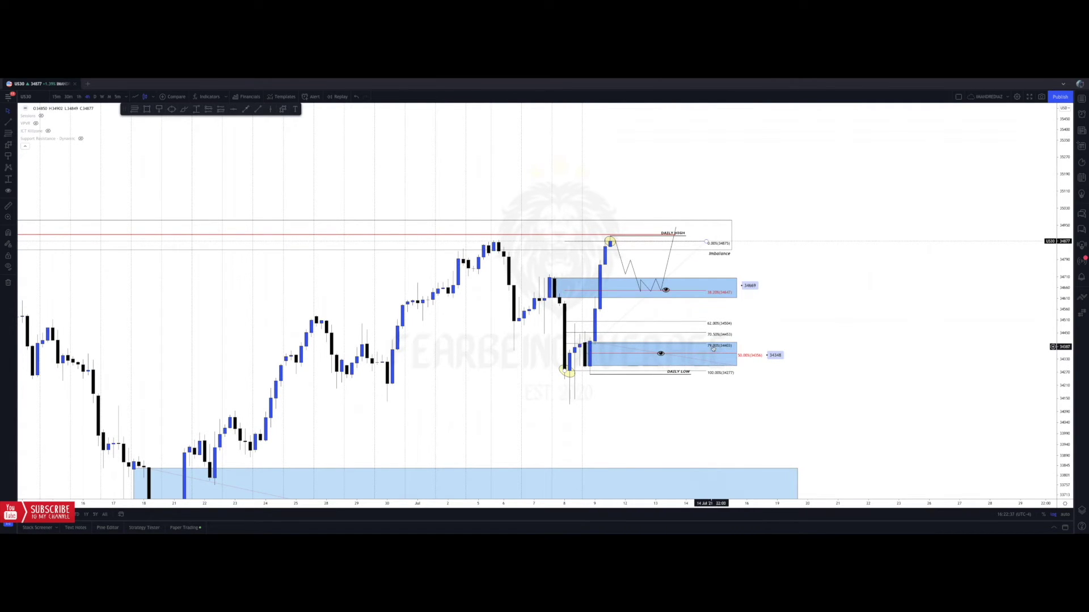
# - Extend the DAILY LOW and DAILY HIGH lines forward in time to about 19 Jul
pyautogui.keyDown('shift'); pyautogui.click(691, 379); pyautogui.keyUp('shift')
pyautogui.moveTo(692, 377); pyautogui.dragTo(784, 377)
pyautogui.click(710, 377)
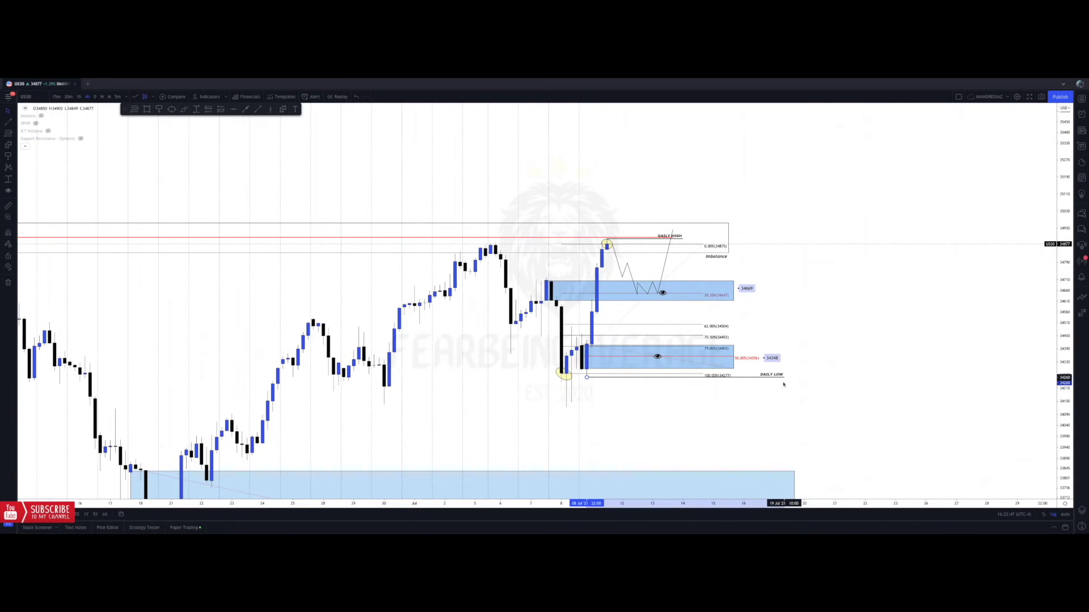
pyautogui.click(682, 238)
pyautogui.moveTo(683, 238); pyautogui.dragTo(778, 239)
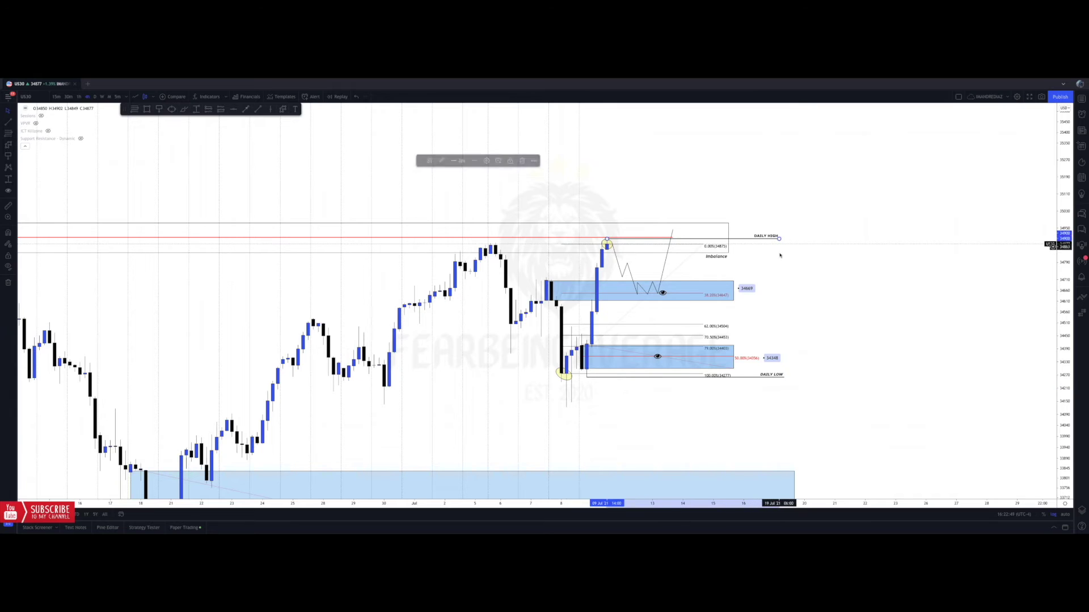
pyautogui.click(785, 281)
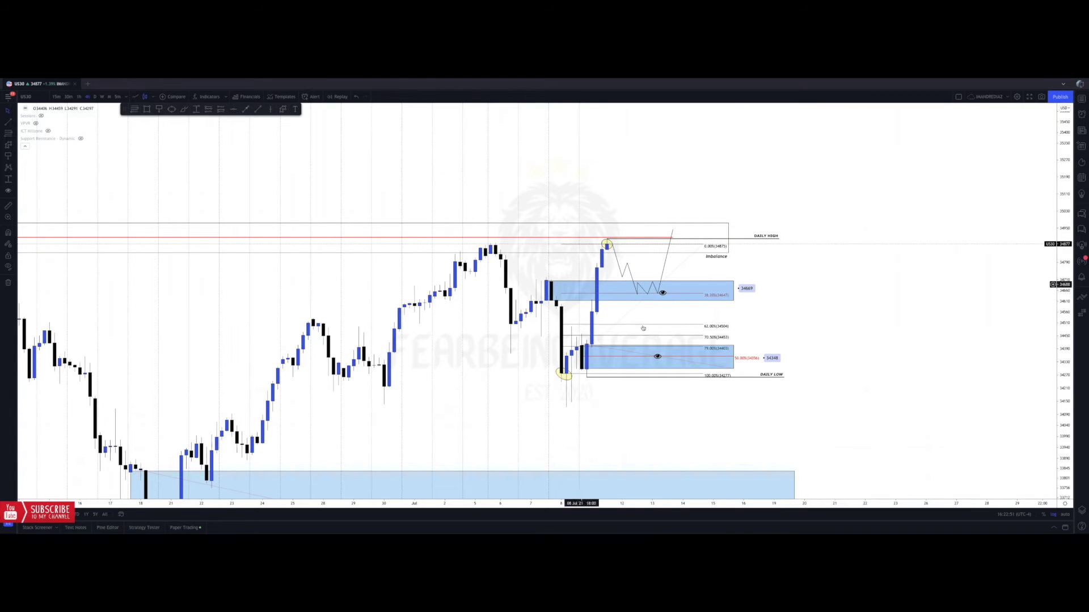
# - Examine the marked levels on the daily chart, and return to an enlarged 4-hour view of the blue zones
pyautogui.click(95, 97)
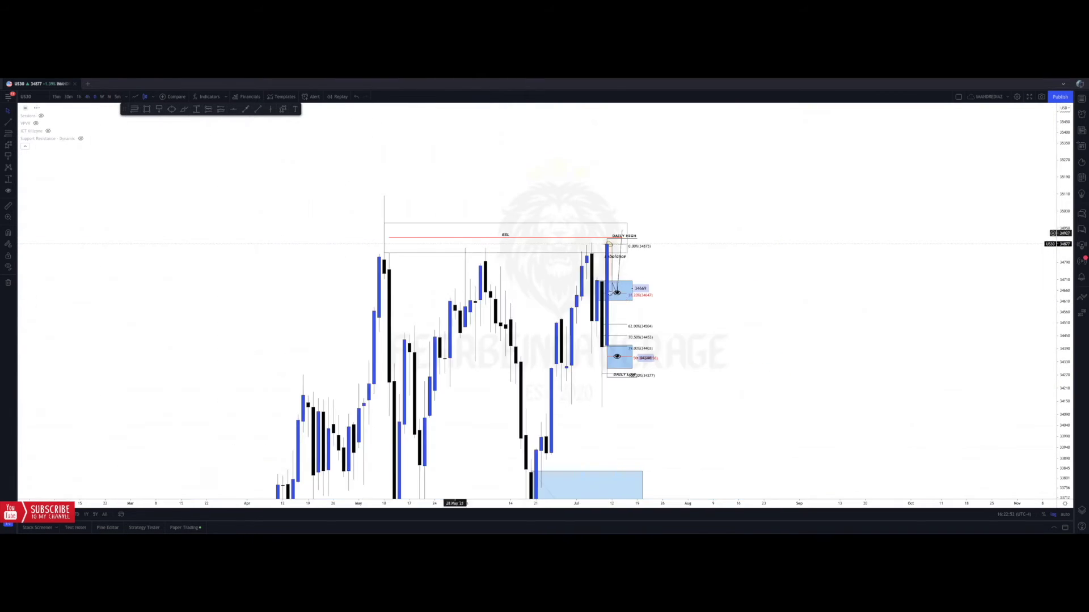
pyautogui.scroll(5, 614, 296)
pyautogui.moveTo(435, 333); pyautogui.dragTo(629, 315)
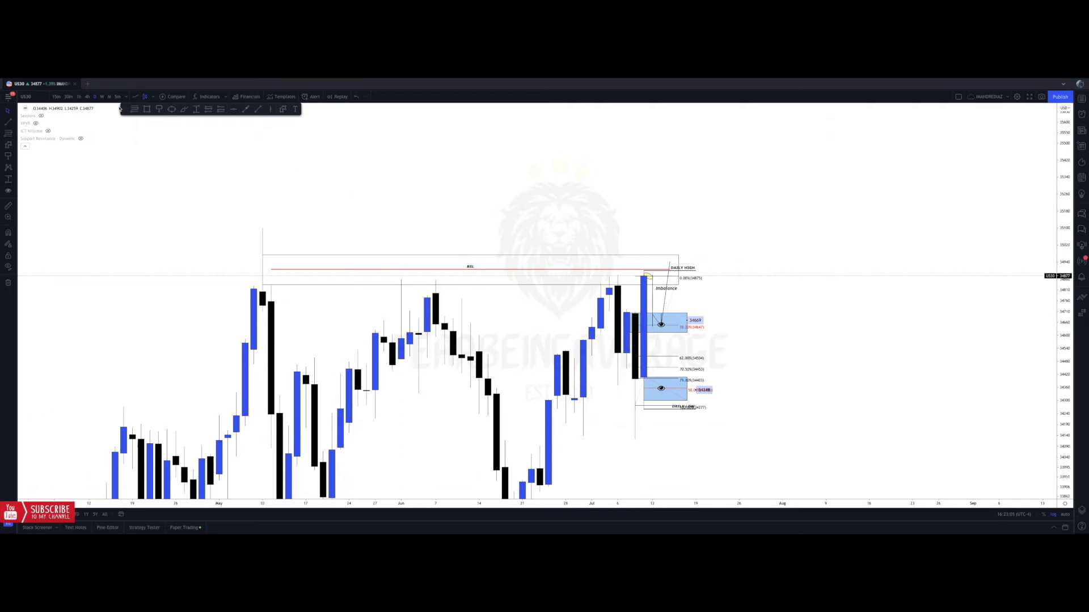
pyautogui.click(88, 99)
pyautogui.scroll(-5, 706, 318)
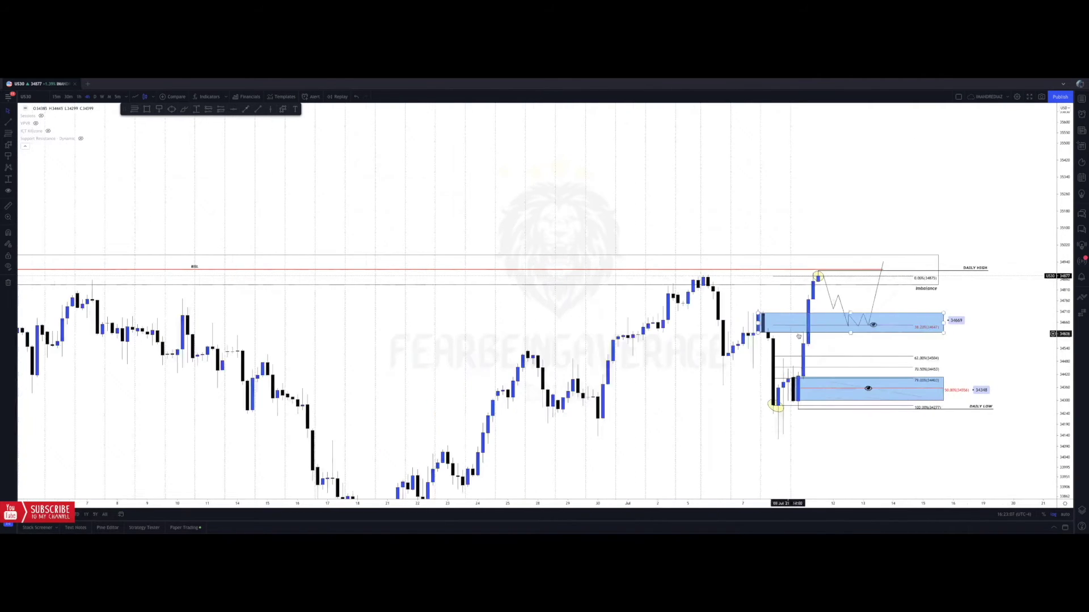
pyautogui.moveTo(1025, 338); pyautogui.dragTo(900, 351)
pyautogui.moveTo(1064, 341); pyautogui.dragTo(1064, 218)
pyautogui.scroll(1, 919, 335)
pyautogui.moveTo(915, 340)
pyautogui.mouseDown()
pyautogui.moveTo(908, 264)
pyautogui.moveTo(892, 298)
pyautogui.mouseUp()
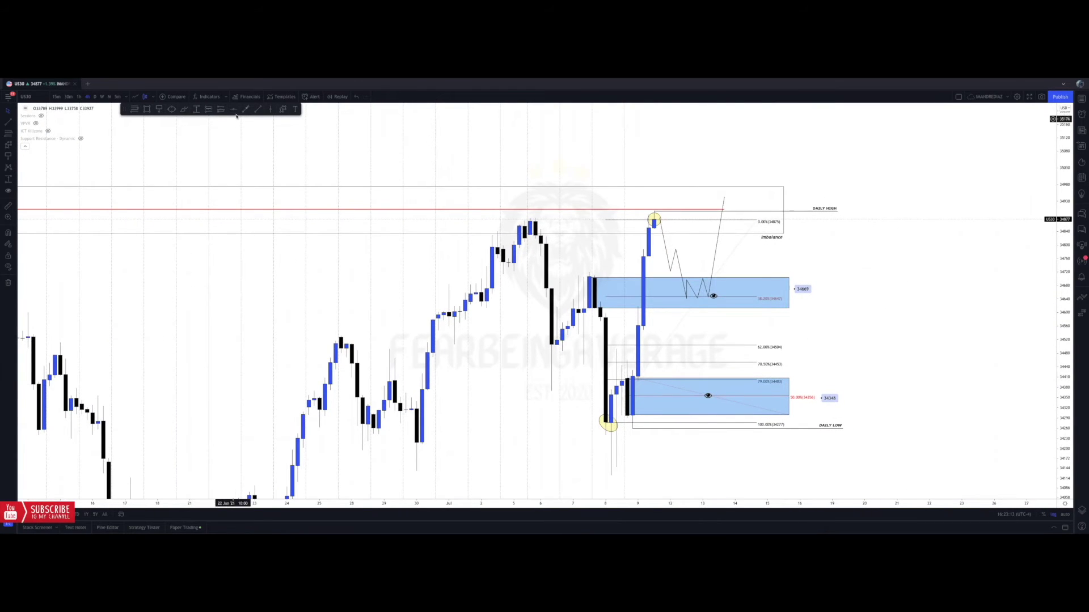
# - Try a path from the latest candle, zigzagging through the upper blue zone and dropping to the lower zone's top, and delete it
pyautogui.click(283, 109)
pyautogui.click(654, 219)
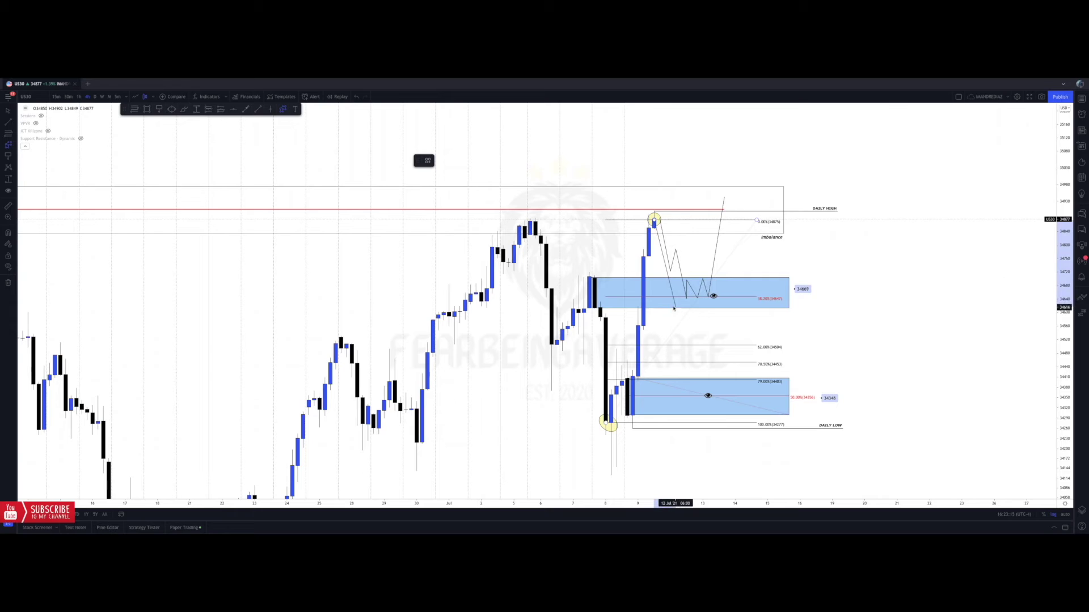
pyautogui.click(686, 288)
pyautogui.click(691, 307)
pyautogui.click(724, 290)
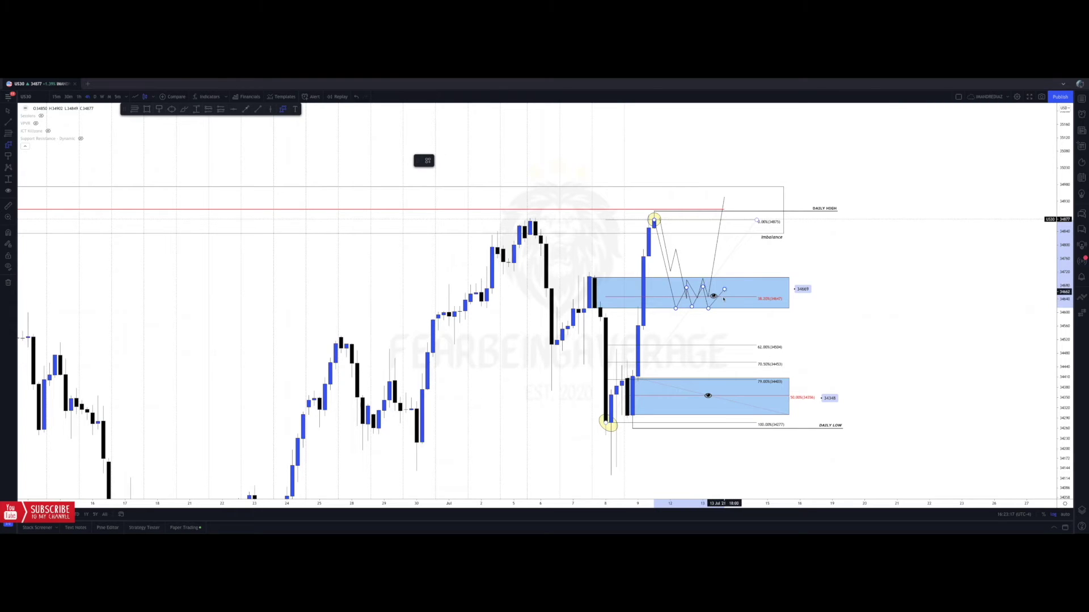
pyautogui.click(725, 311)
pyautogui.click(740, 279)
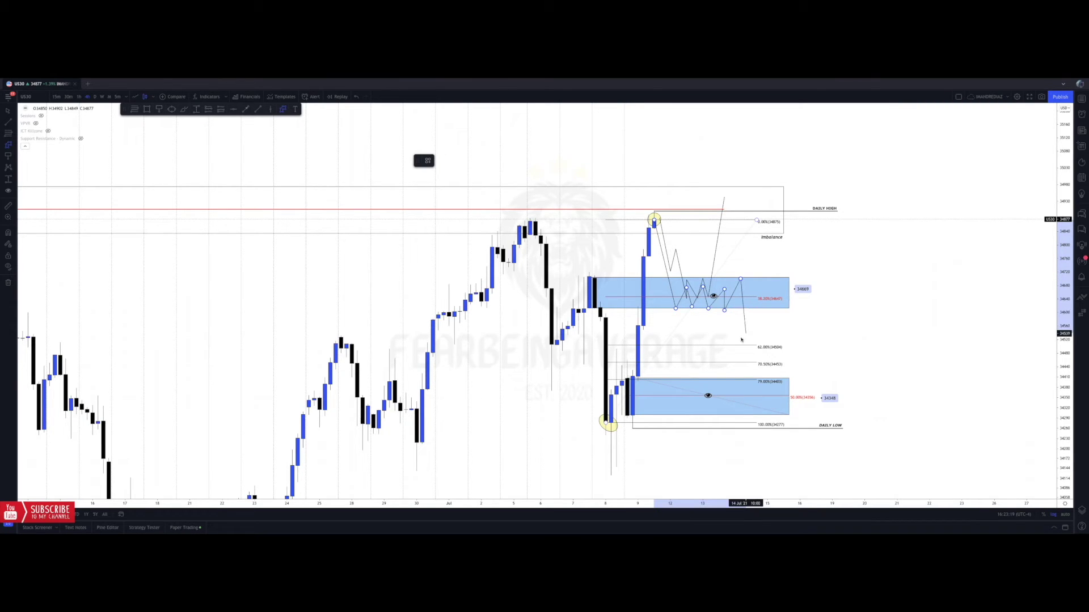
pyautogui.doubleClick(757, 380)
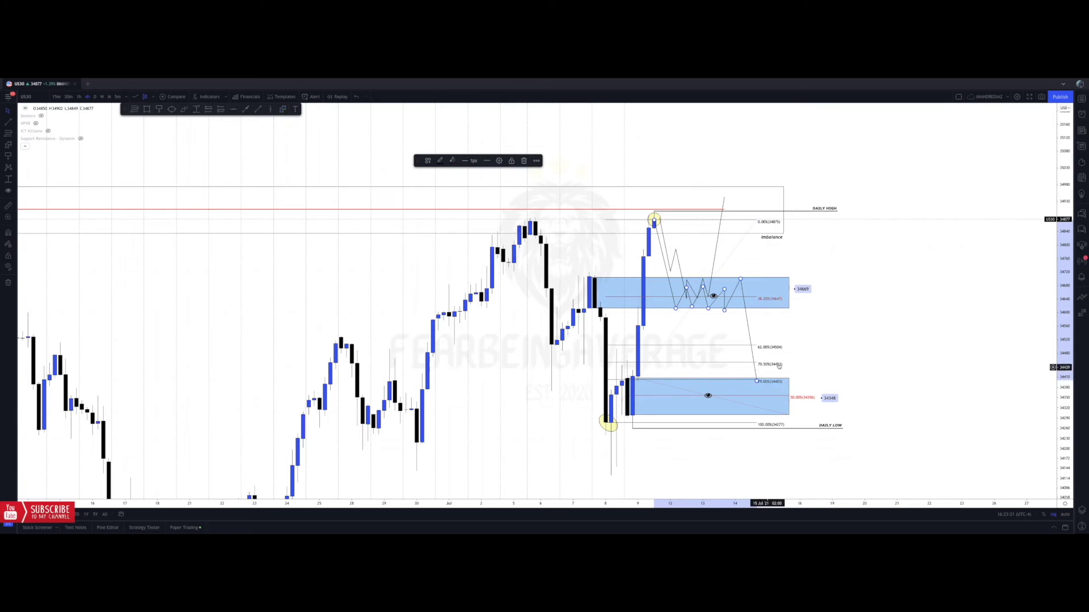
pyautogui.click(778, 367)
pyautogui.click(762, 378)
pyautogui.press('Delete')
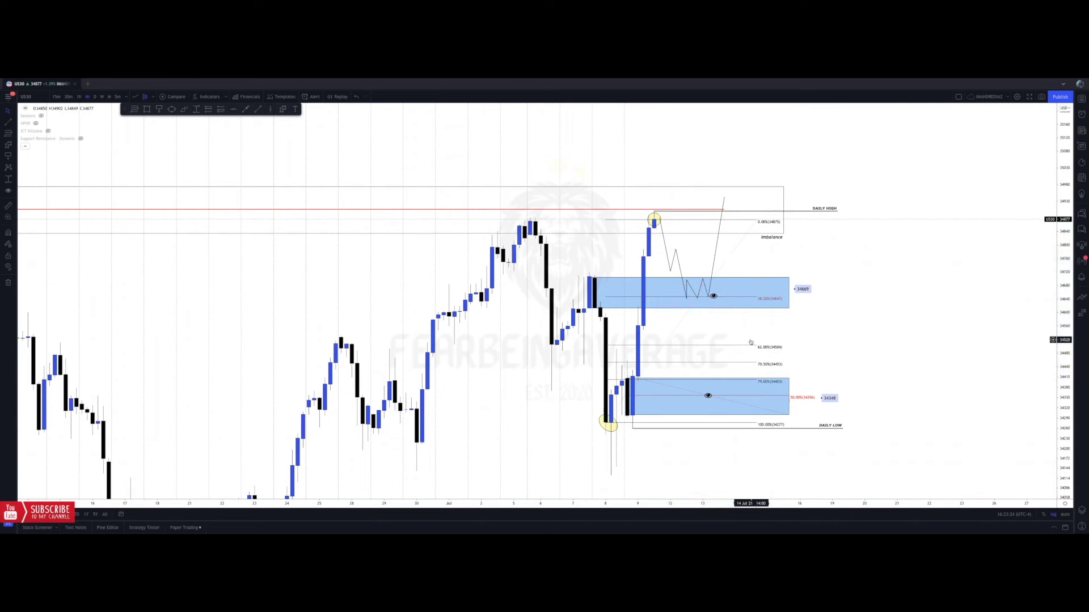
# - Delete the original zigzag path that dips into the upper blue zone and rises above the daily high
pyautogui.click(713, 274)
pyautogui.press('Delete')
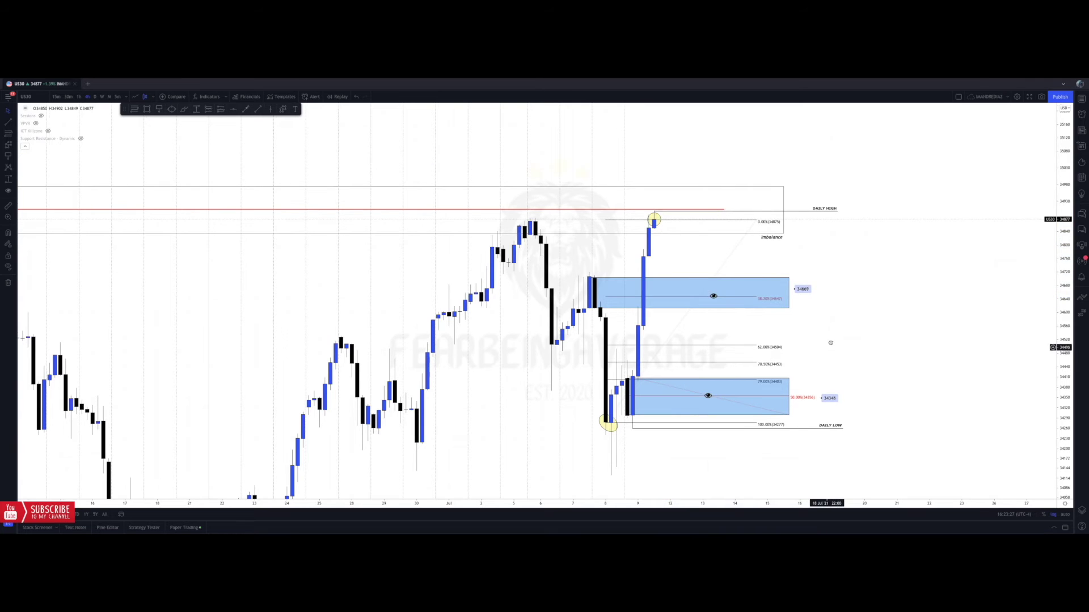
# - Examine the 4-hour price action around the daily high, the daily low and the two blue zones
pyautogui.moveTo(828, 348); pyautogui.dragTo(845, 353)
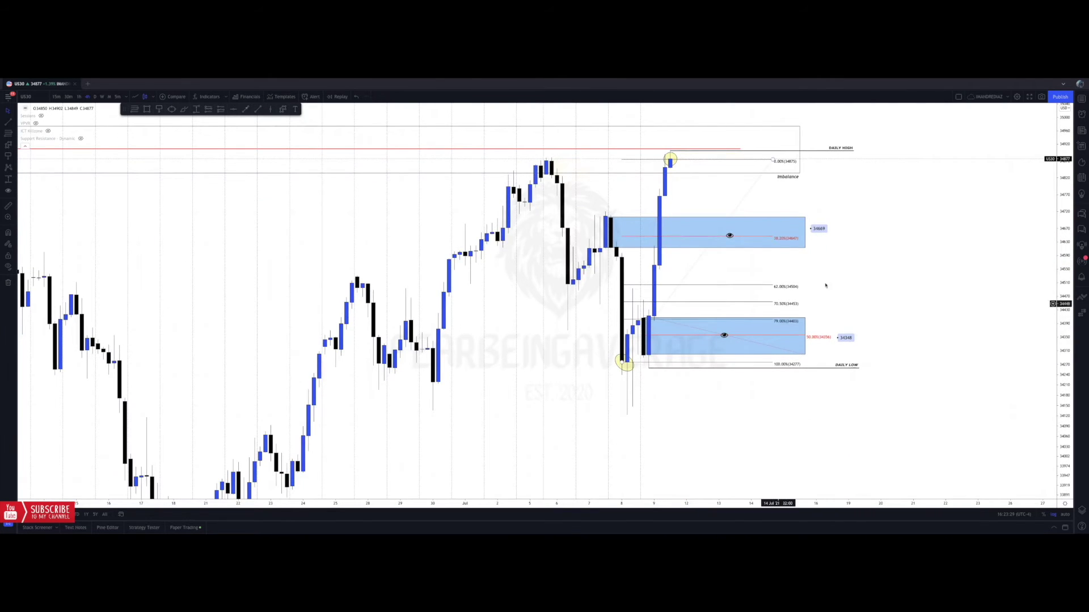
pyautogui.scroll(-3, 1024, 311)
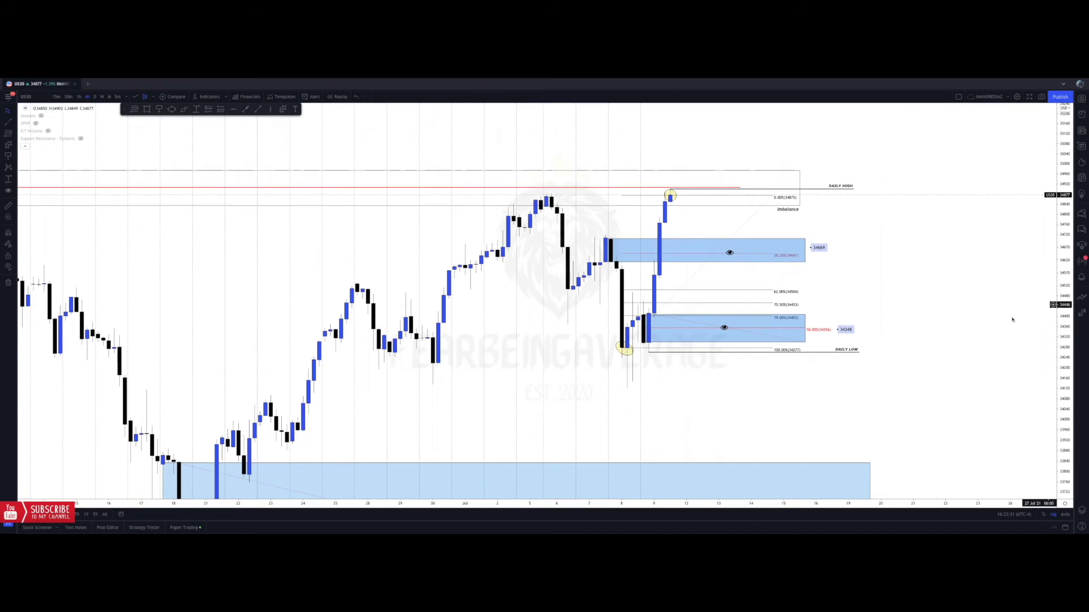
pyautogui.scroll(3, 763, 396)
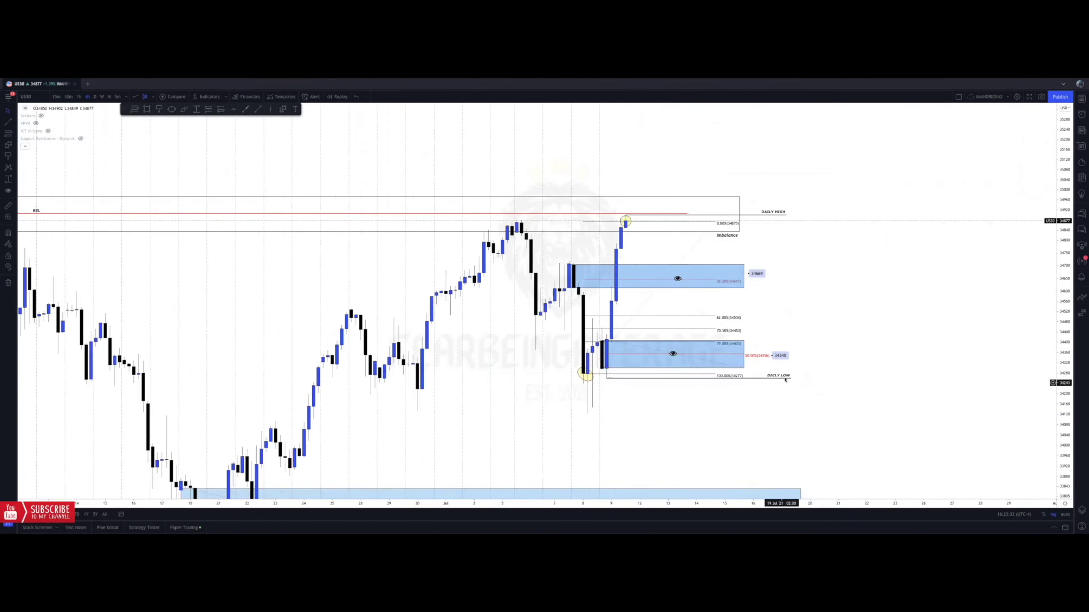
pyautogui.moveTo(826, 318); pyautogui.dragTo(830, 374)
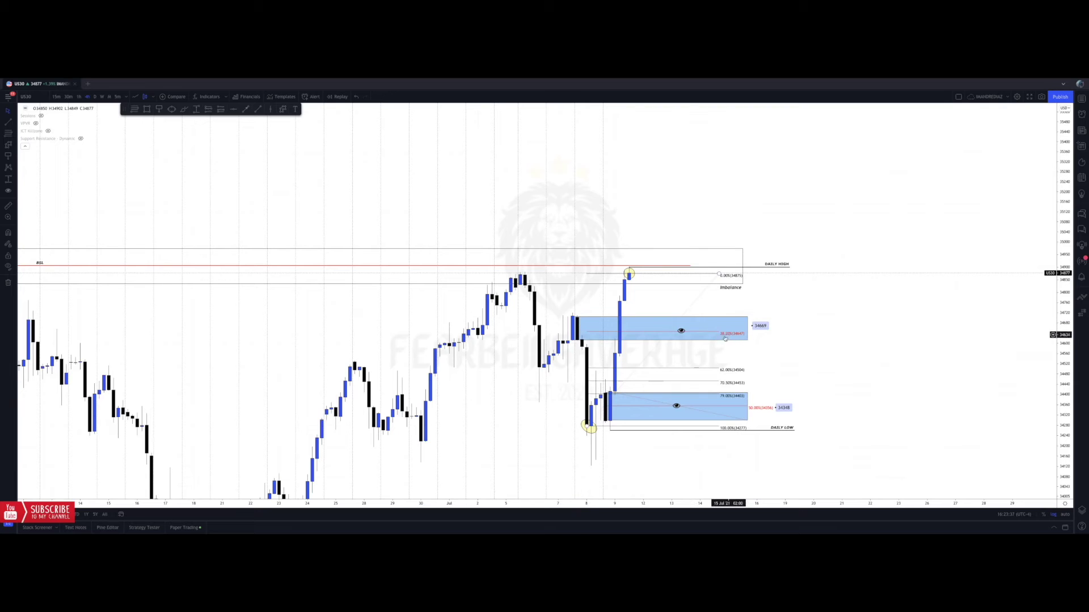
pyautogui.scroll(-5, 615, 286)
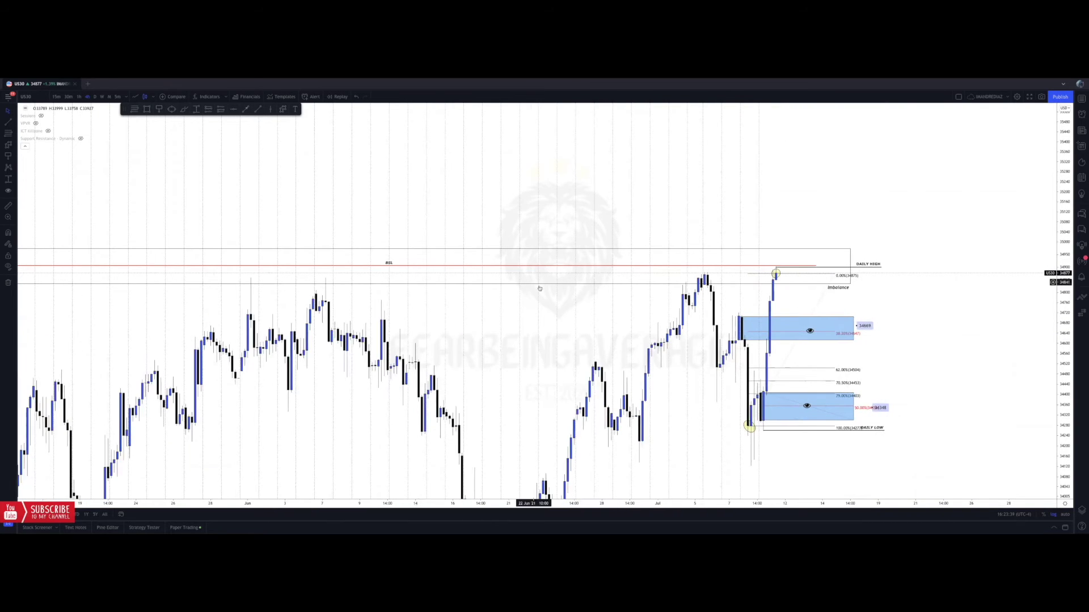
pyautogui.scroll(3, 537, 288)
pyautogui.moveTo(455, 329); pyautogui.dragTo(347, 327)
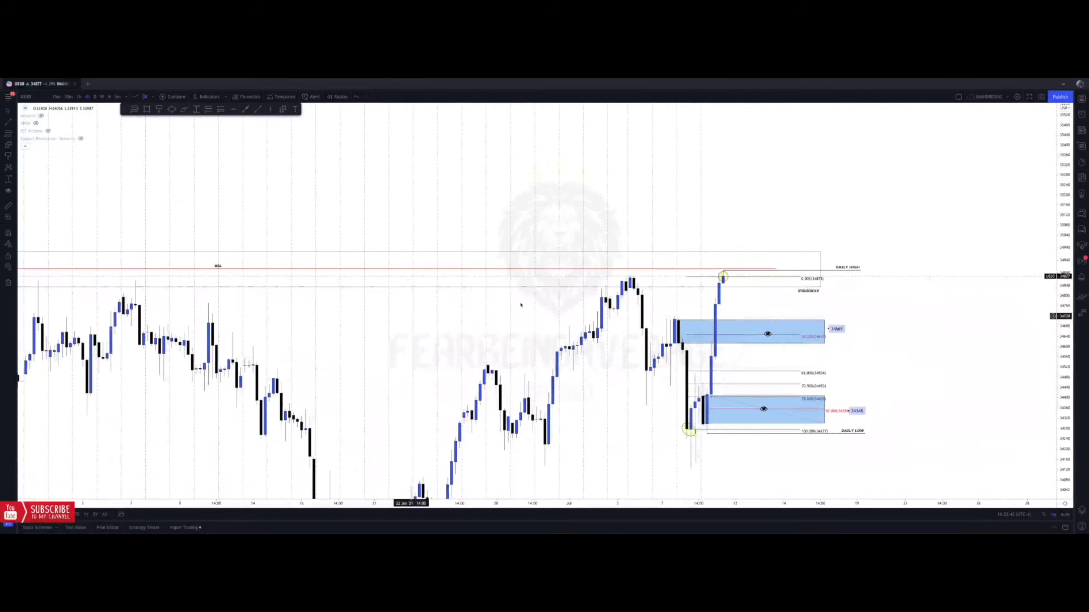
pyautogui.scroll(1, 790, 294)
pyautogui.moveTo(901, 319); pyautogui.dragTo(788, 329)
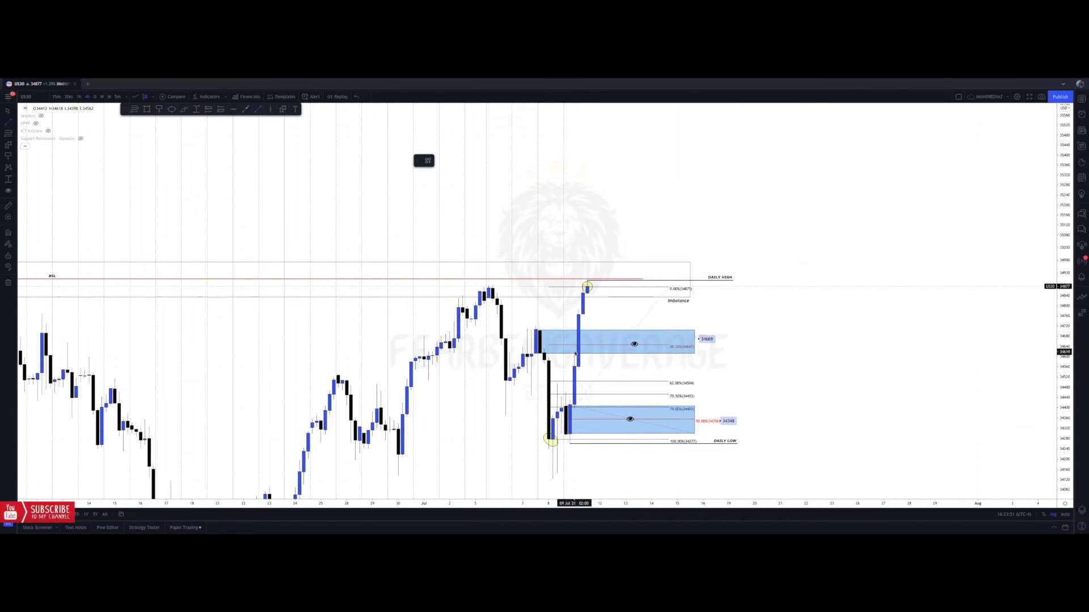
pyautogui.click(147, 110)
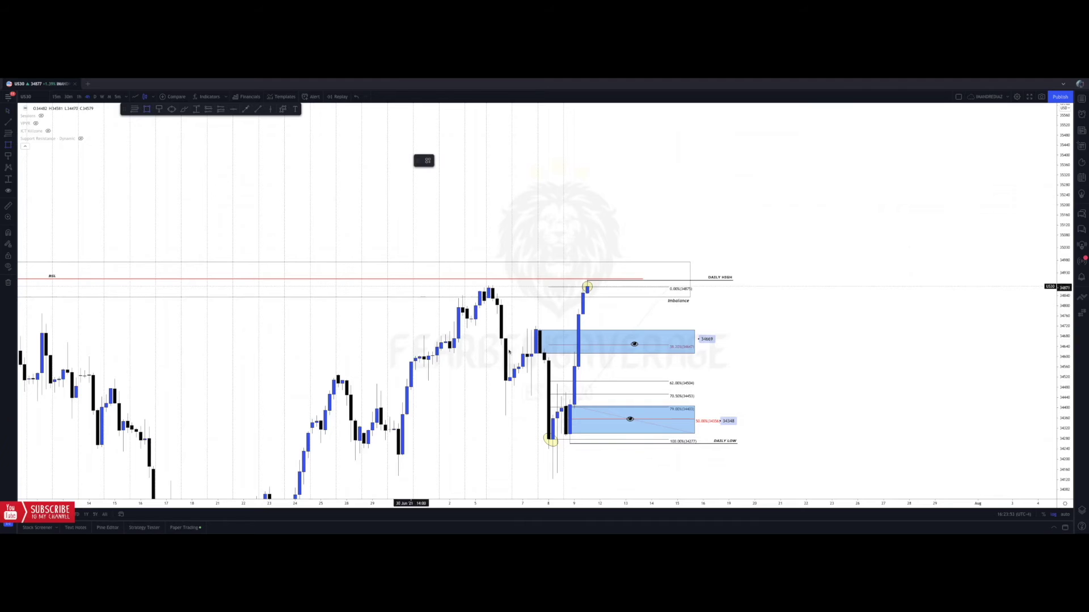
pyautogui.press('Escape')
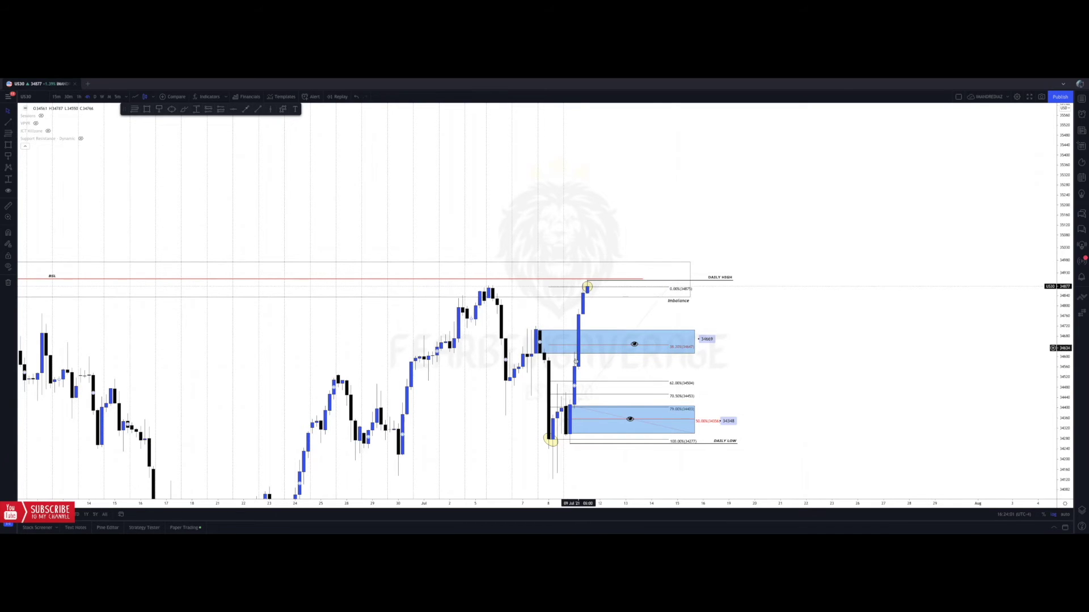
pyautogui.doubleClick(582, 312)
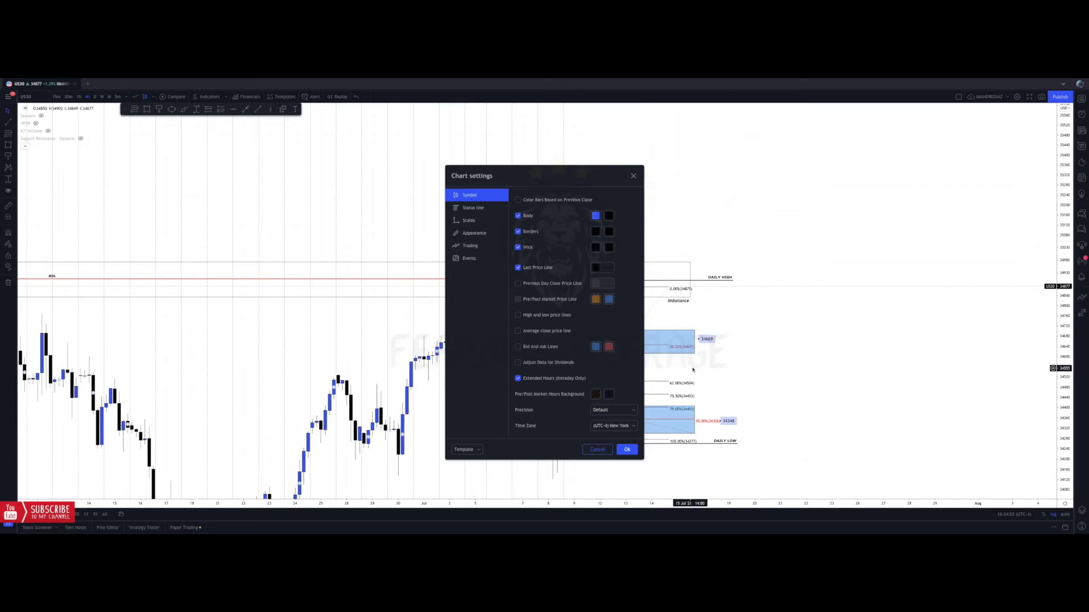
pyautogui.click(607, 449)
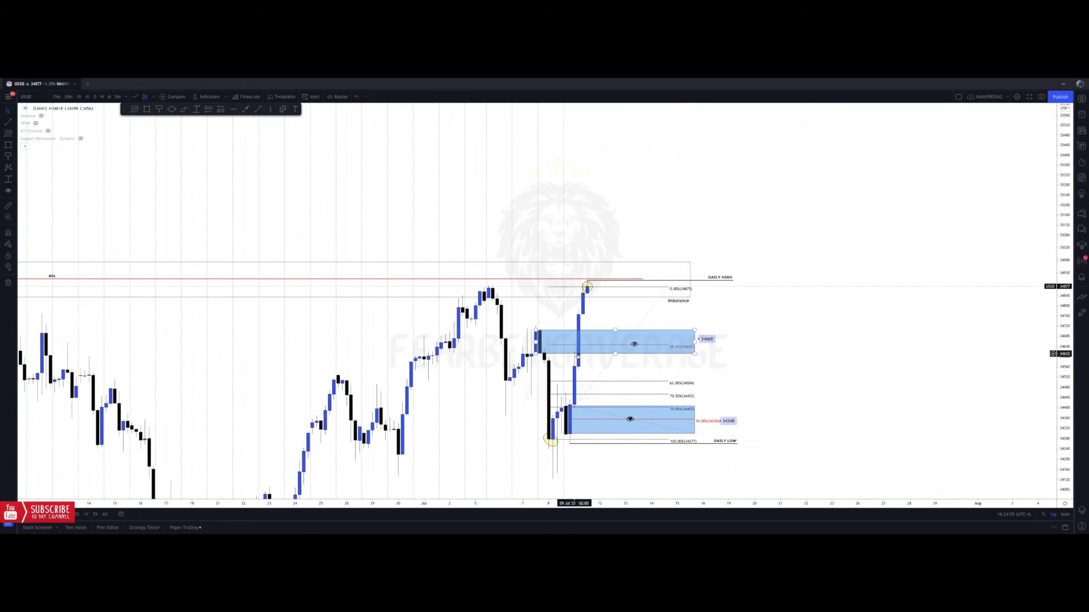
# - Draw a rectangle over the 9 Jul bullish candle at the upper blue zone and give it the Imbalance style and label
pyautogui.click(146, 109)
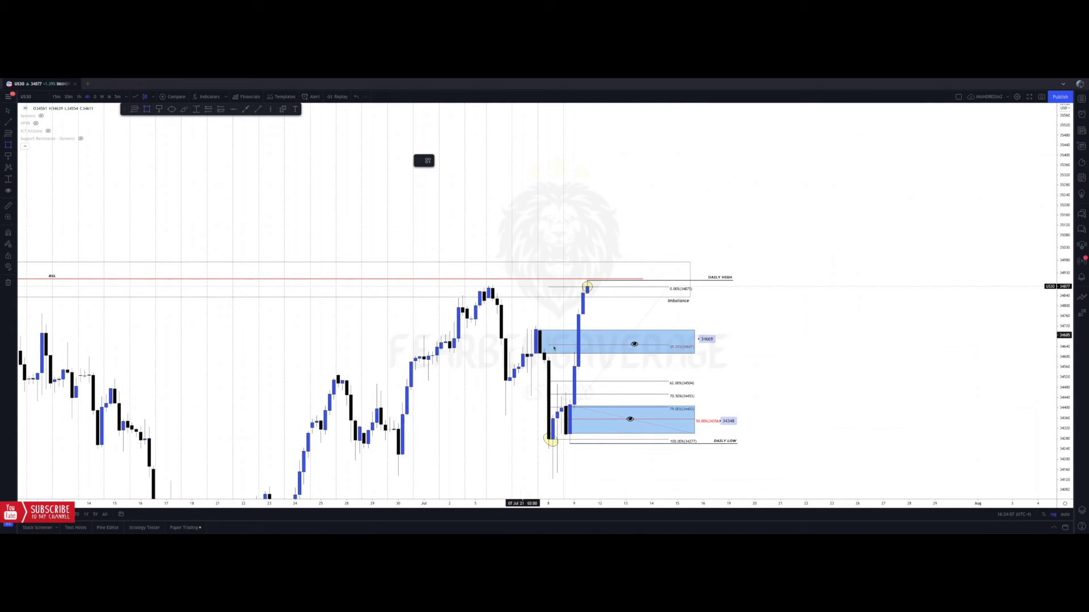
pyautogui.moveTo(575, 353); pyautogui.dragTo(617, 315)
pyautogui.rightClick(617, 315)
pyautogui.moveTo(640, 324)
pyautogui.click(688, 399)
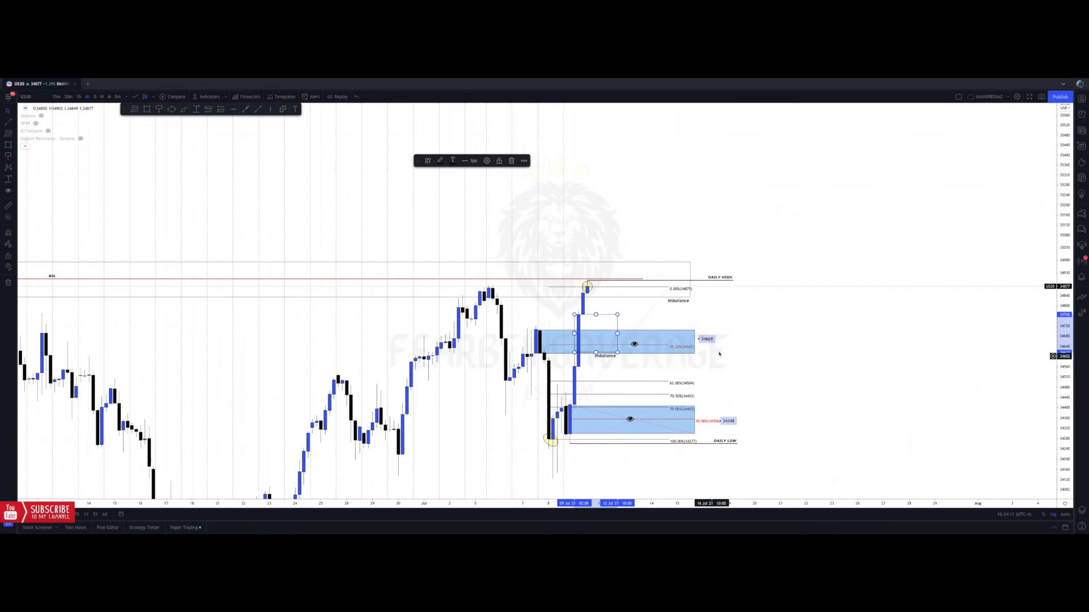
# - Stretch the new Imbalance rectangle forward in time to the end of the upper blue zone, at about 15 Jul
pyautogui.moveTo(618, 337); pyautogui.dragTo(627, 339)
pyautogui.click(354, 97)
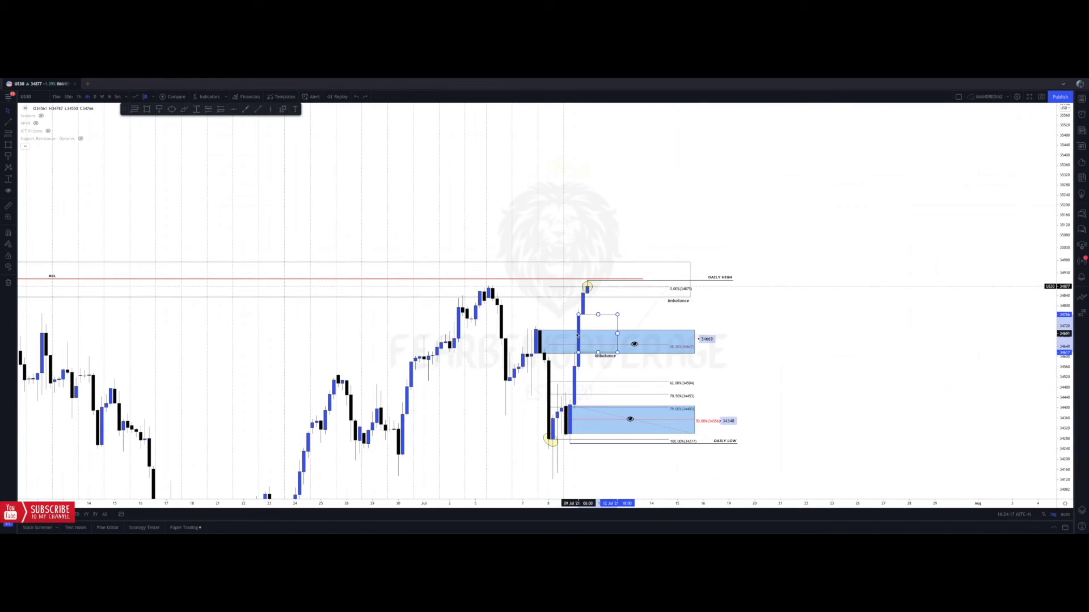
pyautogui.moveTo(616, 333); pyautogui.dragTo(690, 339)
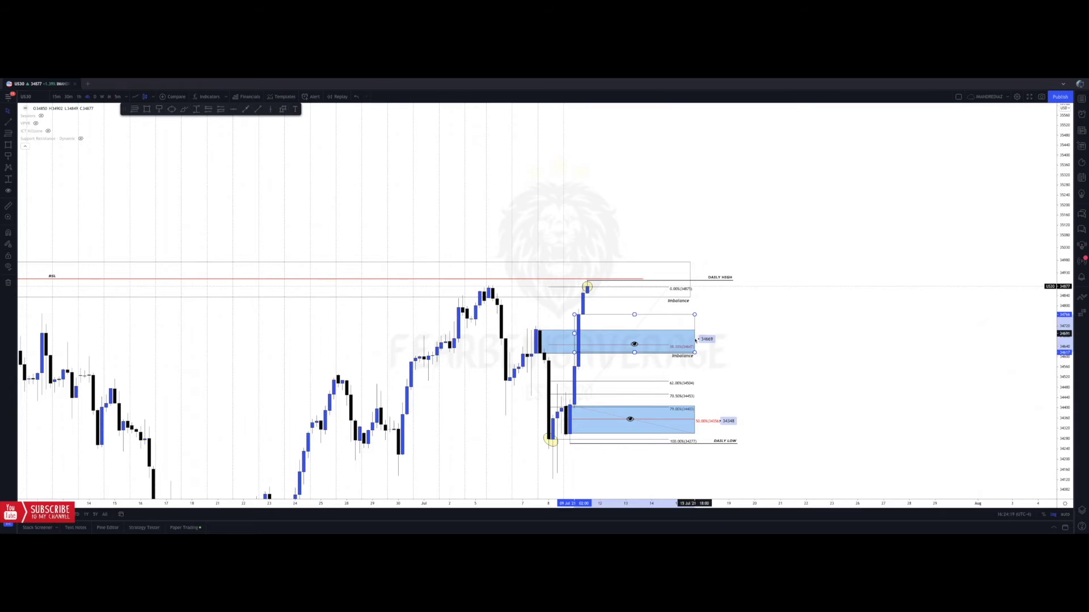
pyautogui.click(739, 347)
# - Draw a zigzag path from the latest candle through the new imbalance into the upper blue zone and up above the daily high
pyautogui.click(282, 108)
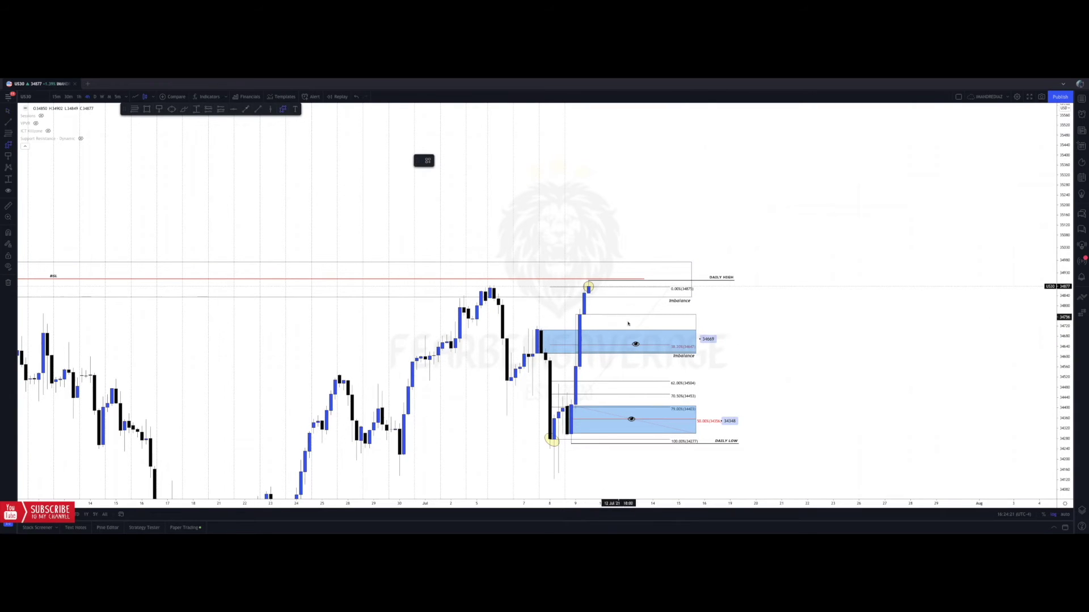
pyautogui.click(589, 288)
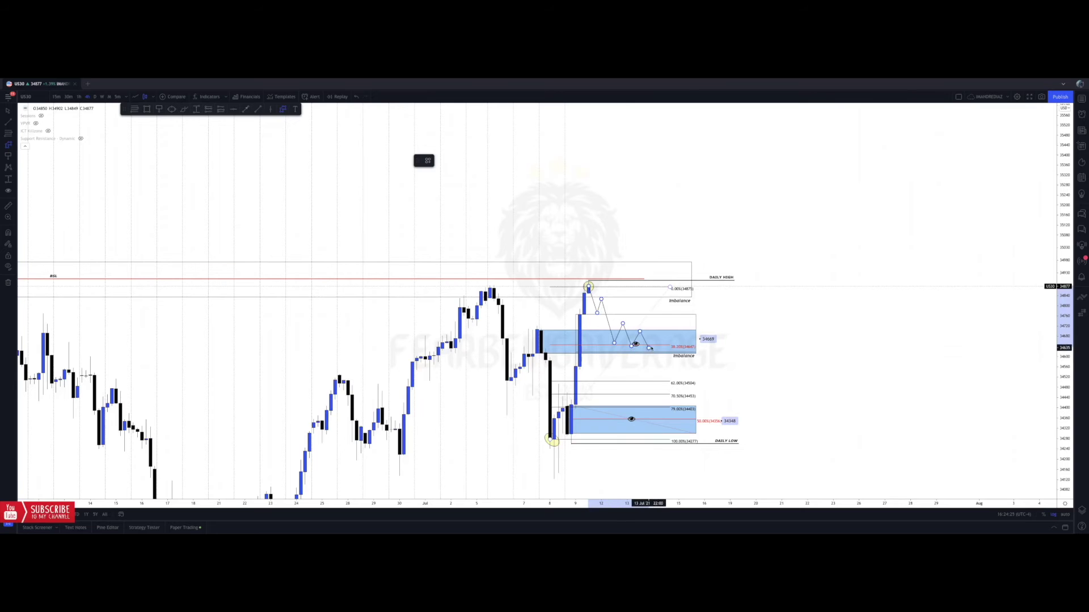
pyautogui.doubleClick(665, 273)
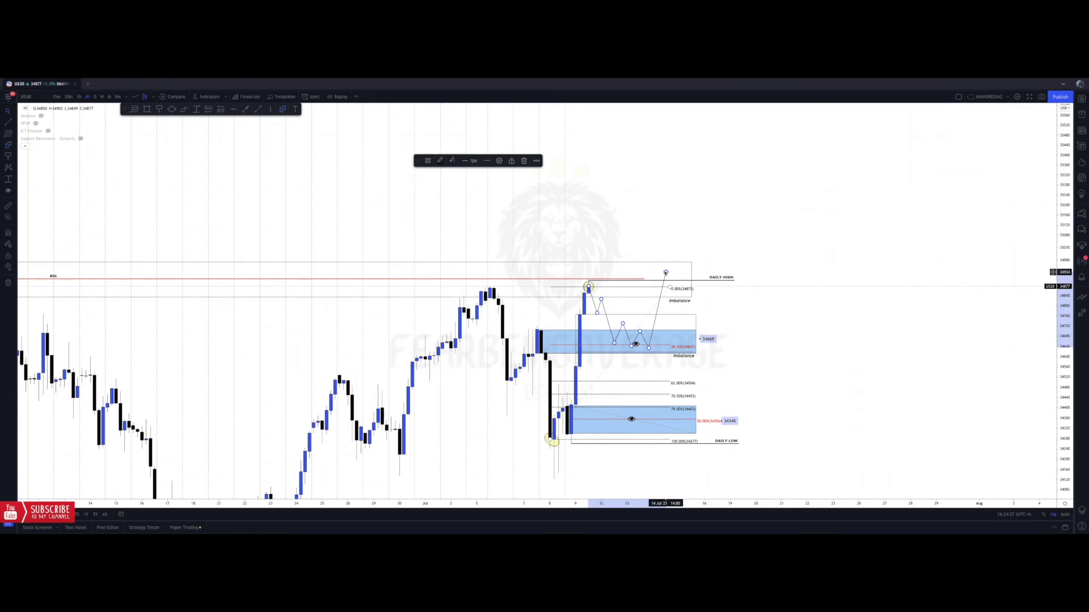
pyautogui.click(763, 308)
# - Switch the chart to the daily timeframe to review the marked zones and projected path
pyautogui.moveTo(758, 340); pyautogui.dragTo(768, 331)
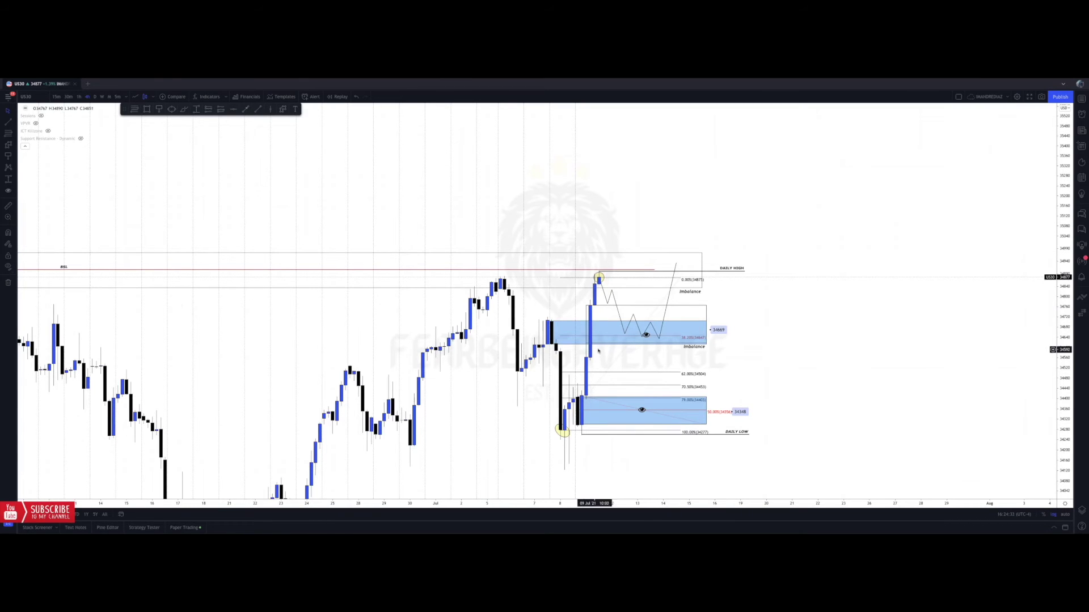
pyautogui.hscroll(-2, 860, 335)
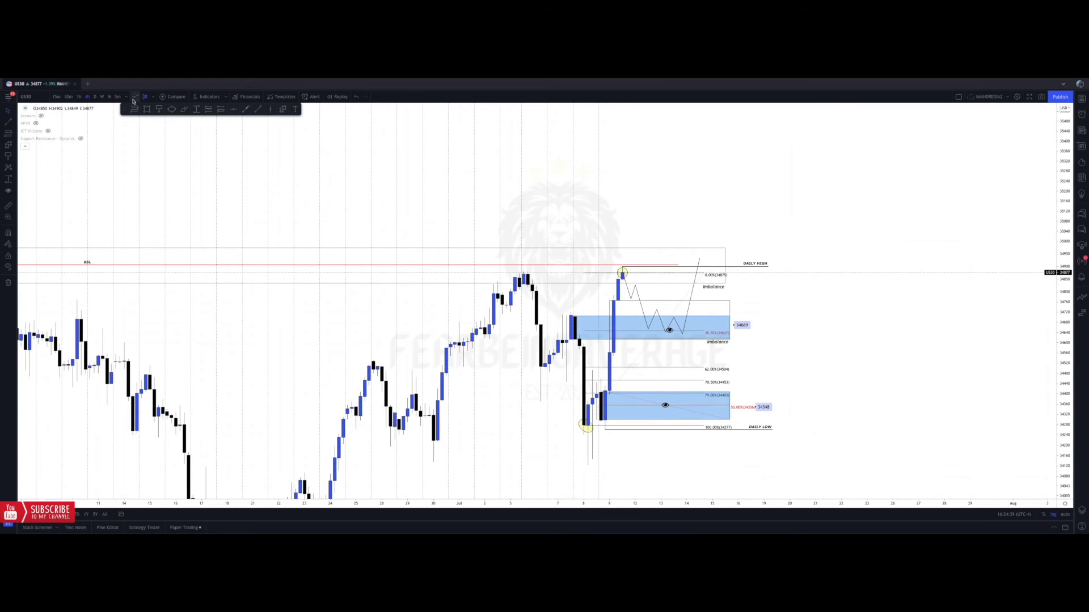
pyautogui.click(99, 99)
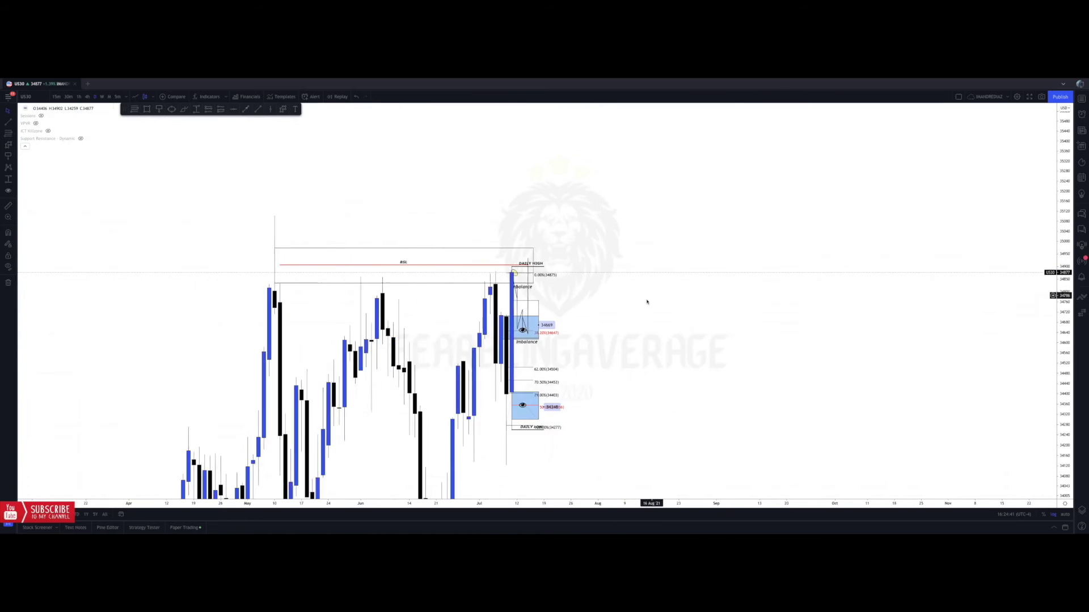
# - Draw a horizontal trend line forward from the May high's wick tip on the daily chart and brush a small arc over that tip
pyautogui.moveTo(715, 294); pyautogui.dragTo(732, 294)
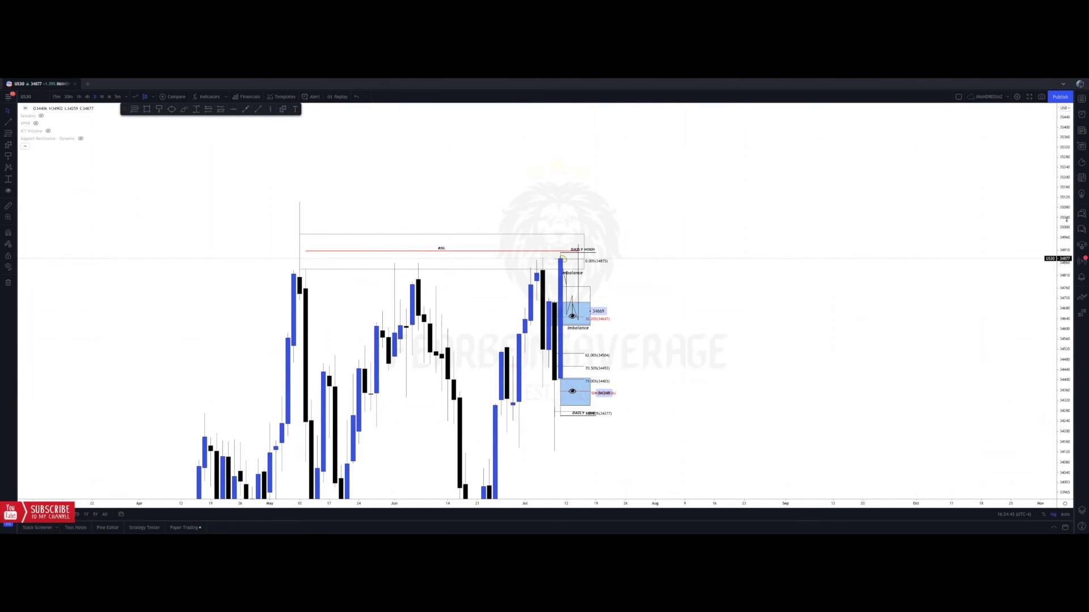
pyautogui.moveTo(1066, 220); pyautogui.dragTo(1065, 332)
pyautogui.scroll(-1, 417, 301)
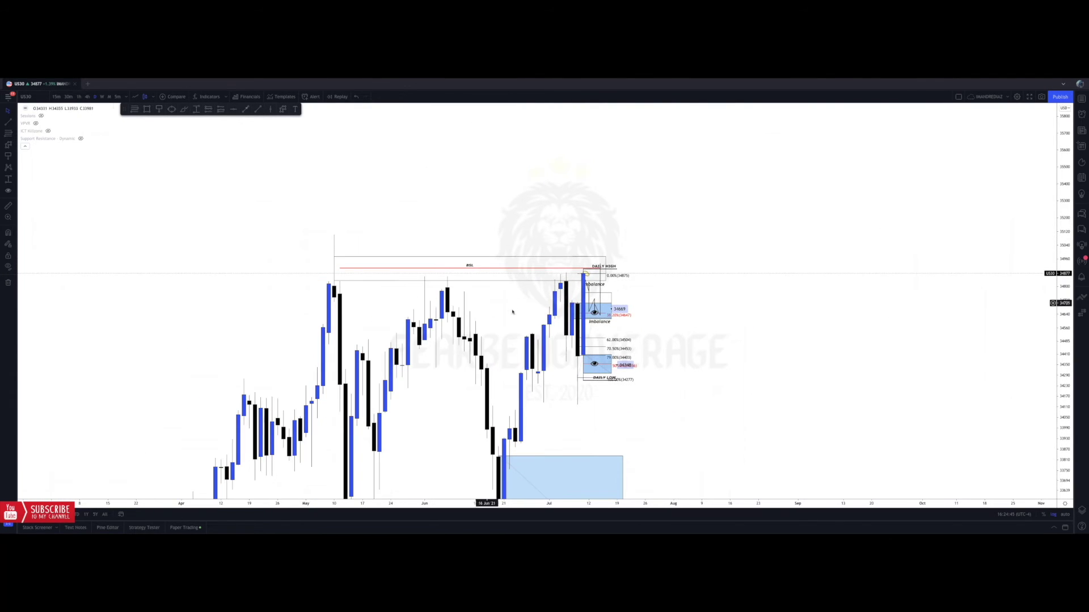
pyautogui.moveTo(504, 315); pyautogui.dragTo(506, 308)
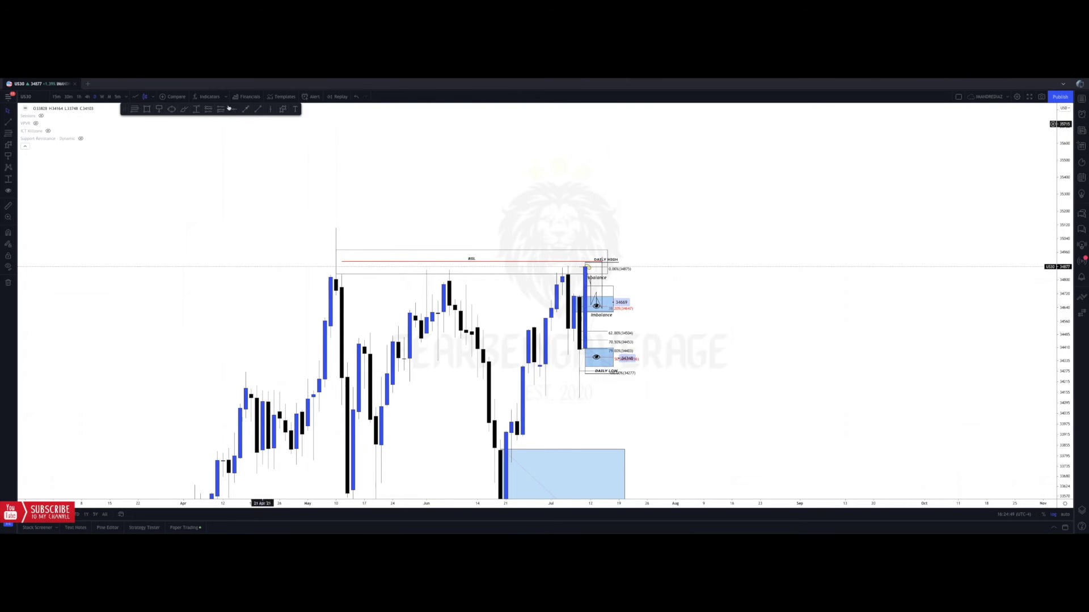
pyautogui.click(336, 228)
pyautogui.click(432, 228)
pyautogui.click(455, 219)
pyautogui.click(183, 109)
pyautogui.moveTo(326, 226); pyautogui.dragTo(338, 224)
pyautogui.click(363, 221)
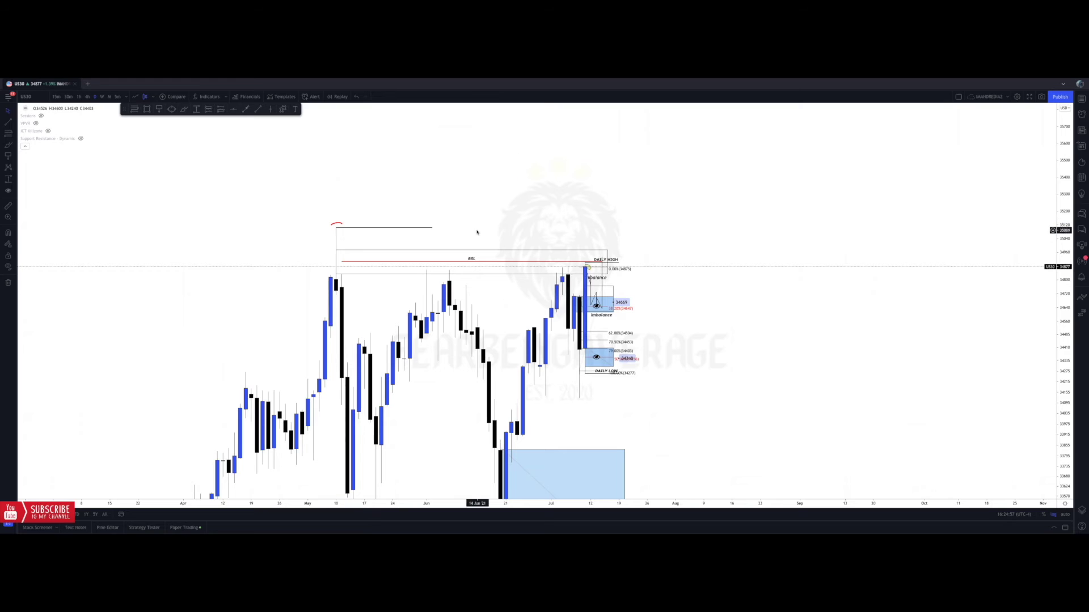
pyautogui.rightClick(641, 226)
pyautogui.click(674, 233)
# - Switch the chart to the 4-hour timeframe to review the marked zones, imbalances and projected path
pyautogui.moveTo(717, 232); pyautogui.dragTo(462, 222)
pyautogui.scroll(6, 763, 279)
pyautogui.scroll(-2, 699, 238)
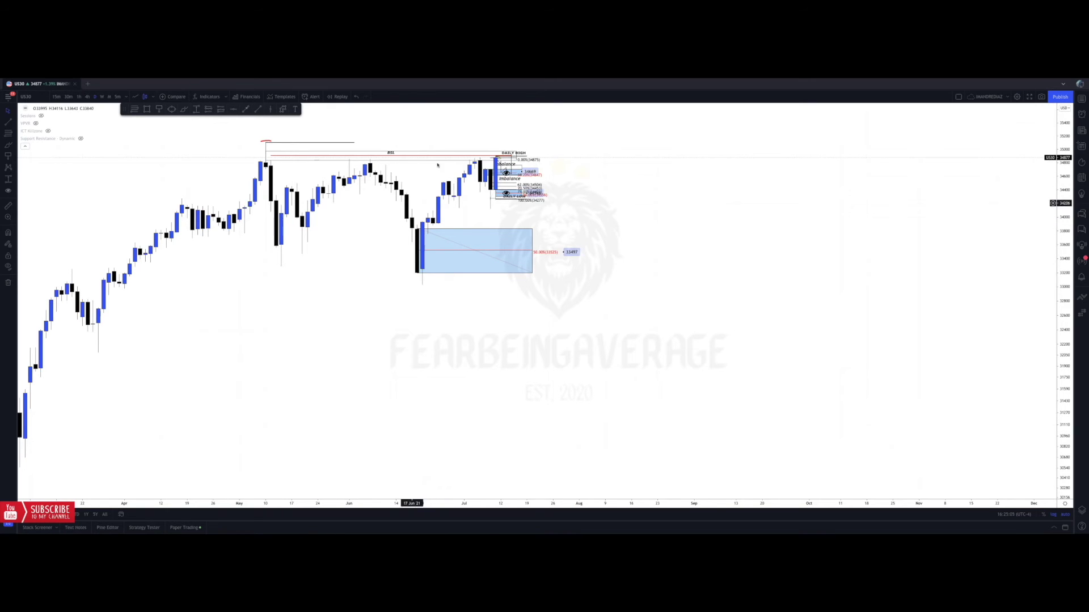
pyautogui.click(87, 97)
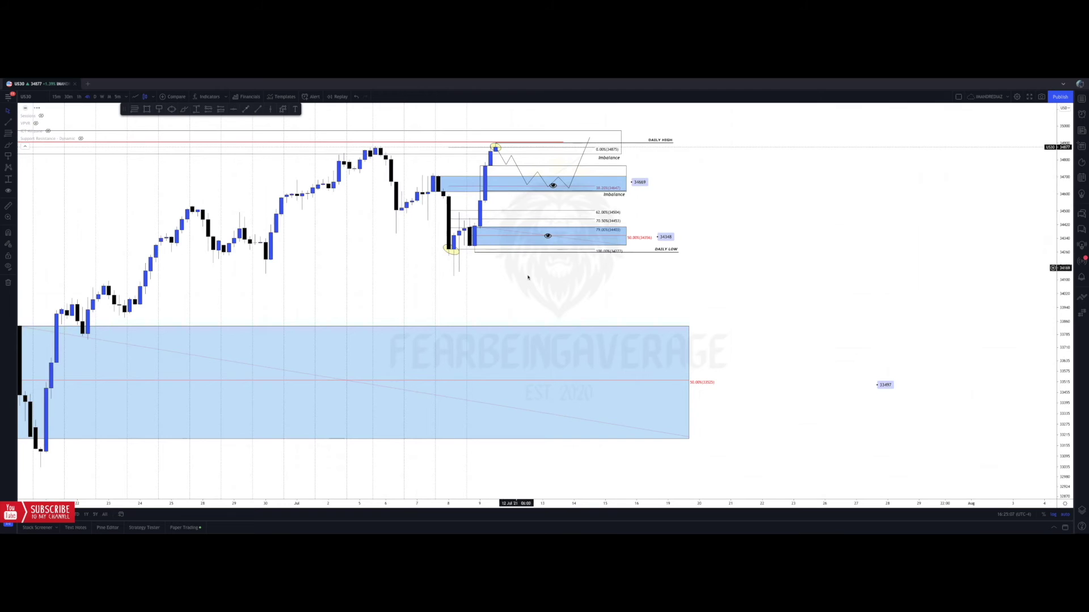
pyautogui.moveTo(755, 243); pyautogui.dragTo(897, 402)
pyautogui.scroll(2, 867, 373)
pyautogui.moveTo(835, 322); pyautogui.dragTo(862, 346)
pyautogui.scroll(-2, 849, 346)
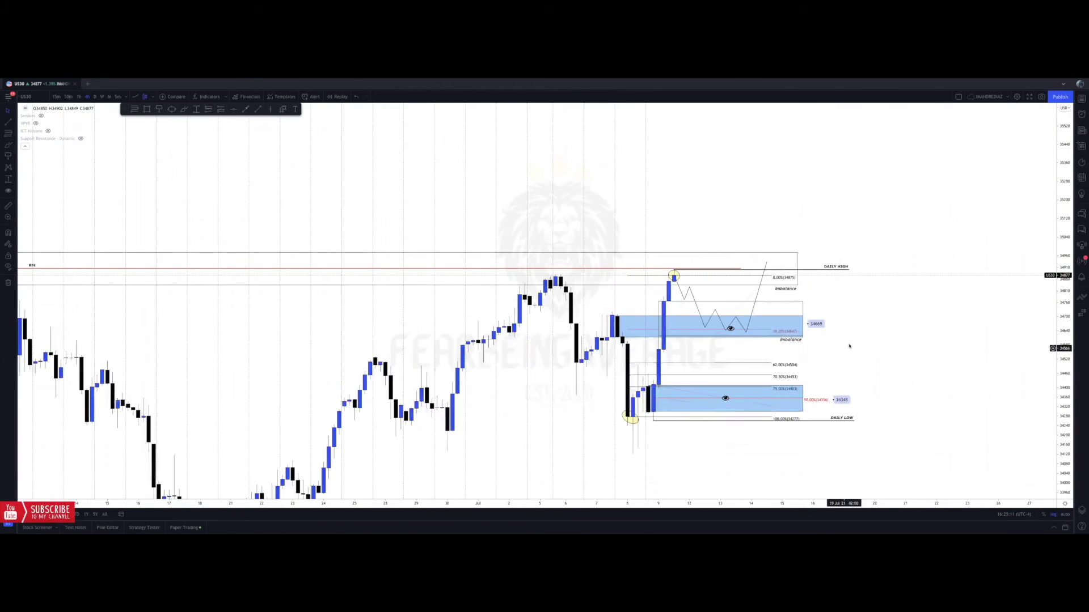
pyautogui.scroll(2, 857, 337)
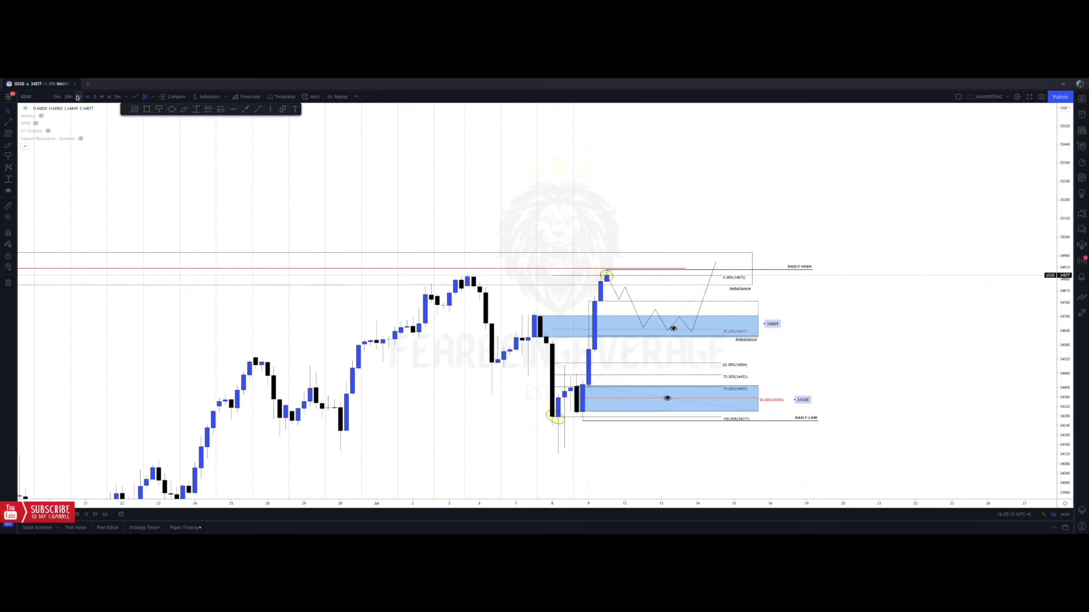
# - Switch the chart to the 1-hour timeframe to examine the zigzag path against the upper and lower blue zones
pyautogui.click(78, 97)
pyautogui.moveTo(403, 248); pyautogui.dragTo(760, 217)
pyautogui.moveTo(850, 202); pyautogui.dragTo(694, 195)
pyautogui.moveTo(1064, 431); pyautogui.dragTo(1064, 283)
pyautogui.scroll(2, 757, 321)
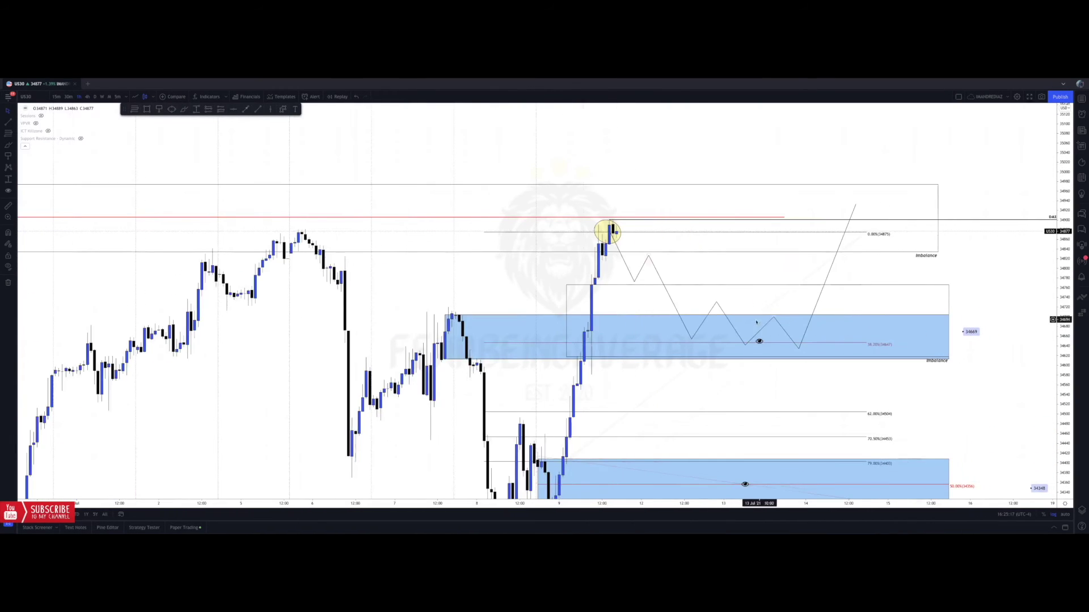
pyautogui.scroll(-2, 908, 386)
pyautogui.moveTo(964, 403); pyautogui.dragTo(945, 366)
pyautogui.scroll(1, 943, 368)
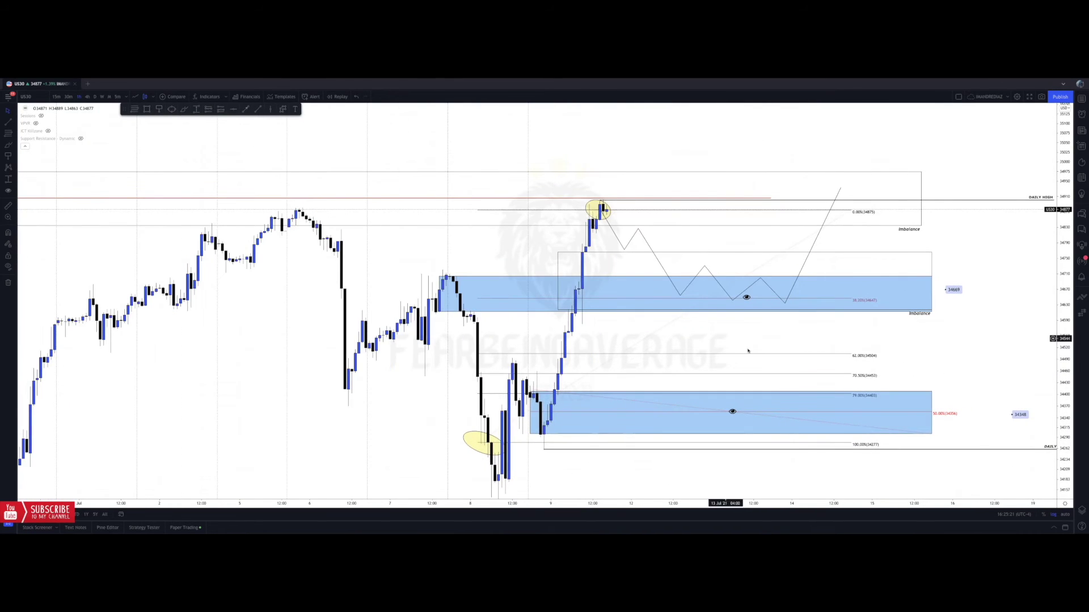
pyautogui.moveTo(802, 324); pyautogui.dragTo(800, 338)
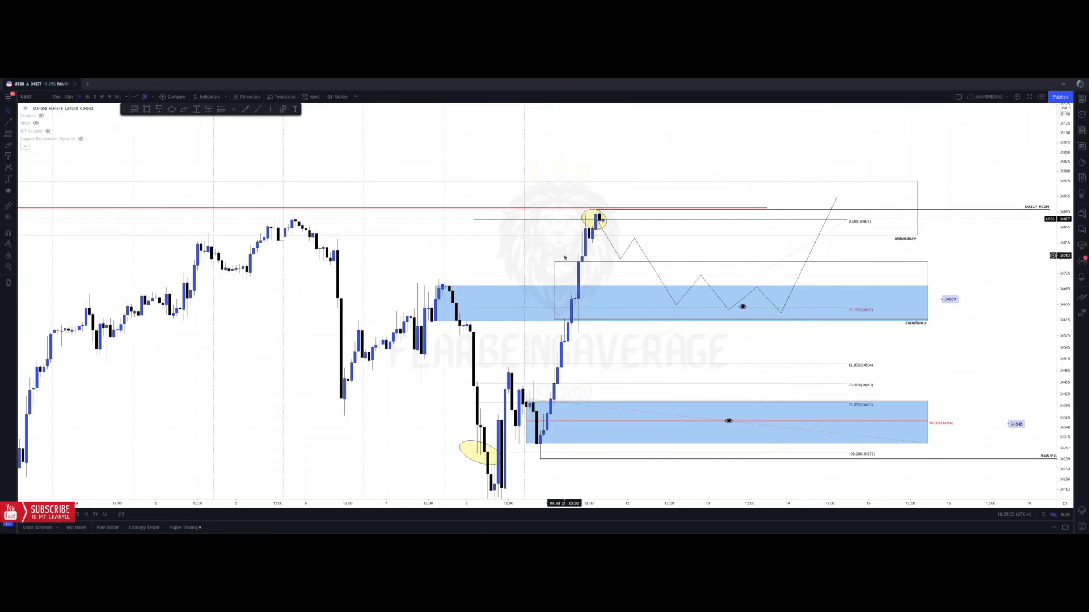
# - Draw two short horizontal trend lines marking the 9 Jul 1-hour imbalance limits, at about 34689 and 34766
pyautogui.click(259, 110)
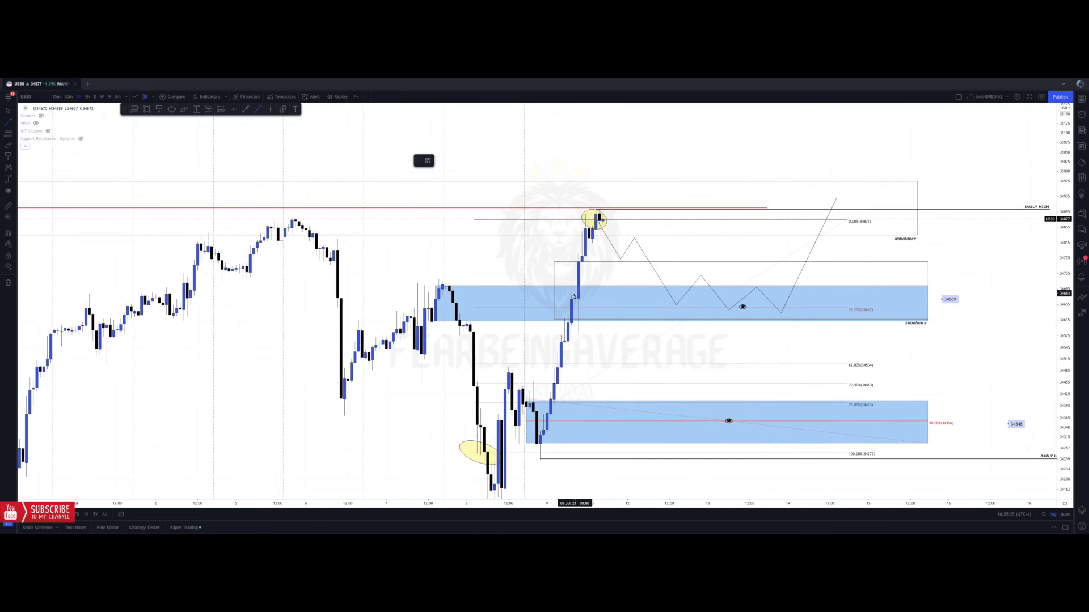
pyautogui.click(595, 292)
pyautogui.click(598, 279)
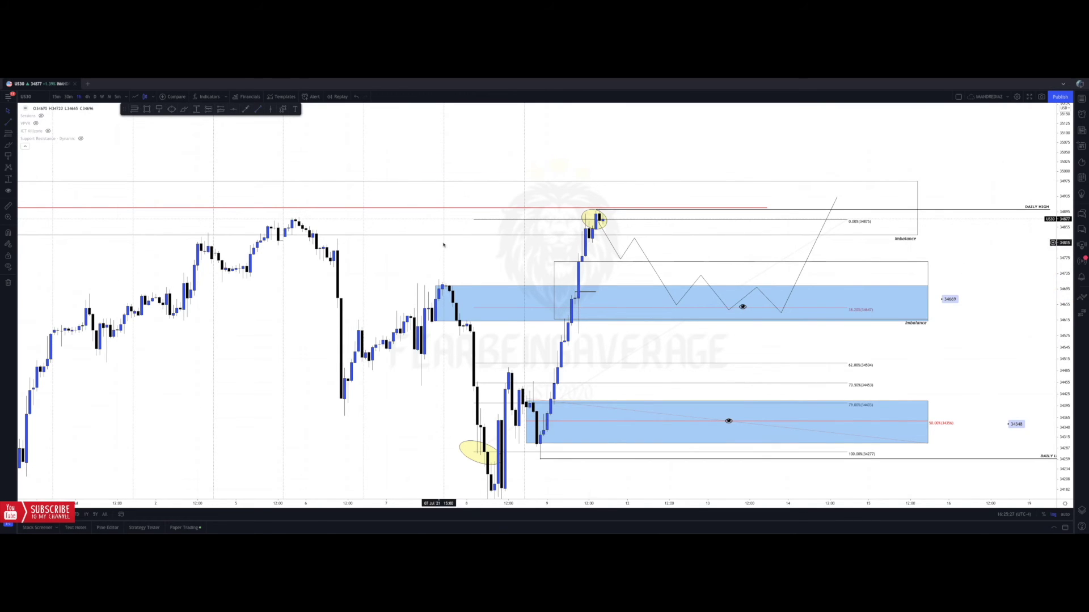
pyautogui.click(595, 261)
pyautogui.click(596, 271)
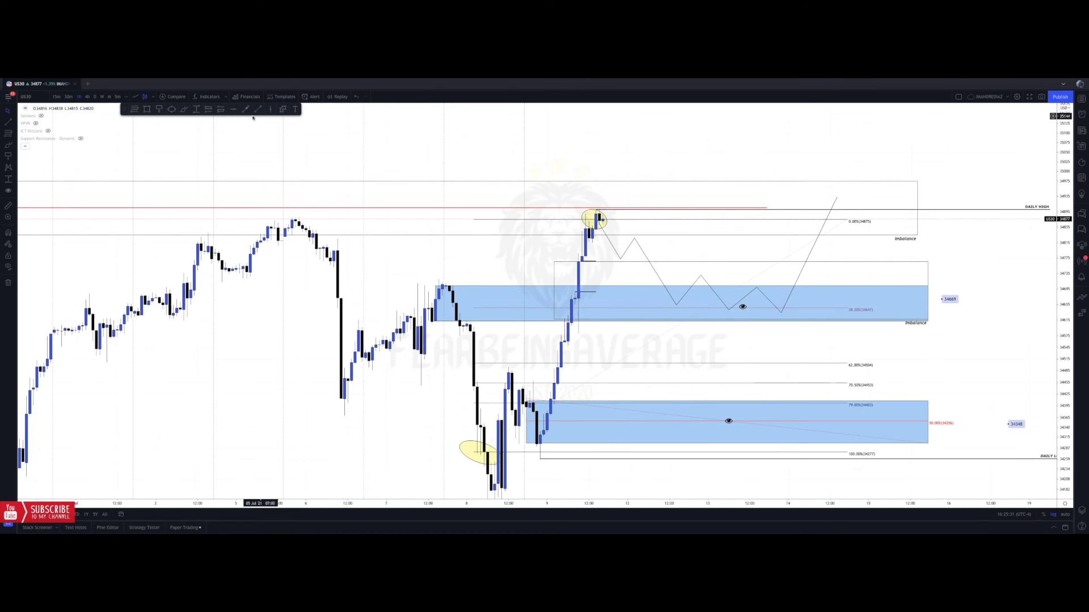
# - Draw a small rectangle between the two short trend lines to box the 9 Jul 1-hour imbalance
pyautogui.click(146, 109)
pyautogui.moveTo(574, 292)
pyautogui.mouseDown()
pyautogui.moveTo(603, 288)
pyautogui.moveTo(602, 266)
pyautogui.mouseUp()
pyautogui.click(602, 262)
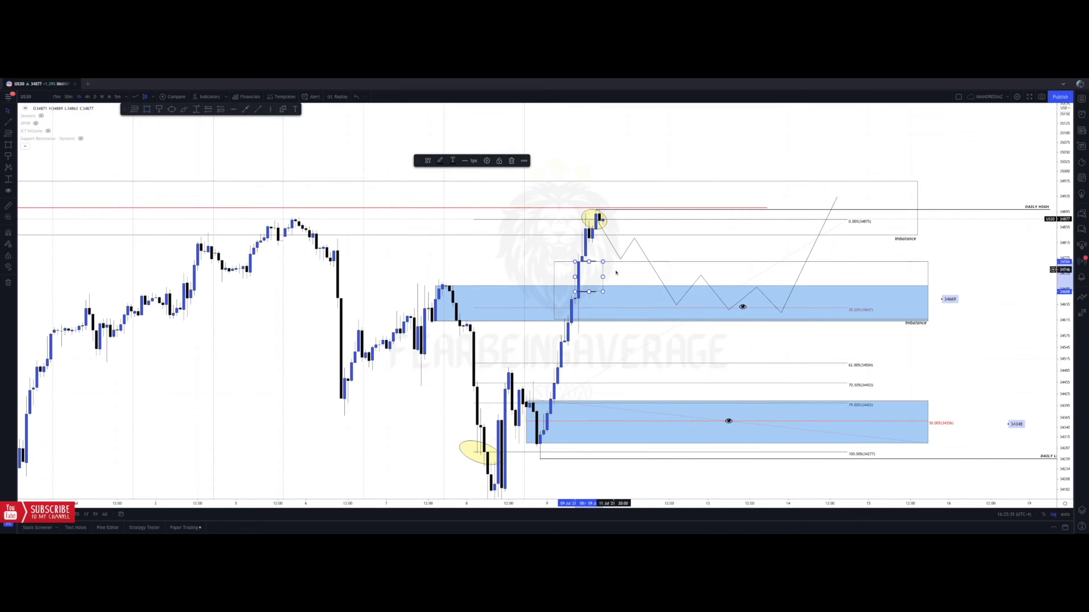
pyautogui.click(615, 271)
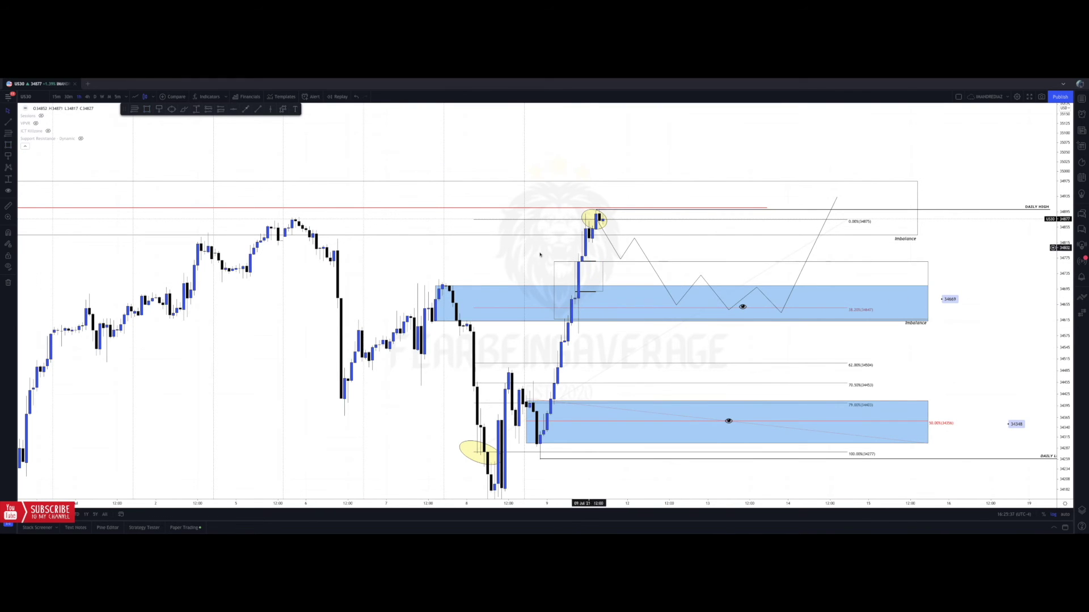
# - Draw a Fibonacci retracement with the 50% level template across the Imbalance rectangle that overlaps the upper blue zone
pyautogui.moveTo(544, 255); pyautogui.dragTo(440, 250)
pyautogui.click(135, 110)
pyautogui.click(427, 161)
pyautogui.click(439, 187)
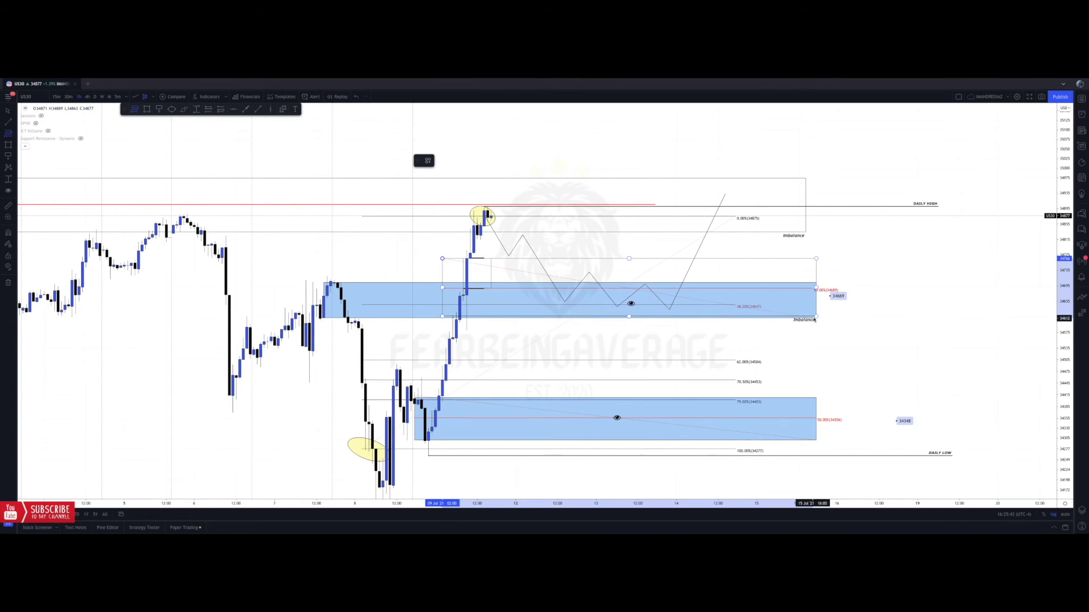
pyautogui.click(839, 324)
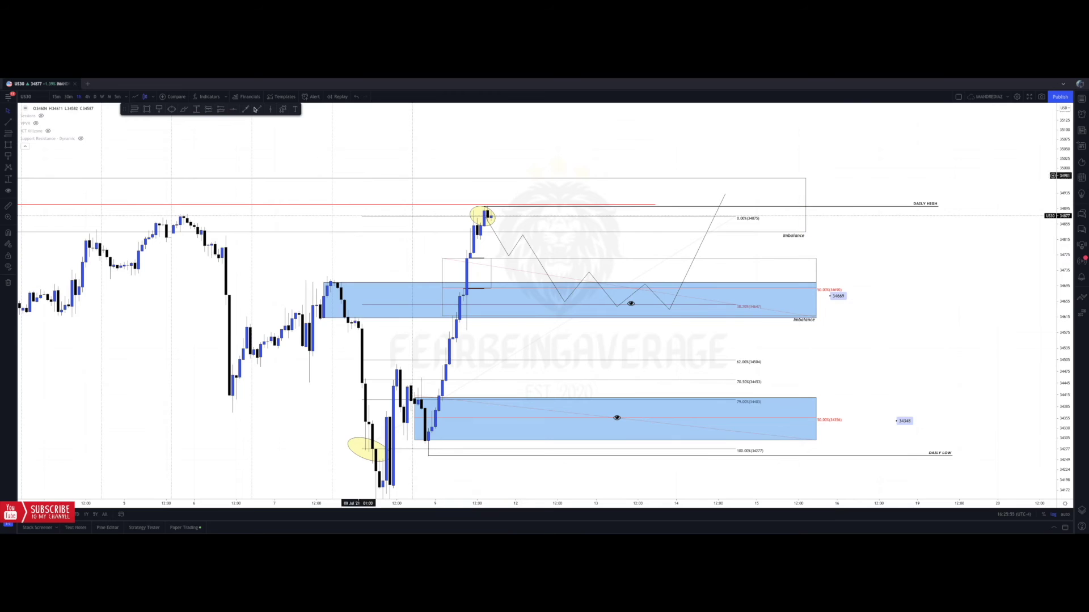
# - Delete the projected zigzag path running through the upper blue zone
pyautogui.moveTo(563, 303); pyautogui.dragTo(554, 290)
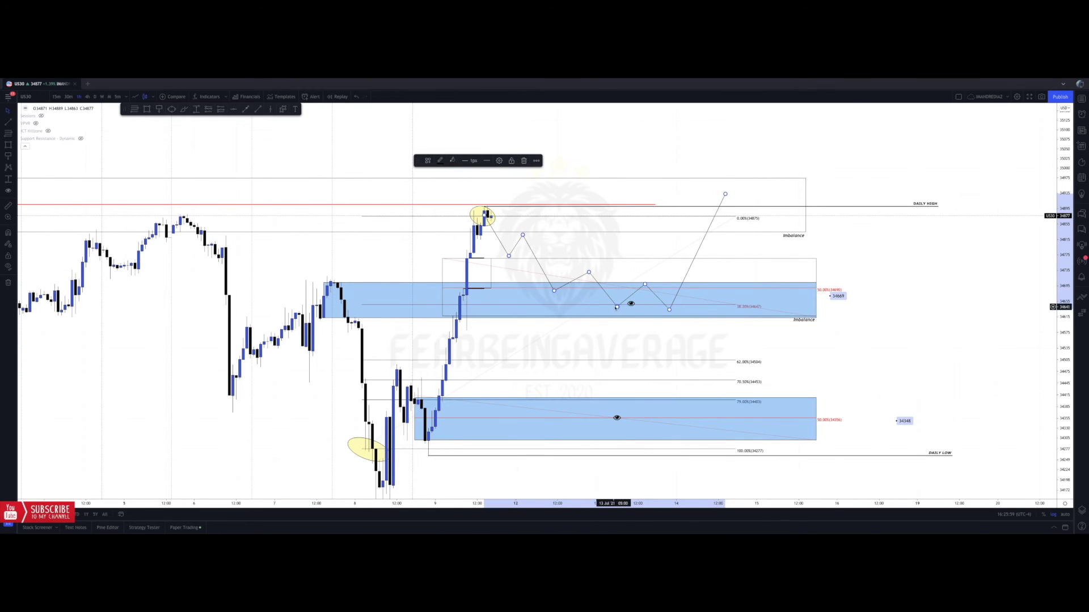
pyautogui.press('Delete')
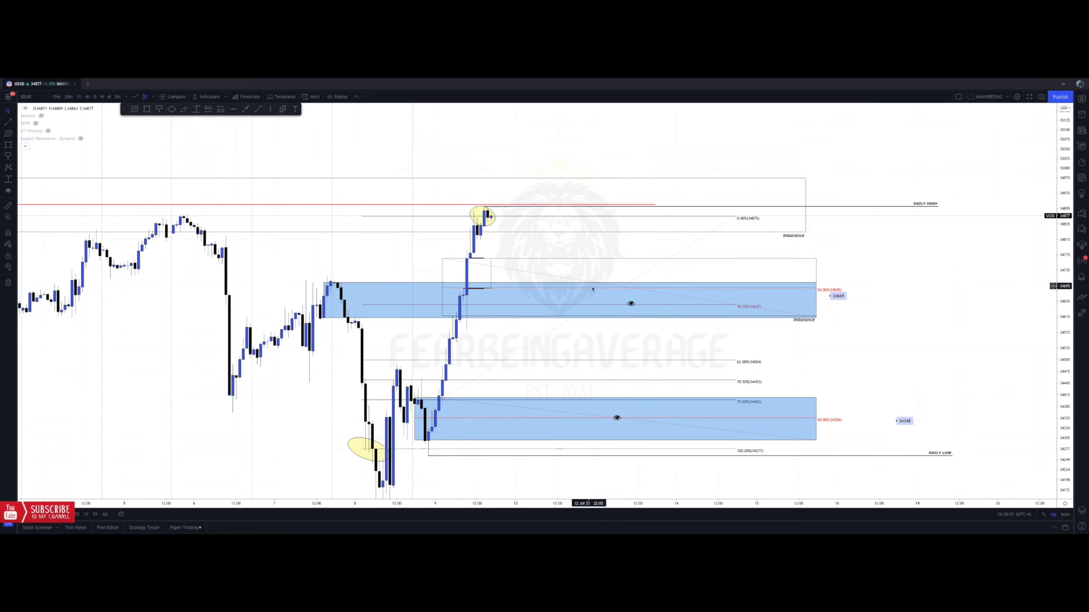
# - Raise the 0% end of the large Fibonacci retracement above the daily high to 34925
pyautogui.scroll(-1, 598, 290)
pyautogui.moveTo(682, 343); pyautogui.dragTo(641, 360)
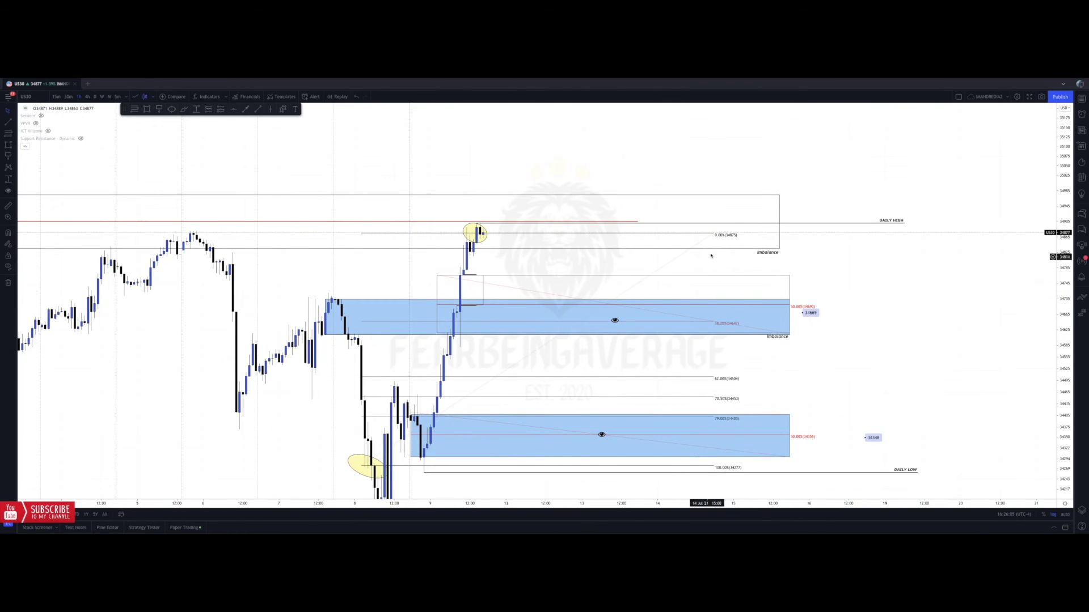
pyautogui.moveTo(714, 234)
pyautogui.mouseDown()
pyautogui.moveTo(723, 207)
pyautogui.moveTo(729, 230)
pyautogui.moveTo(736, 207)
pyautogui.mouseUp()
pyautogui.moveTo(555, 403); pyautogui.dragTo(538, 422)
pyautogui.moveTo(743, 221); pyautogui.dragTo(747, 230)
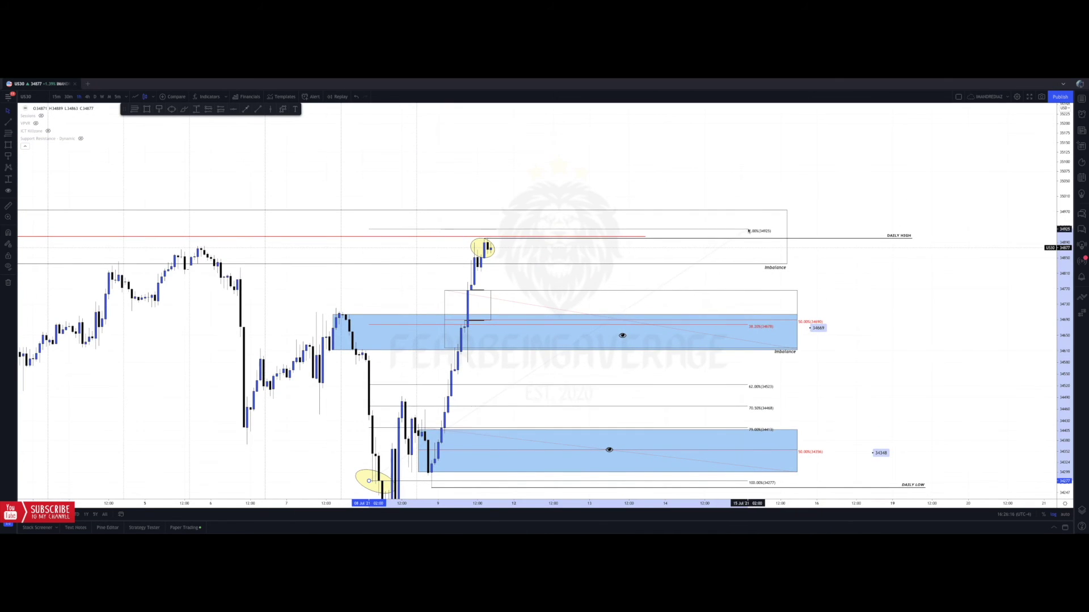
# - Draw a short zigzag path from the latest candle above the daily high and raise the large Fibonacci's 0% end to 34944
pyautogui.click(281, 109)
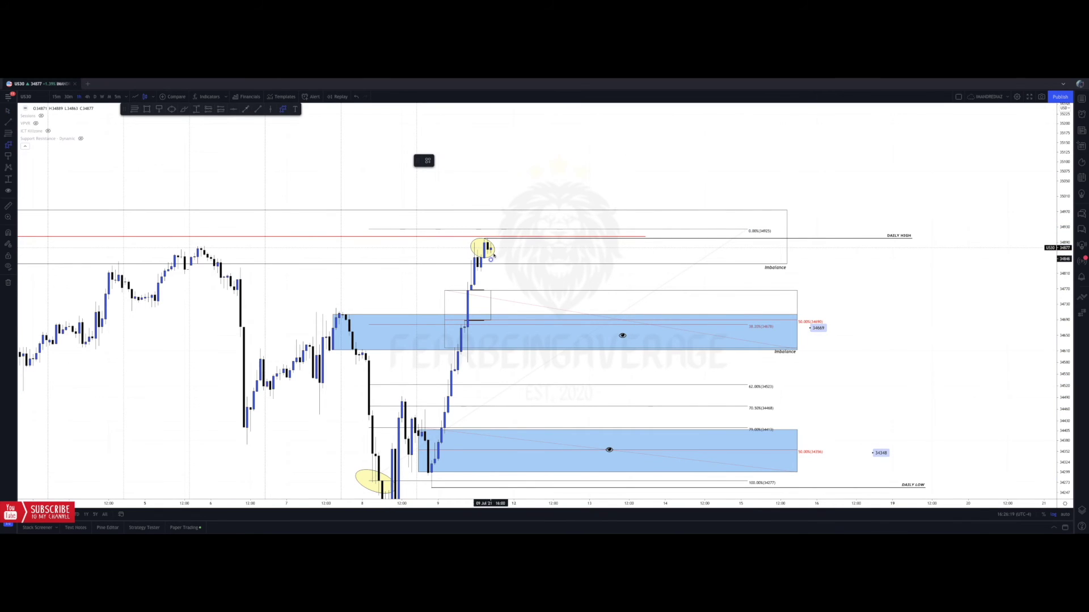
pyautogui.doubleClick(528, 221)
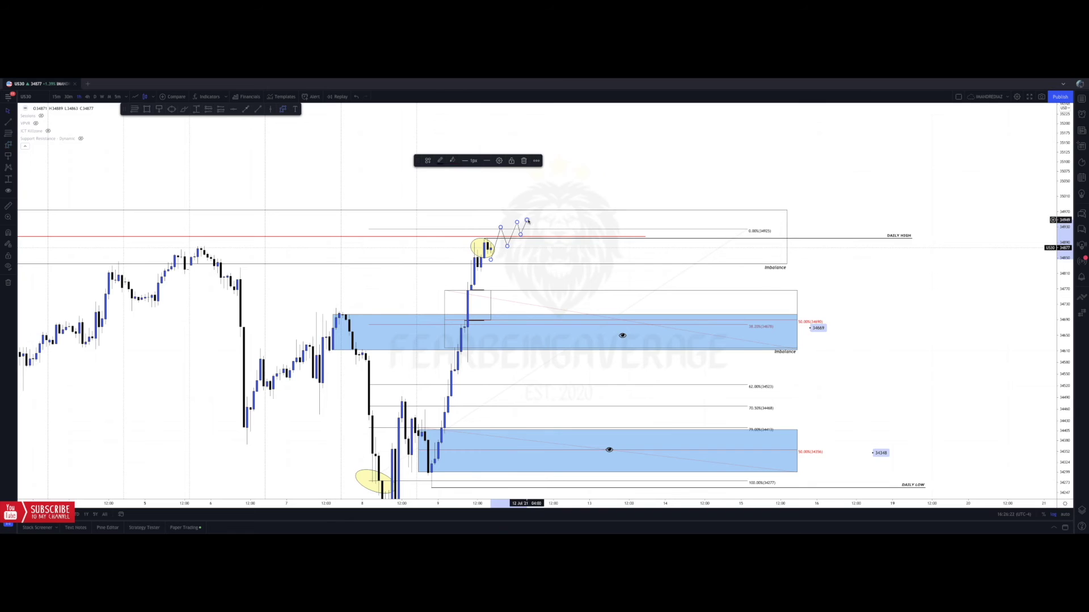
pyautogui.click(747, 230)
pyautogui.moveTo(747, 229); pyautogui.dragTo(751, 223)
pyautogui.click(831, 255)
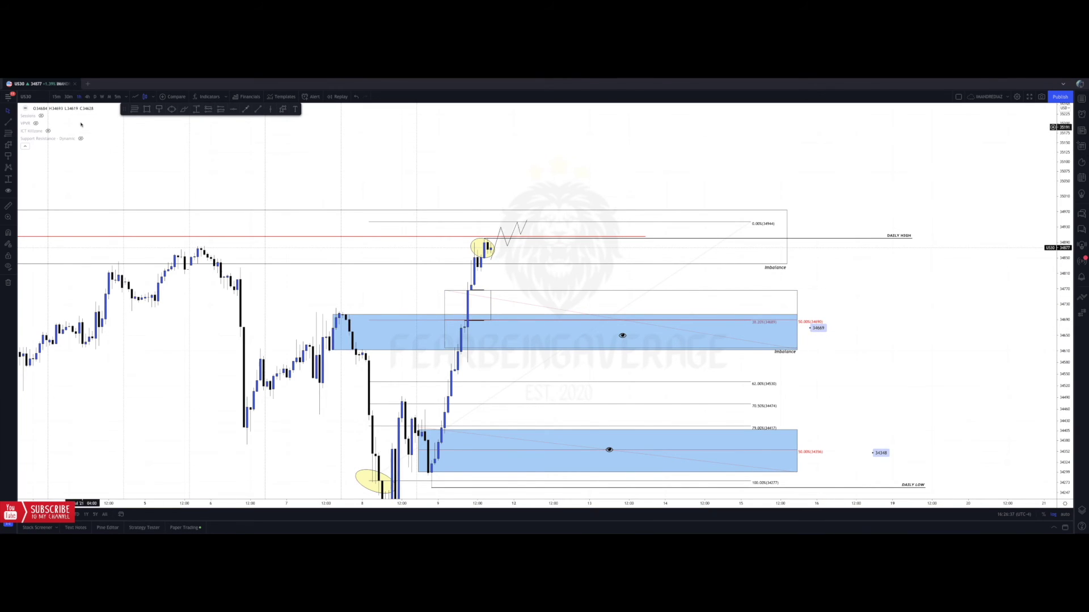
# - On the 4-hour chart, lower the large Fibonacci's 0% end to 34878 at the latest candle and delete the short zigzag path
pyautogui.click(87, 96)
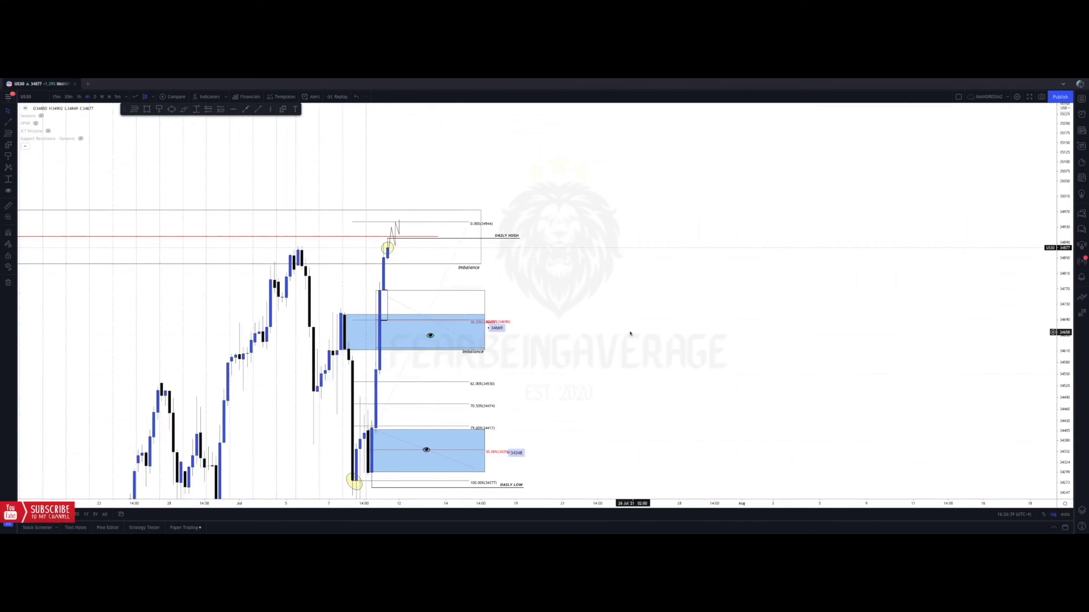
pyautogui.scroll(2, 485, 323)
pyautogui.moveTo(527, 334); pyautogui.dragTo(574, 338)
pyautogui.moveTo(569, 325); pyautogui.dragTo(569, 309)
pyautogui.moveTo(615, 210); pyautogui.dragTo(618, 237)
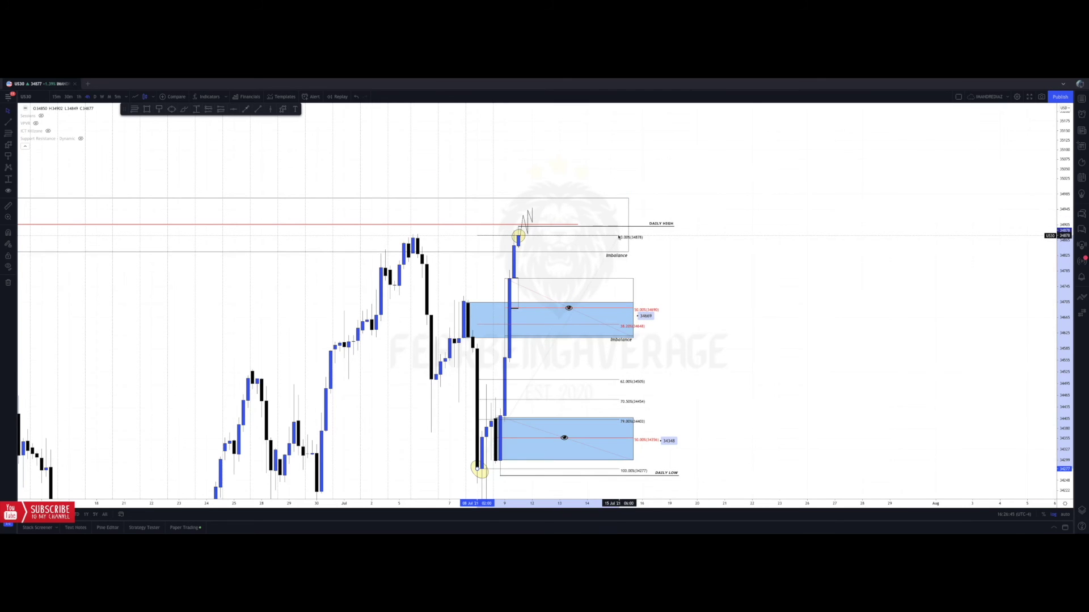
pyautogui.click(532, 211)
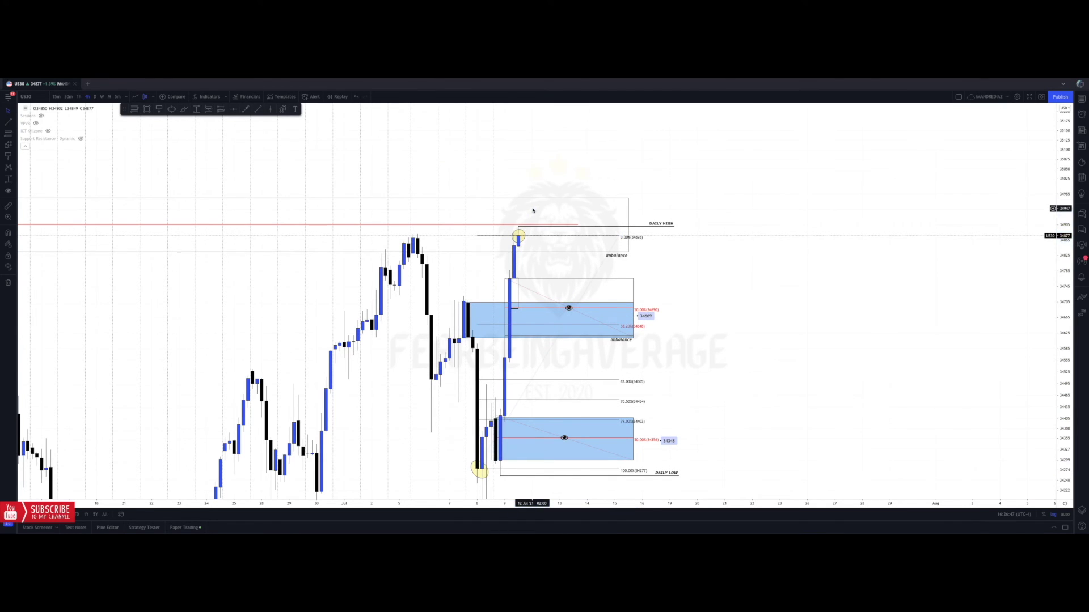
# - Draw a zigzag path from the latest candle down to the upper blue zone's top edge and up above the daily high
pyautogui.moveTo(699, 291); pyautogui.dragTo(762, 296)
pyautogui.scroll(3, 762, 296)
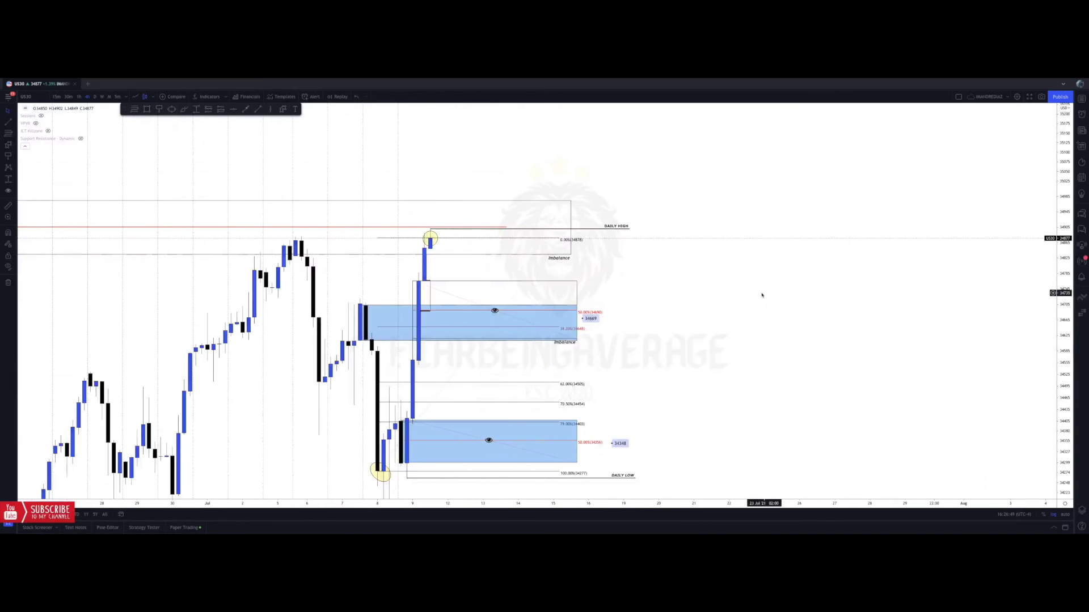
pyautogui.moveTo(1059, 200); pyautogui.dragTo(1059, 306)
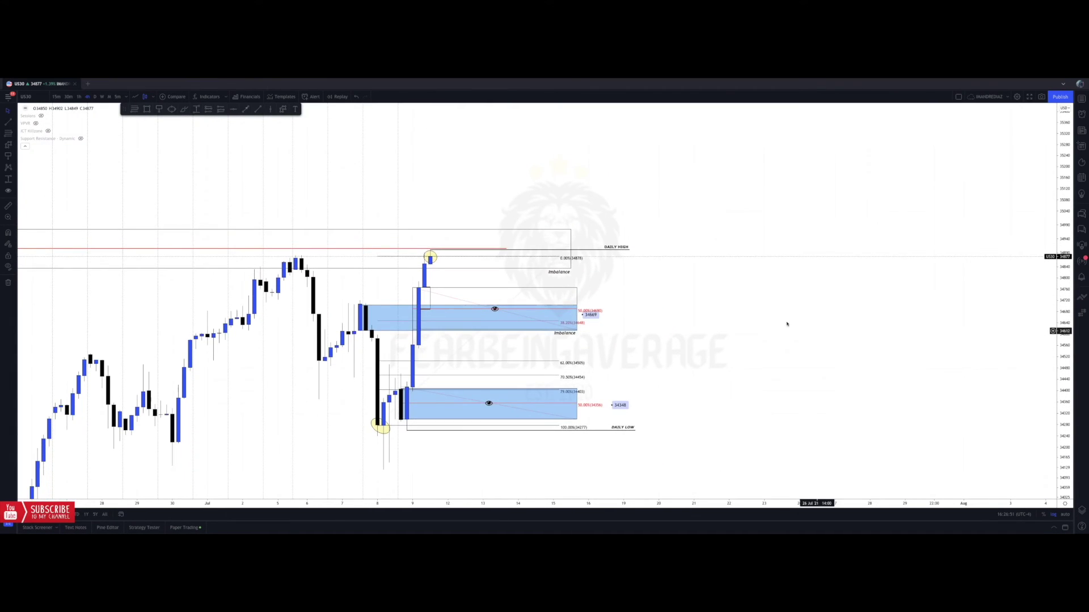
pyautogui.scroll(-3, 778, 317)
pyautogui.moveTo(779, 318); pyautogui.dragTo(877, 312)
pyautogui.scroll(2, 877, 311)
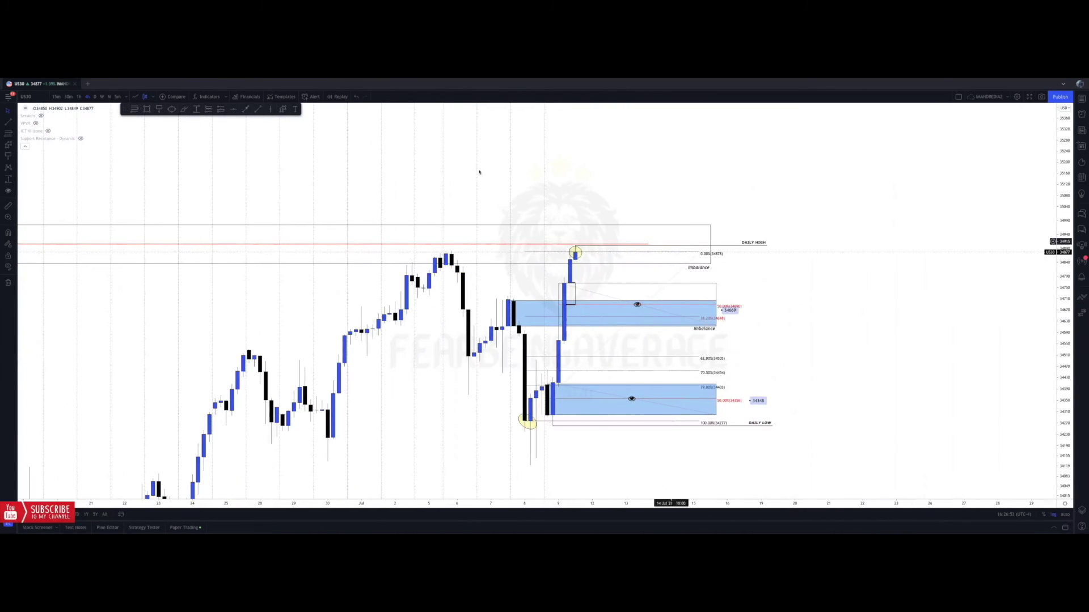
pyautogui.click(282, 110)
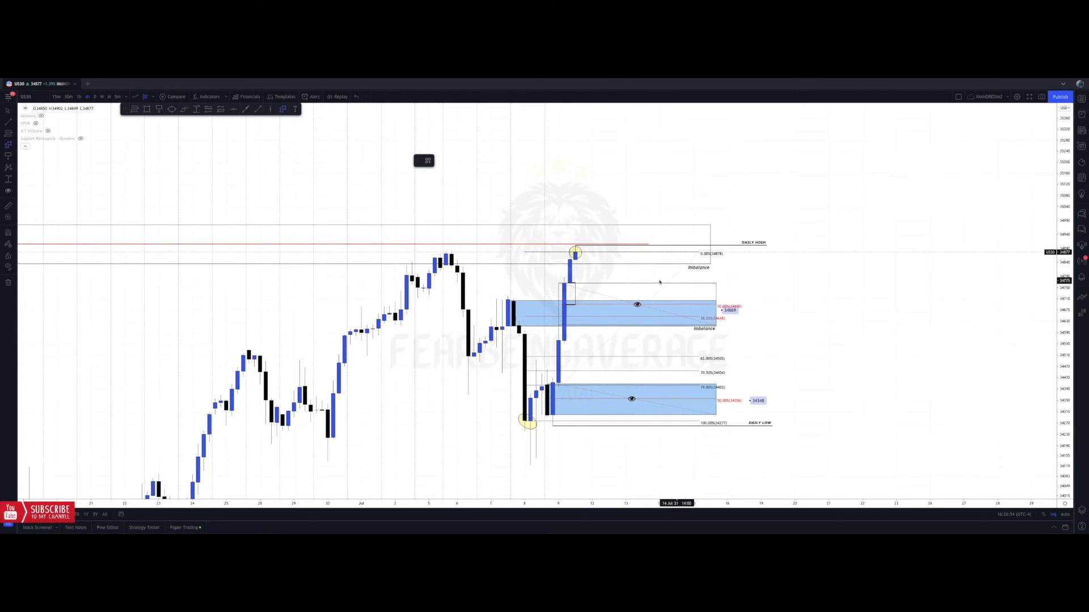
pyautogui.click(575, 250)
pyautogui.click(598, 308)
pyautogui.click(614, 304)
pyautogui.click(621, 283)
pyautogui.click(632, 305)
pyautogui.click(642, 227)
pyautogui.doubleClick(645, 221)
# - Review the new projected path on the 4-hour chart and switch the chart to the monthly timeframe
pyautogui.moveTo(672, 206); pyautogui.dragTo(748, 204)
pyautogui.scroll(-2, 701, 248)
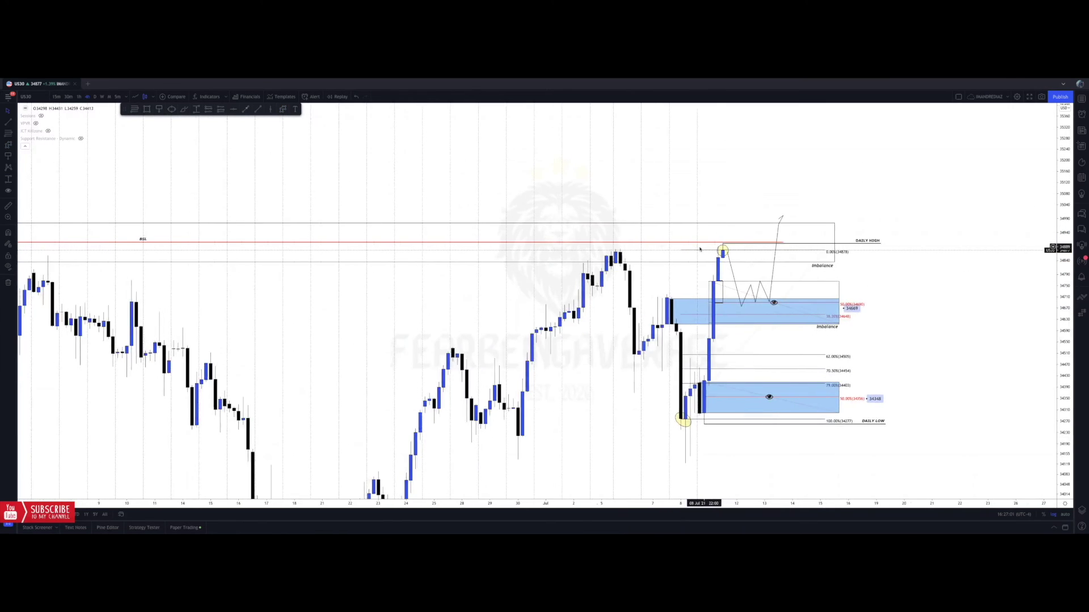
pyautogui.scroll(-1, 700, 250)
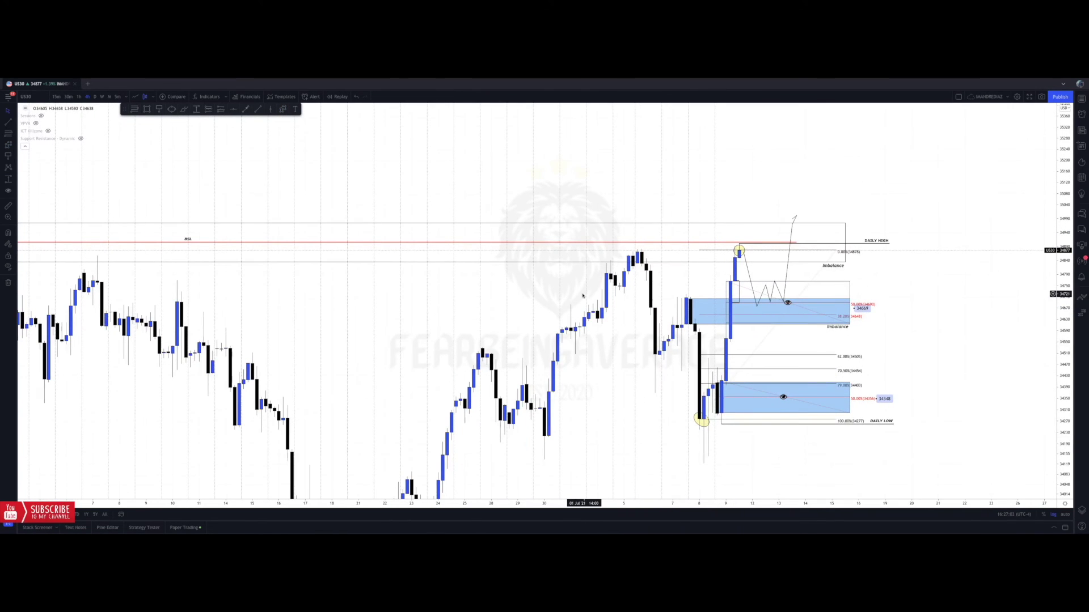
pyautogui.click(109, 97)
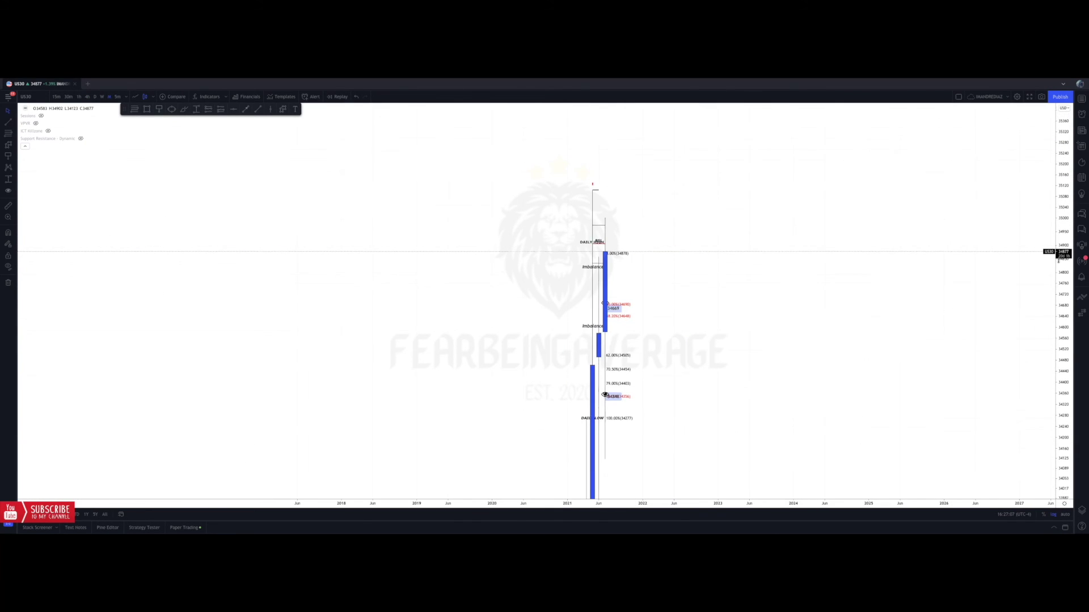
# - On the monthly chart, draw a rectangle from the January 2021 candle's body out to about January 2022
pyautogui.moveTo(1058, 260); pyautogui.dragTo(1049, 494)
pyautogui.moveTo(844, 403); pyautogui.dragTo(878, 219)
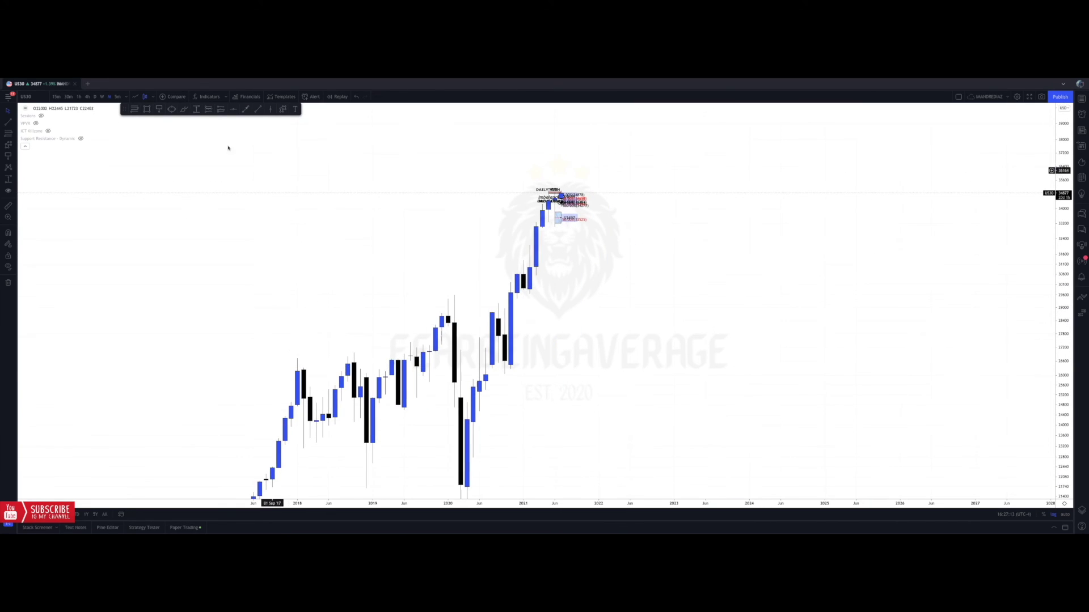
pyautogui.click(148, 109)
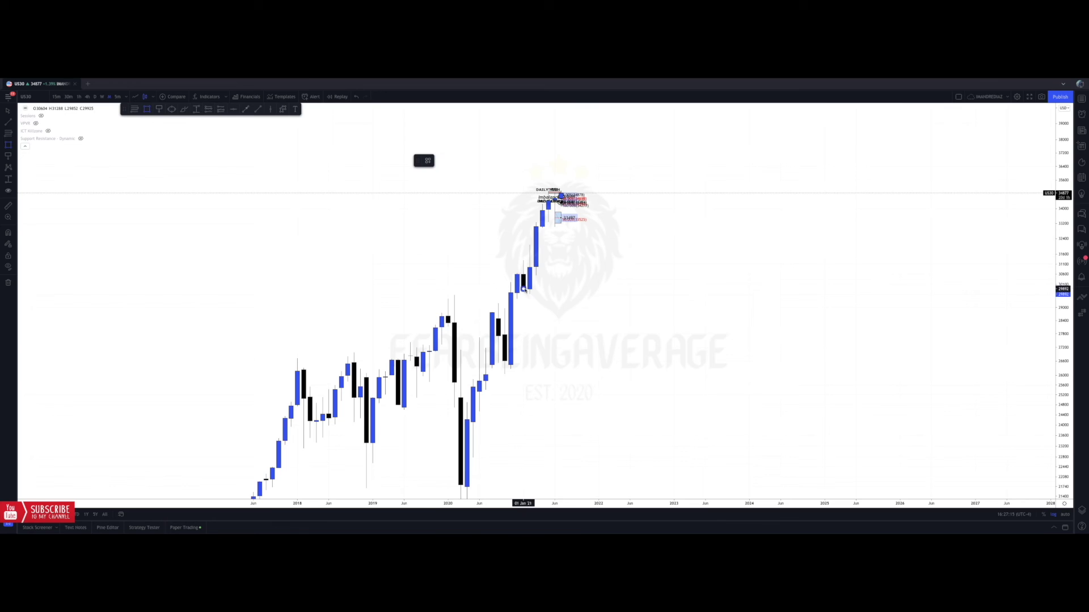
pyautogui.moveTo(523, 273); pyautogui.dragTo(599, 288)
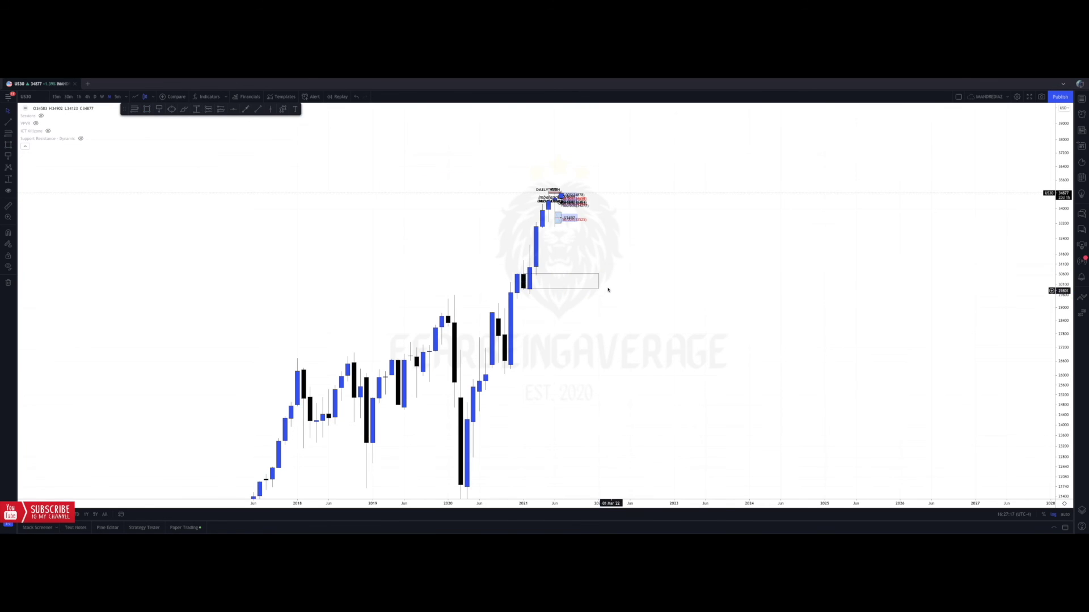
pyautogui.press('Escape')
# - Add a price label to the upper edge of the monthly rectangle
pyautogui.click(555, 273)
pyautogui.click(572, 261)
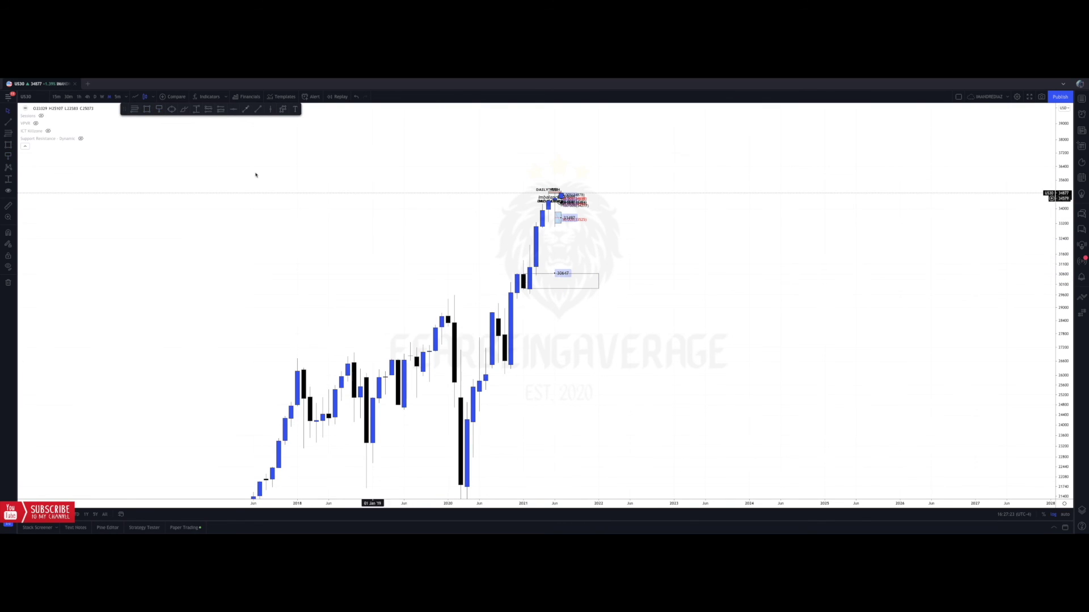
pyautogui.click(194, 110)
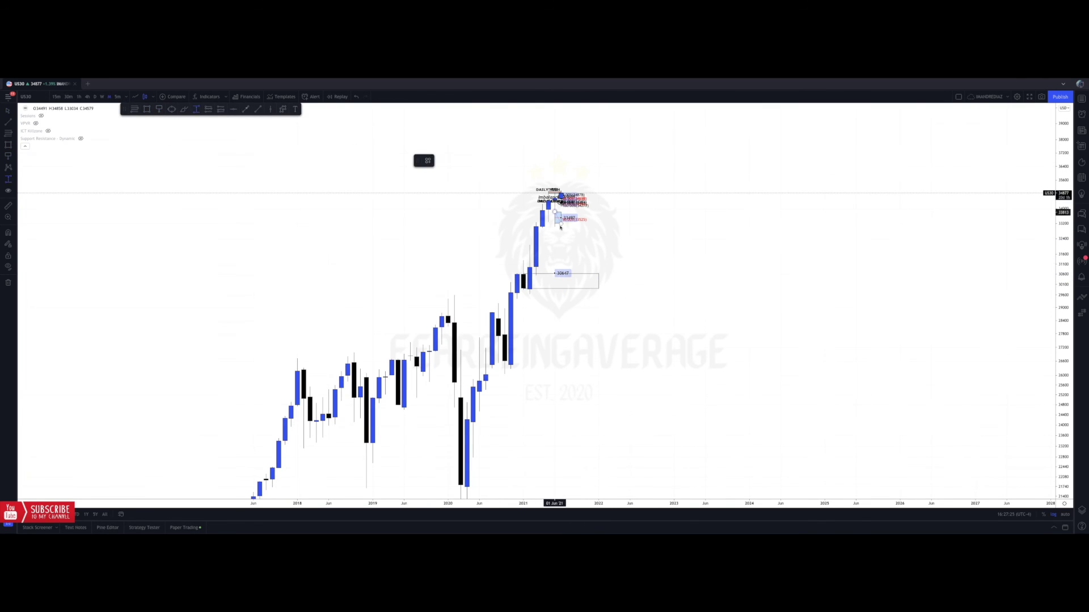
pyautogui.click(565, 273)
pyautogui.press('Escape')
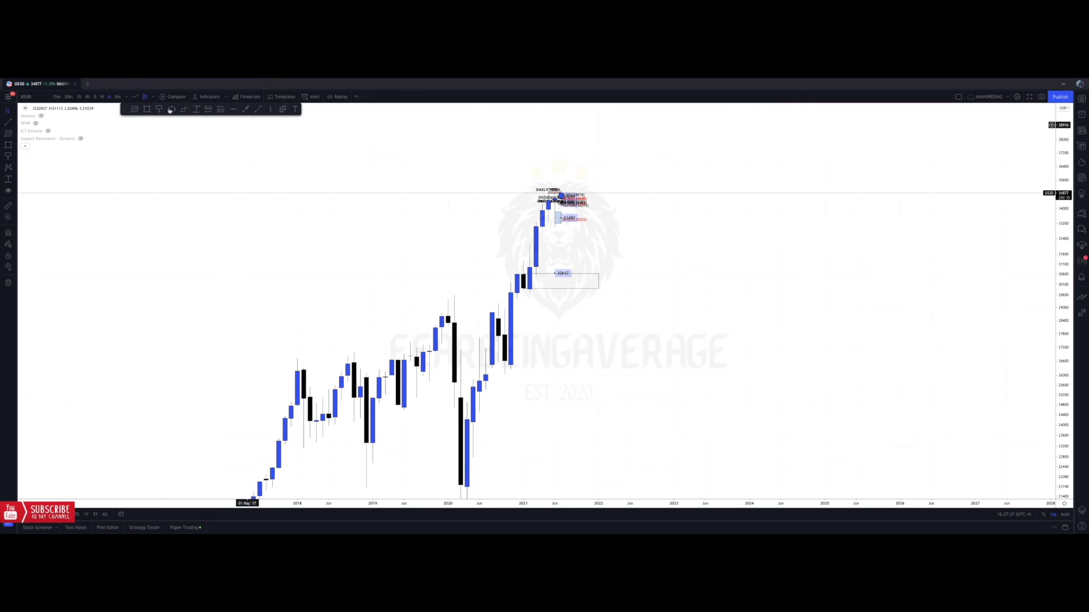
# - Switch the chart to the weekly timeframe and delete the rectangle together with its price label
pyautogui.click(100, 97)
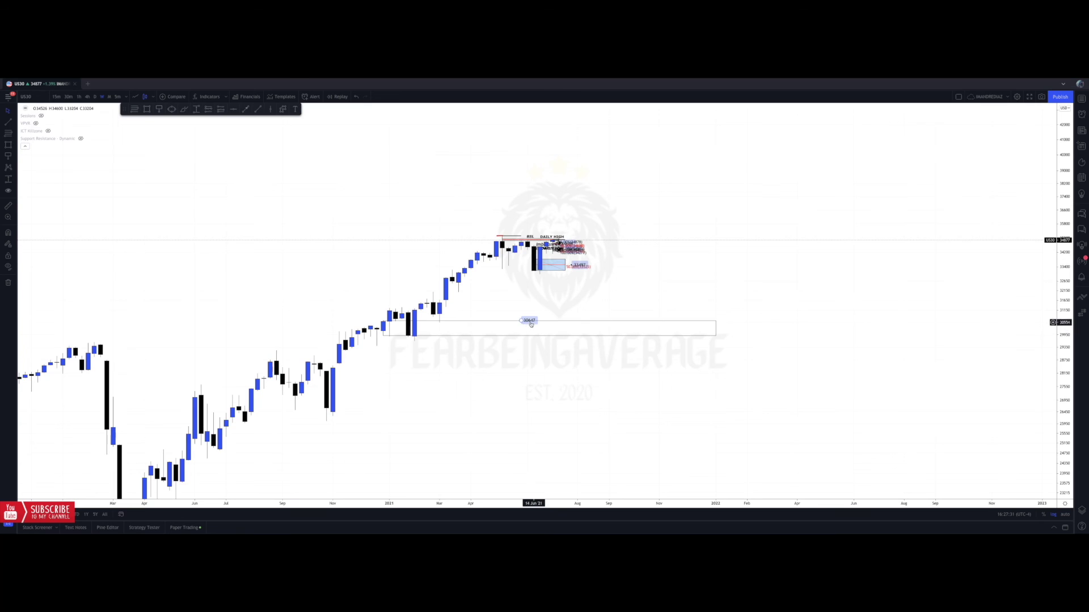
pyautogui.click(531, 324)
pyautogui.press('Delete')
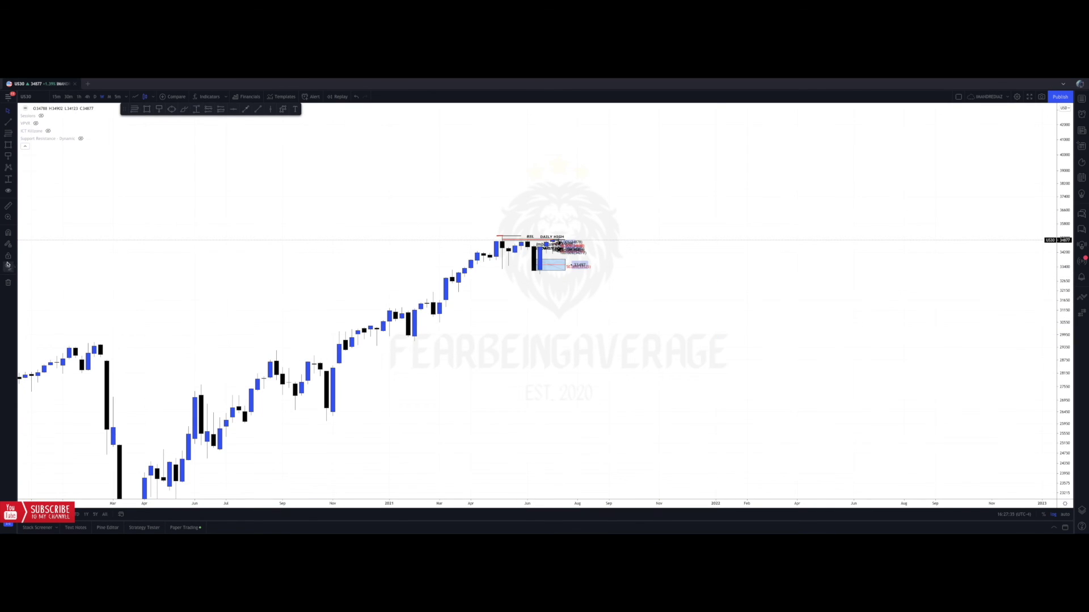
# - With all drawings hidden, draw a rectangle around the January to March 2021 candles on the weekly chart
pyautogui.click(8, 265)
pyautogui.scroll(-3, 377, 311)
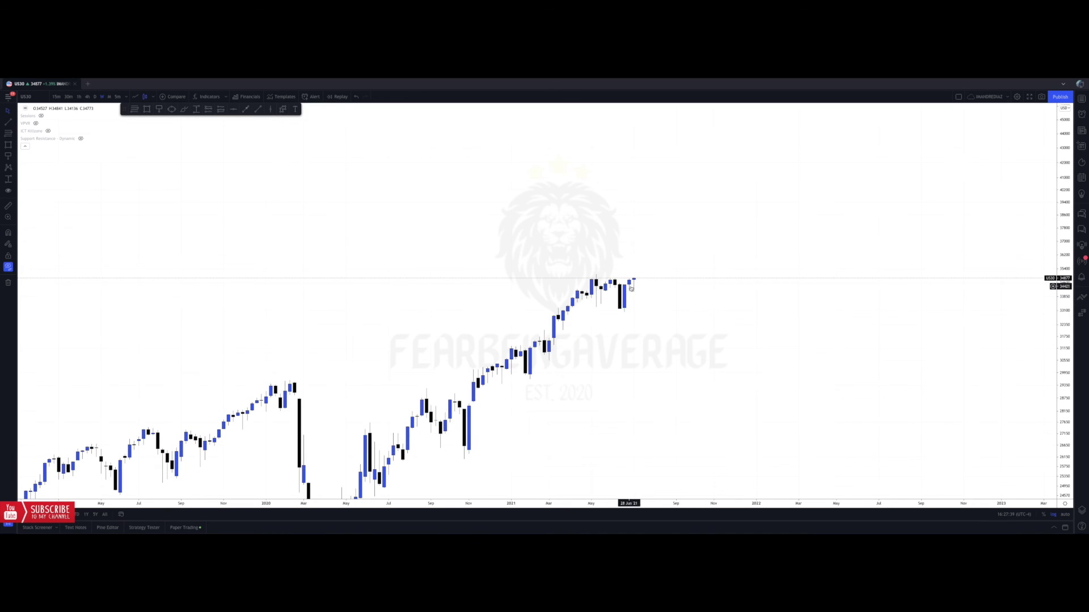
pyautogui.moveTo(571, 378); pyautogui.dragTo(541, 359)
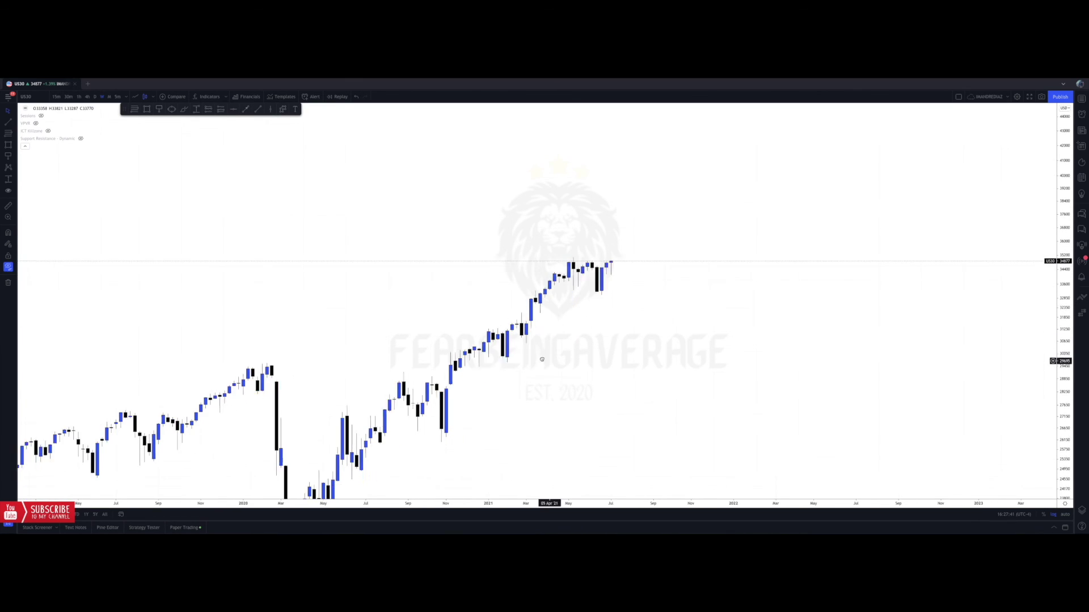
pyautogui.click(151, 110)
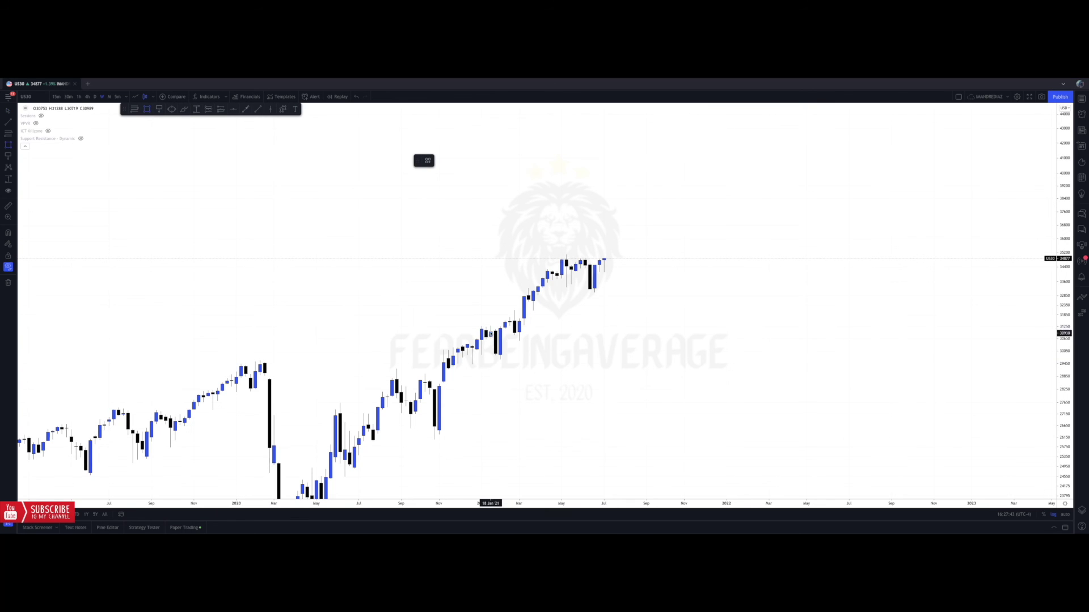
pyautogui.moveTo(481, 327)
pyautogui.mouseDown()
pyautogui.moveTo(529, 363)
pyautogui.moveTo(547, 360)
pyautogui.moveTo(547, 318)
pyautogui.mouseUp()
pyautogui.click(569, 332)
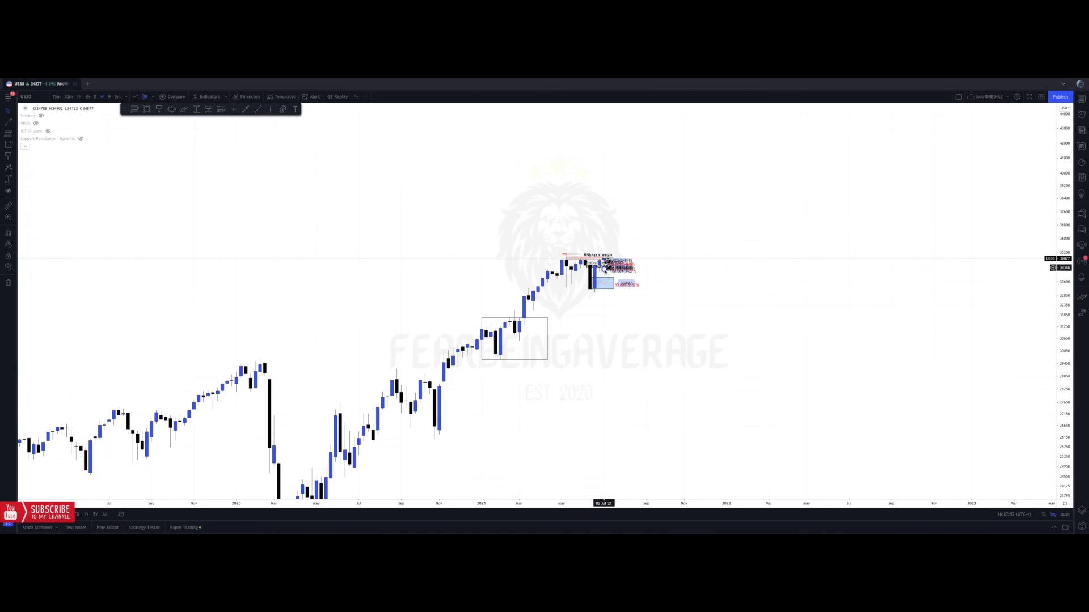
# - Delete the weekly rectangle and switch to the 4-hour timeframe with the chart view reset
pyautogui.click(547, 323)
pyautogui.press('Delete')
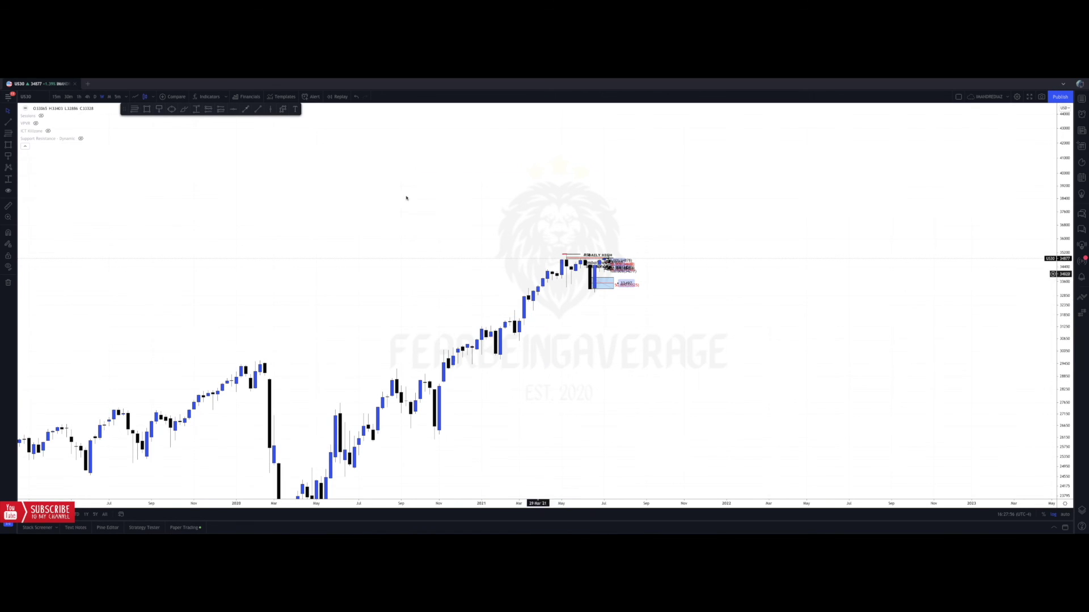
pyautogui.click(87, 96)
pyautogui.rightClick(528, 328)
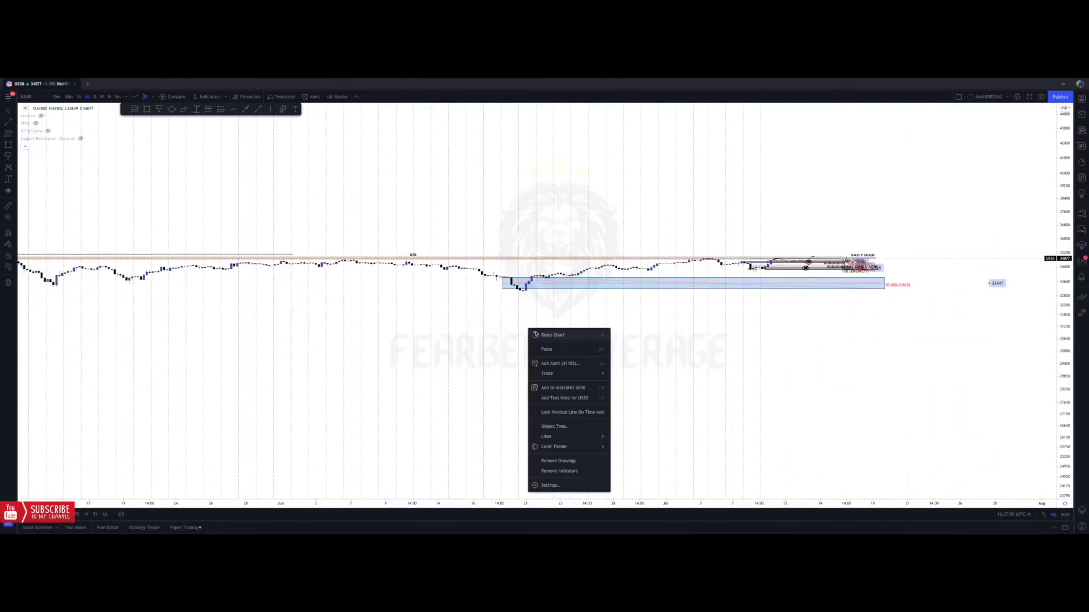
pyautogui.click(534, 334)
pyautogui.scroll(2, 702, 279)
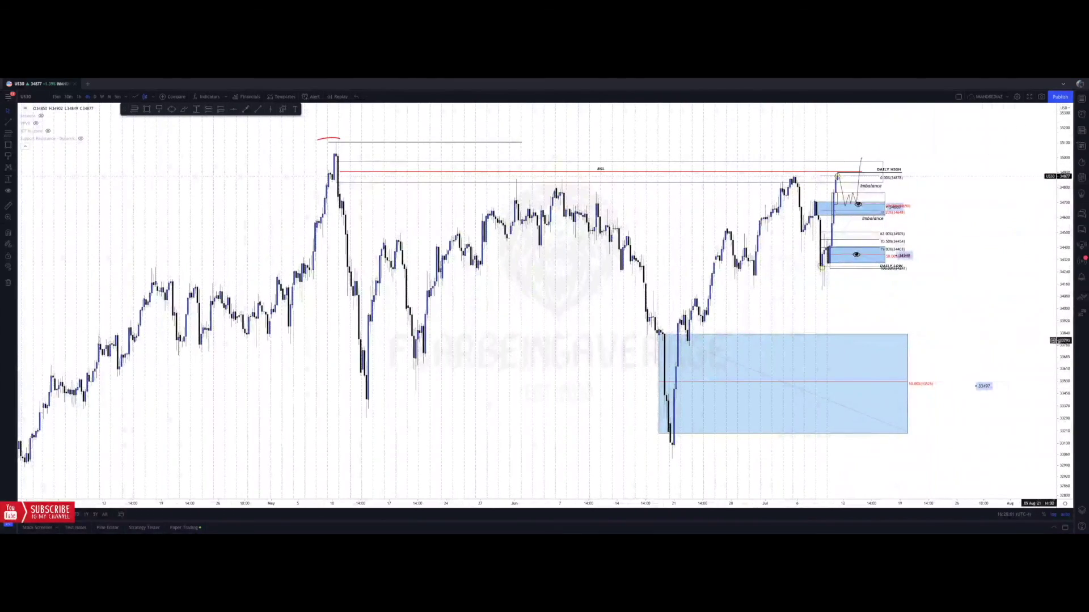
pyautogui.scroll(5, 947, 207)
# - Check the price coordinates of the horizontal trend line at the May 2021 high, leaving them unedited, and return to the latest candles
pyautogui.moveTo(800, 352); pyautogui.dragTo(841, 296)
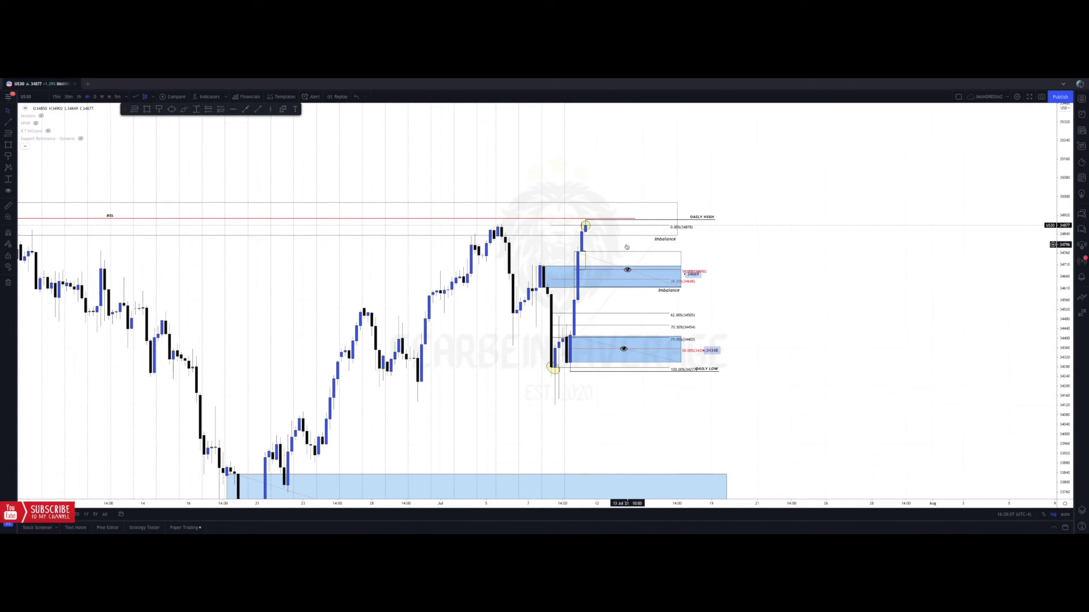
pyautogui.moveTo(664, 188); pyautogui.dragTo(887, 282)
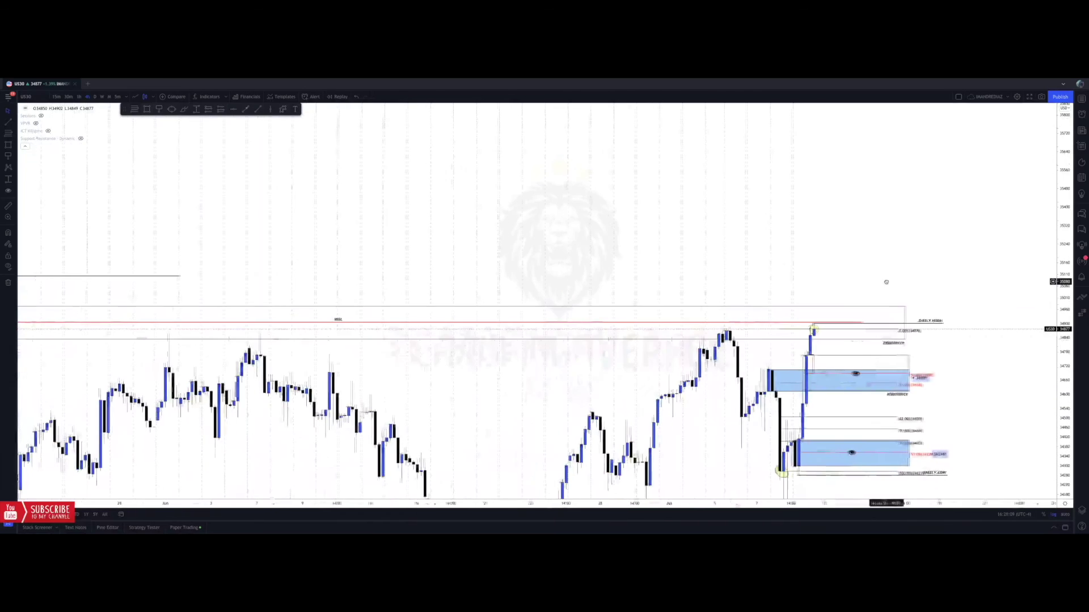
pyautogui.moveTo(370, 209); pyautogui.dragTo(654, 219)
pyautogui.moveTo(426, 223); pyautogui.dragTo(499, 222)
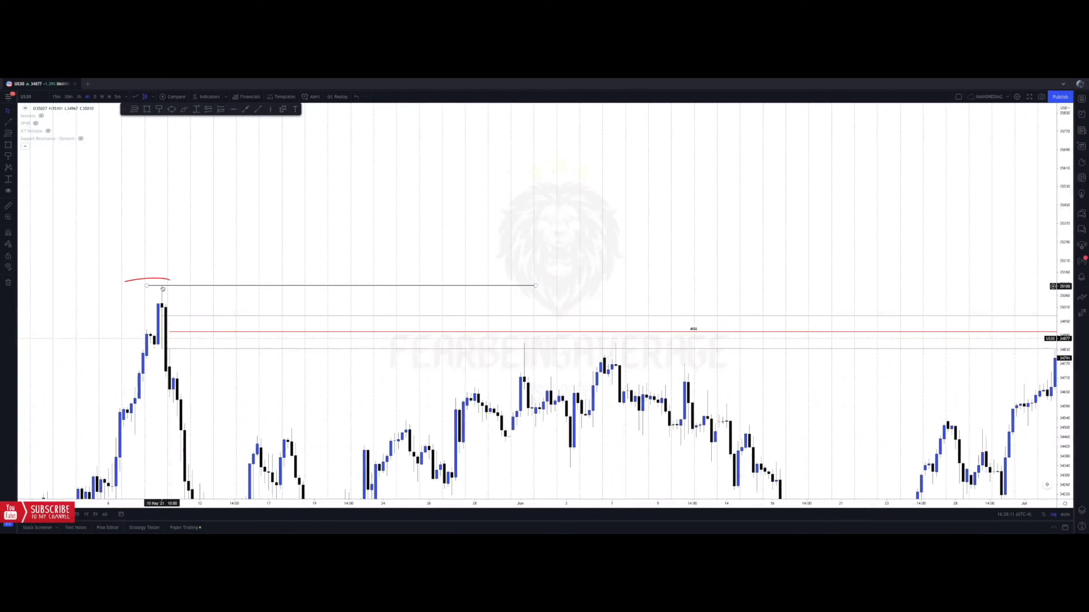
pyautogui.doubleClick(163, 286)
pyautogui.click(543, 220)
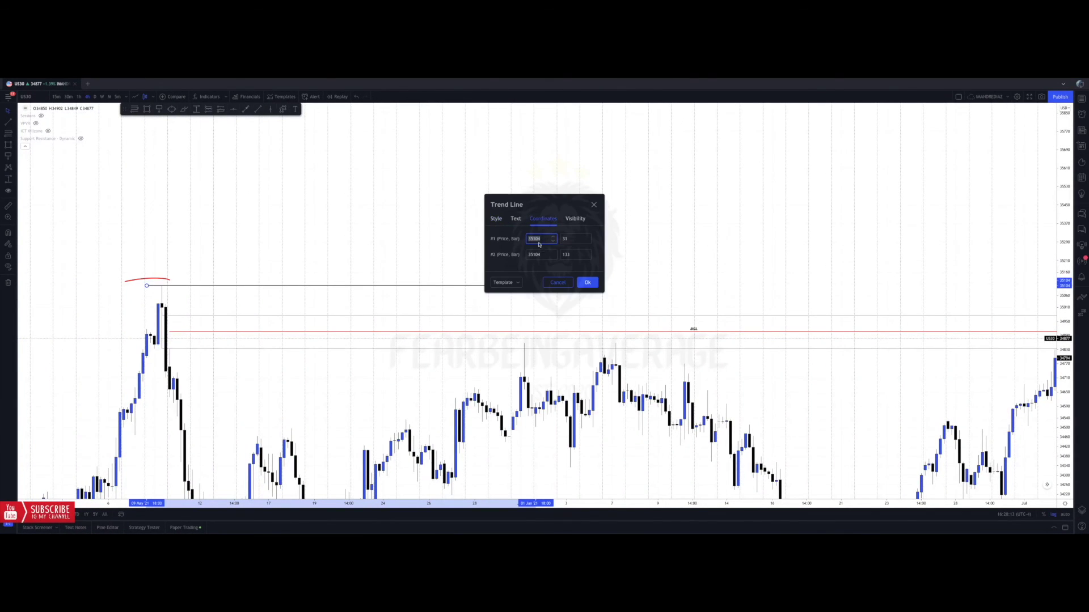
pyautogui.click(593, 206)
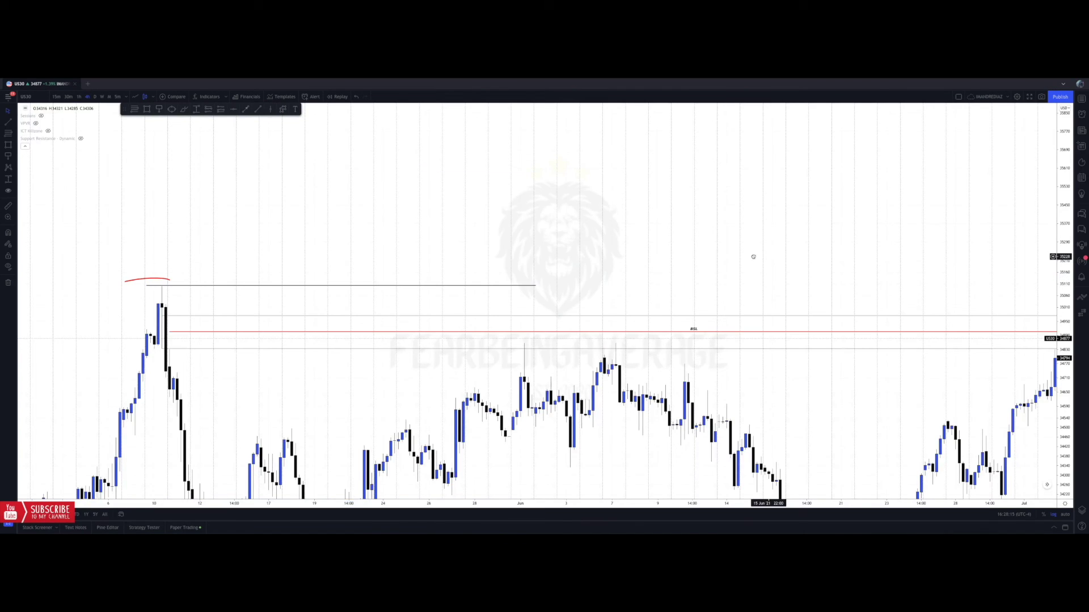
pyautogui.hscroll(5, 612, 260)
pyautogui.hscroll(3, 572, 336)
pyautogui.hscroll(3, 572, 336)
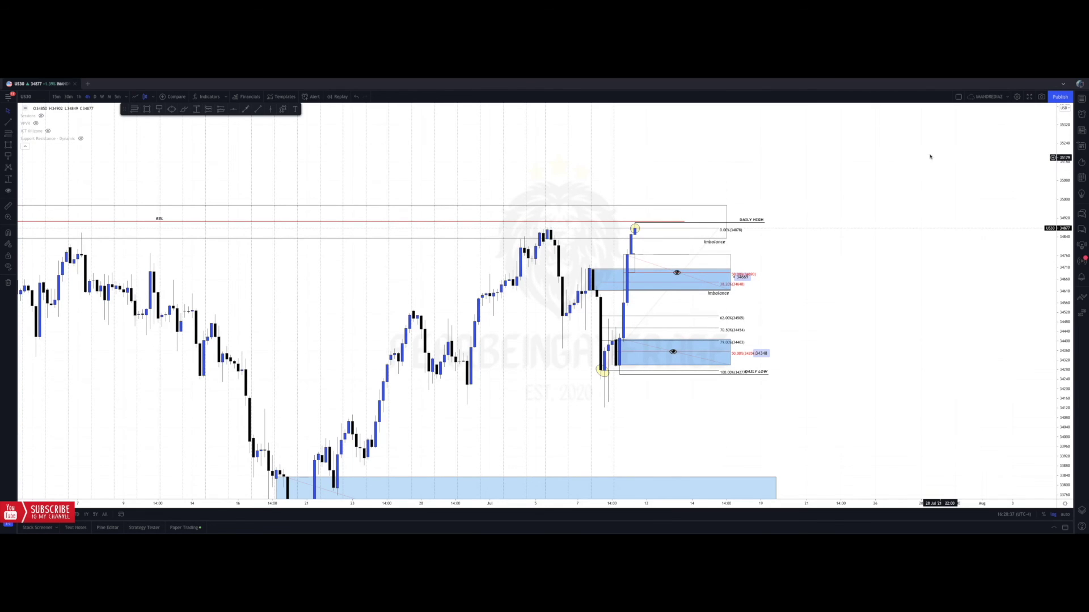
# - Switch to Telegram, look through the earlier messages in the F.B.A Group Chat, and return to TradingView
pyautogui.moveTo(479, 520)
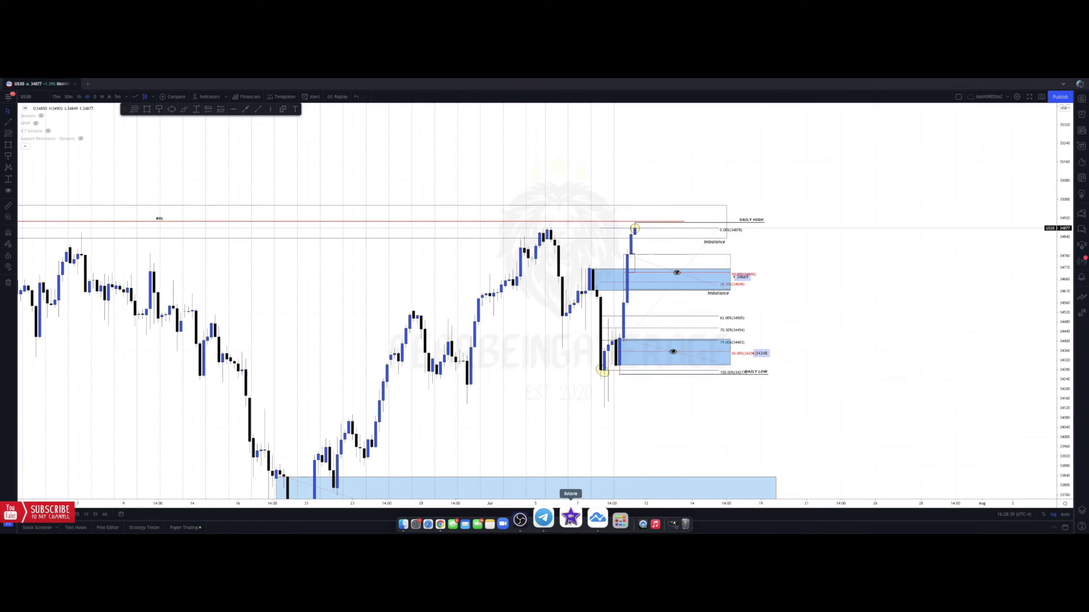
pyautogui.click(550, 519)
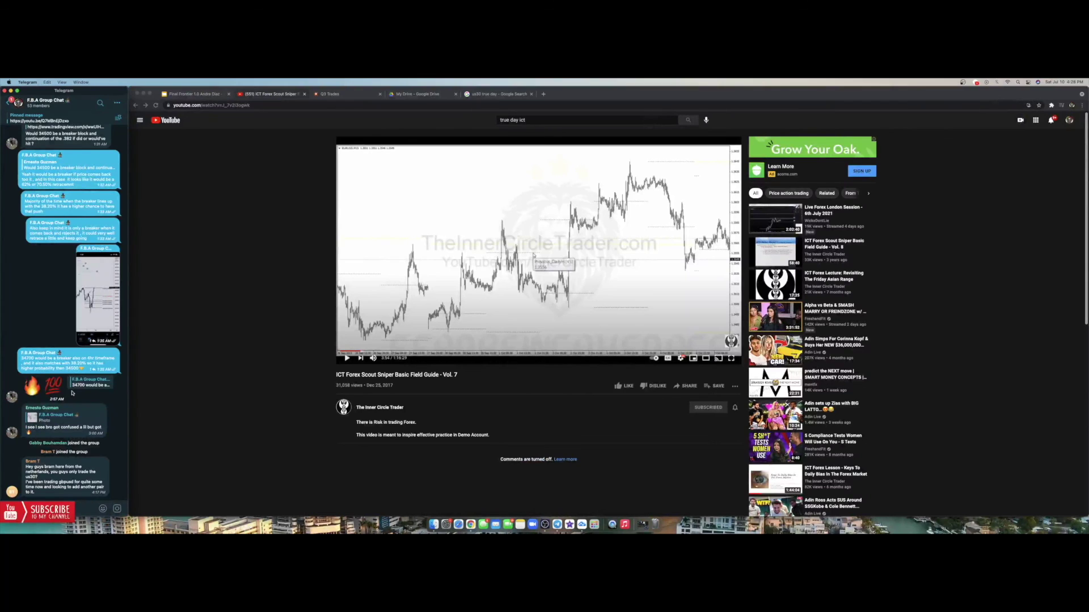
pyautogui.scroll(5, 88, 300)
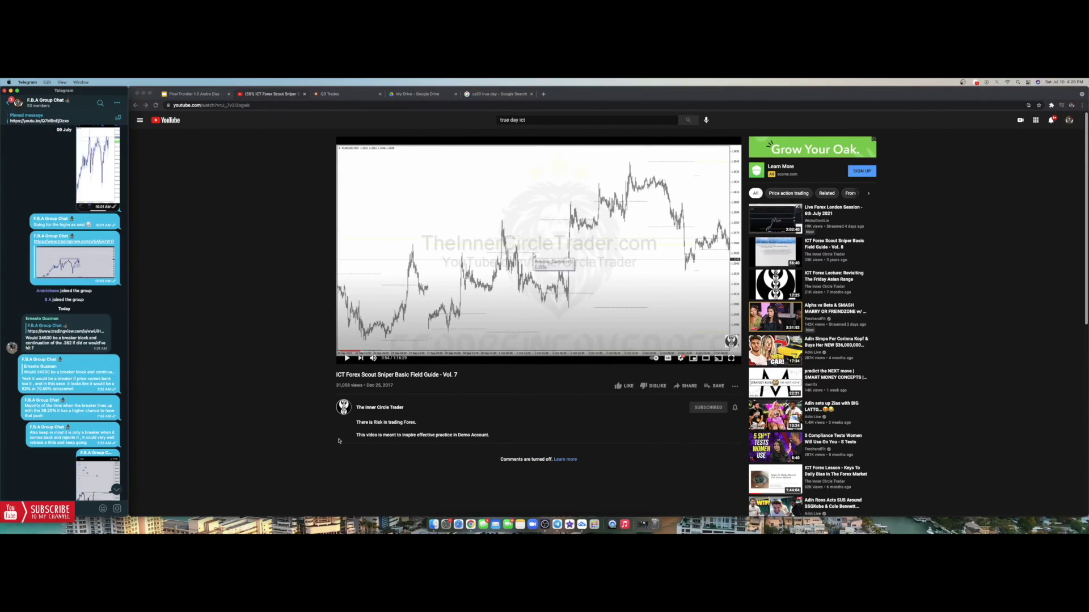
pyautogui.click(583, 518)
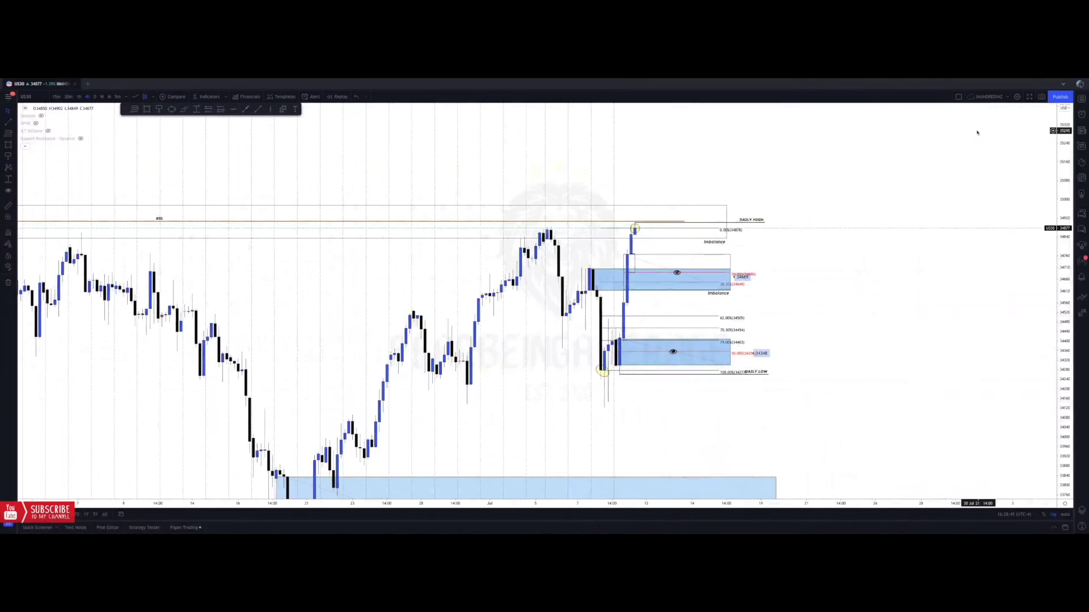
pyautogui.click(963, 82)
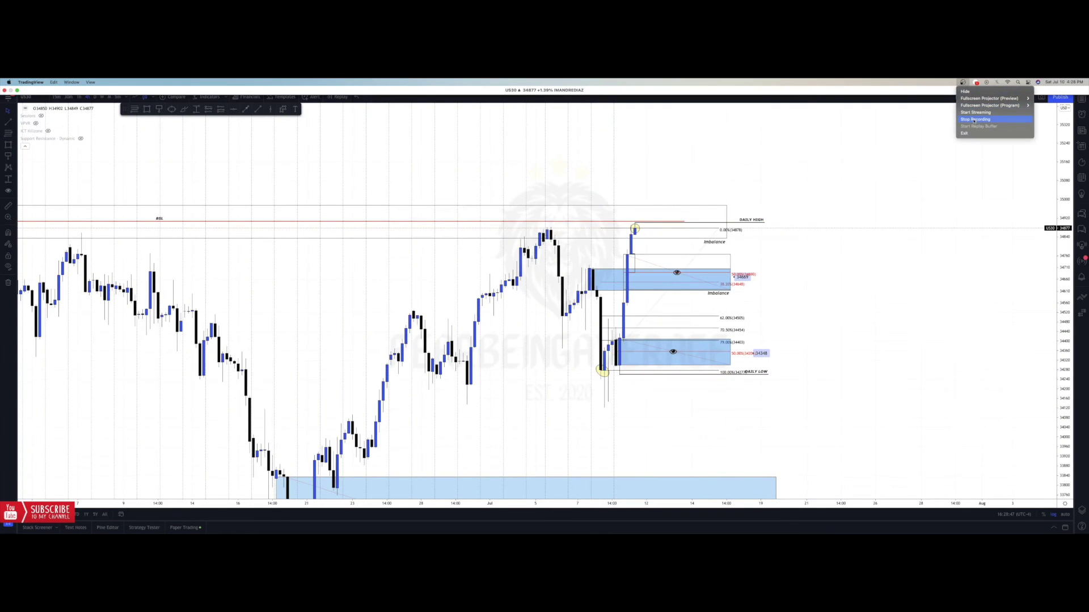
pyautogui.click(974, 120)
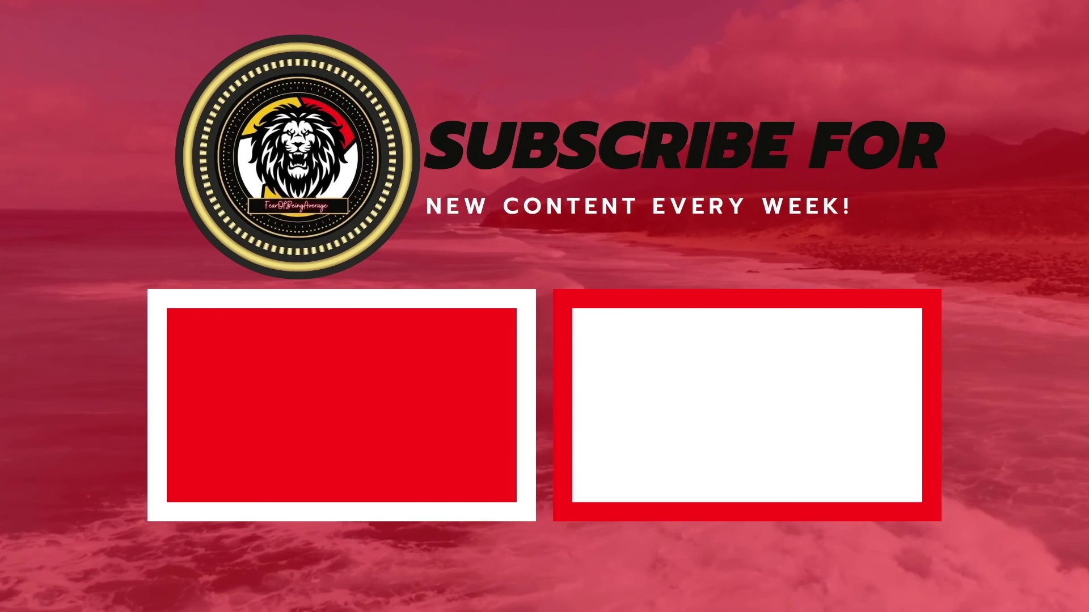